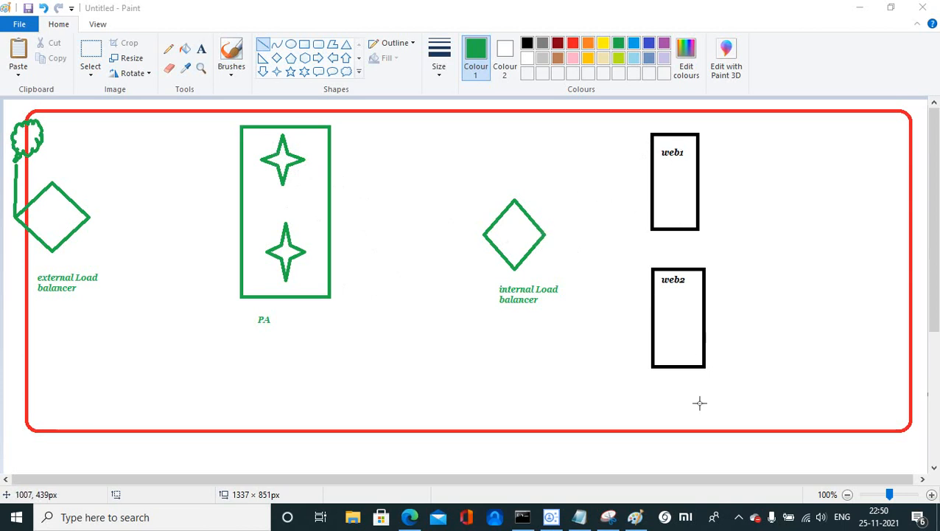
Switch to the Notepad note and add "1- application server" below the "HTTPS Load balancer" heading, leaving a blank line between.
left_click(581, 522)
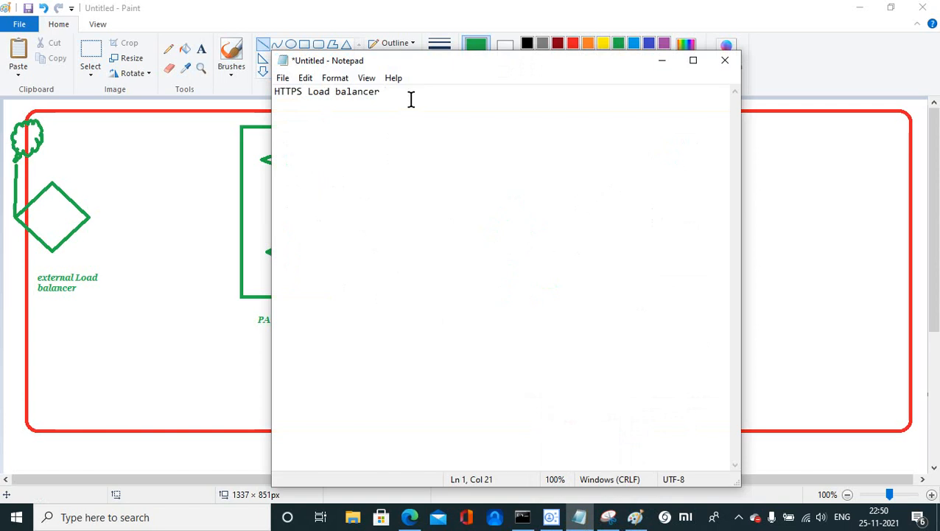
key("Return")
type("1-")
key("BackSpace")
type("appl")
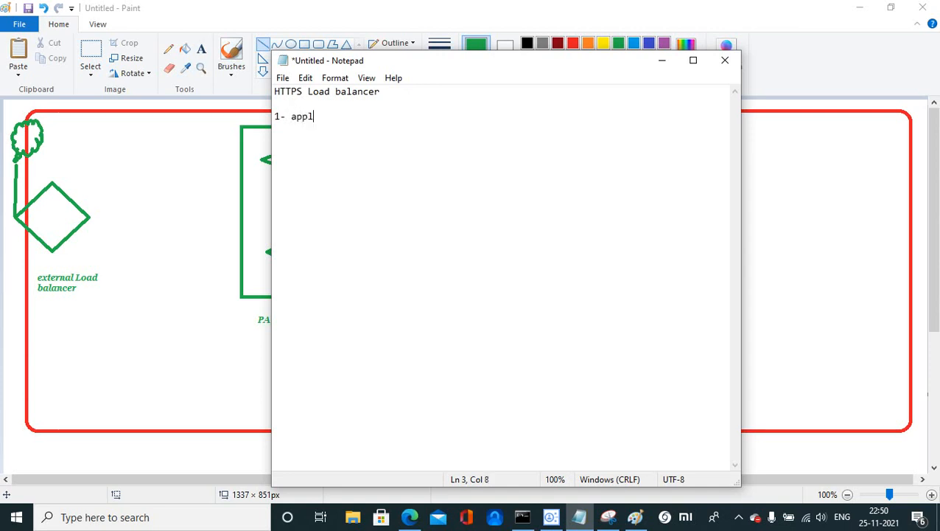
type("icati")
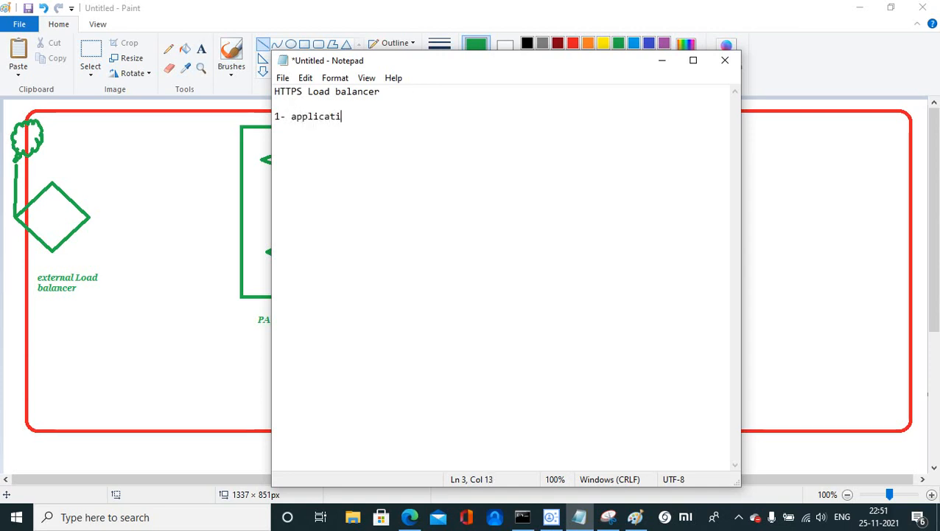
type("on server")
Add "2- instance group" as the second item of the list.
key("Return")
type("1")
key("BackSpace")
type("2-")
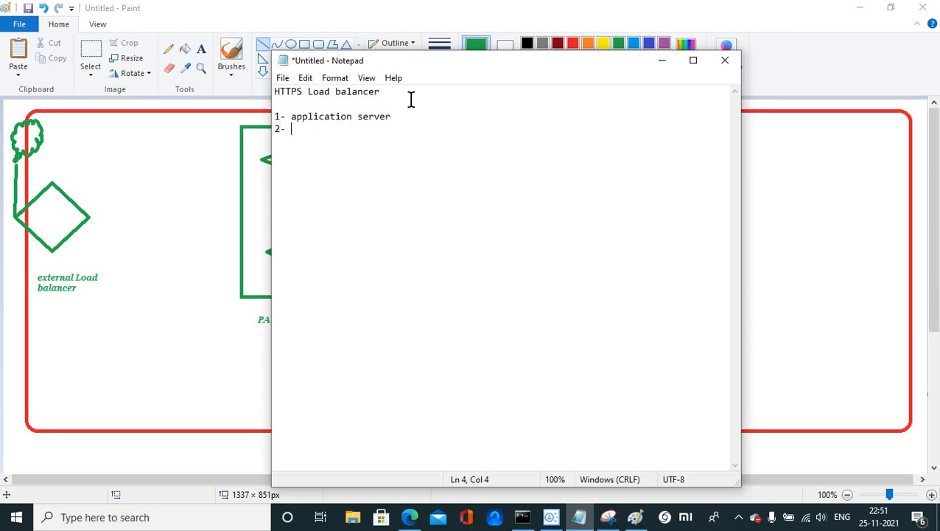
type(" ins")
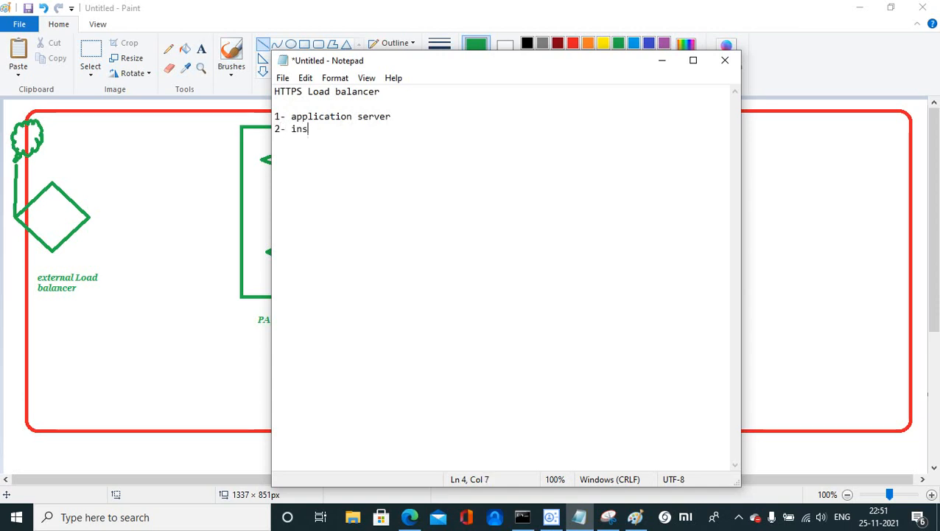
type("tance group")
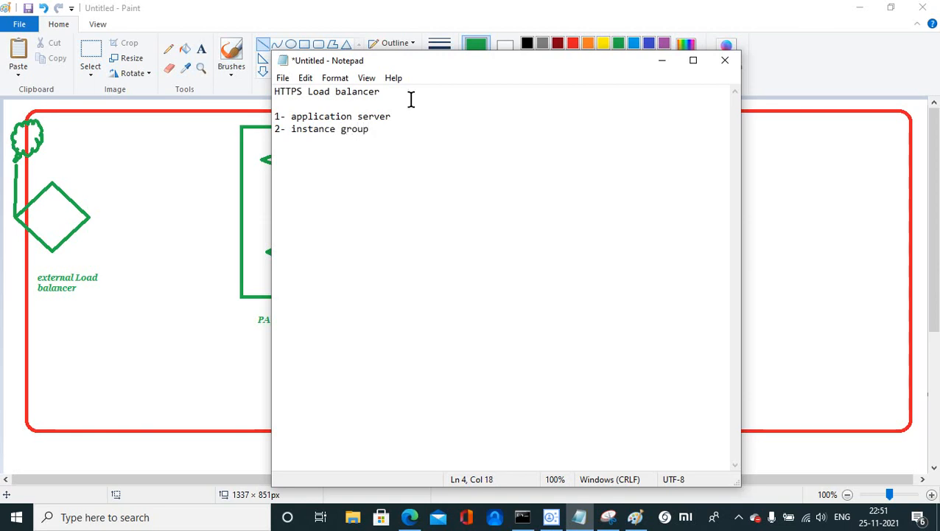
Add "3- health check service" as the third item of the list.
key("Return")
type("3- heal")
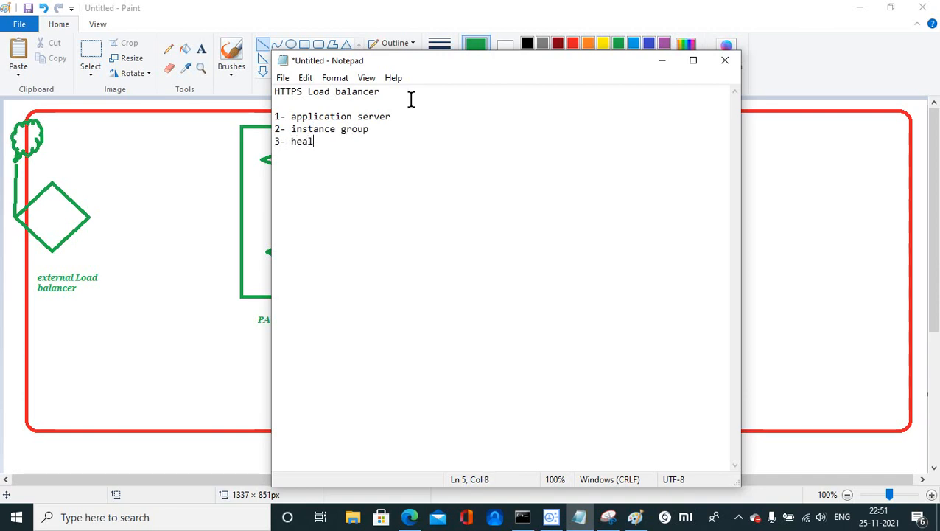
type("th check service")
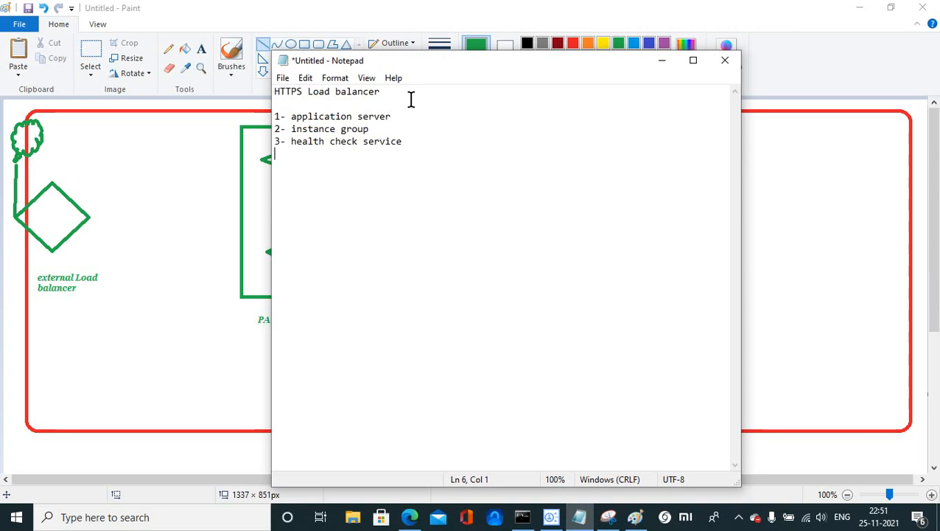
Add "4- certificates in PEM promat" as the fourth item of the list.
type("4- ")
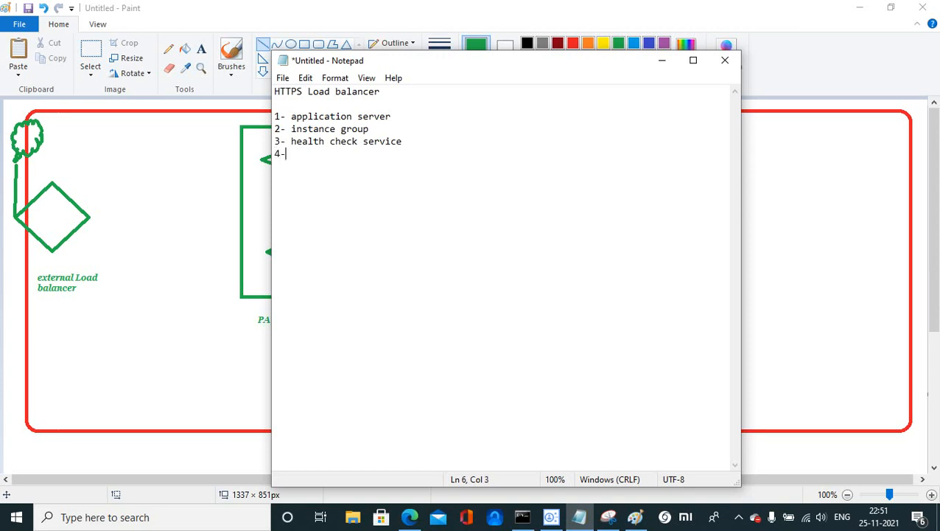
type("certi")
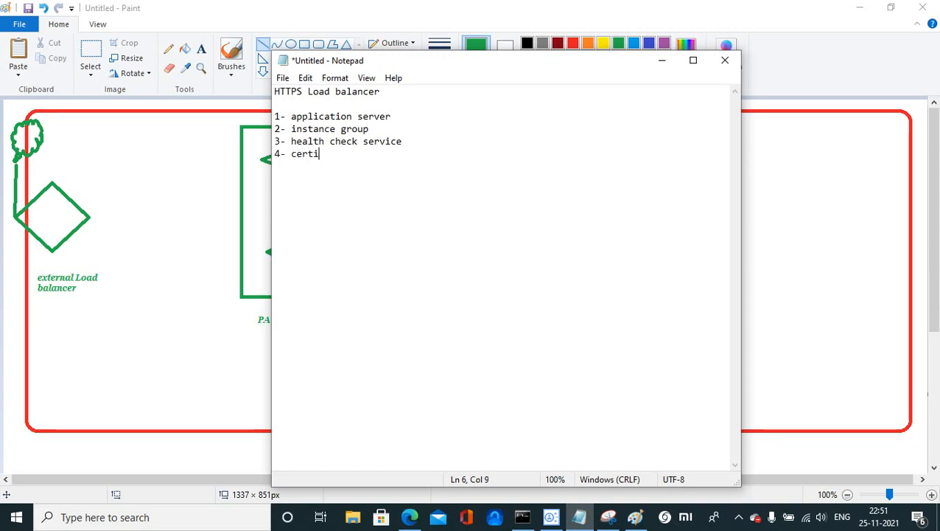
type("ficates")
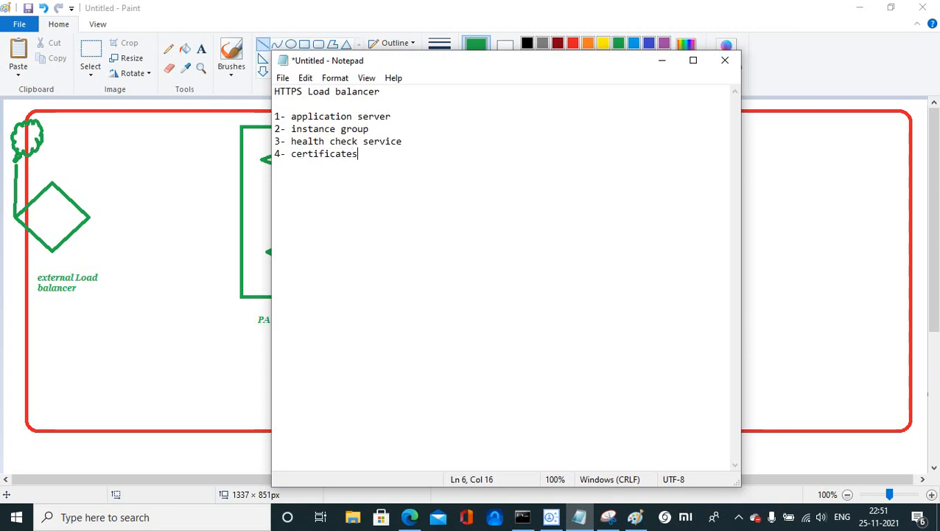
type(" in PEM pro")
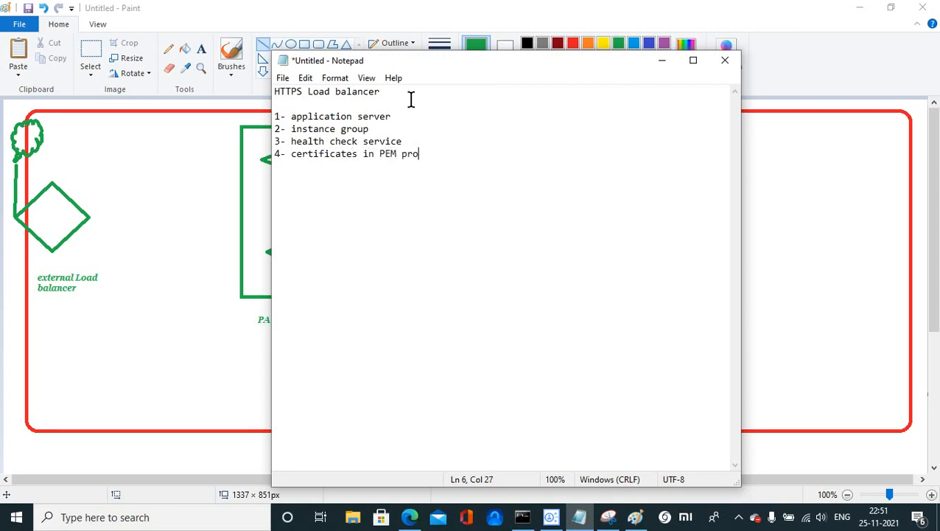
type("mat")
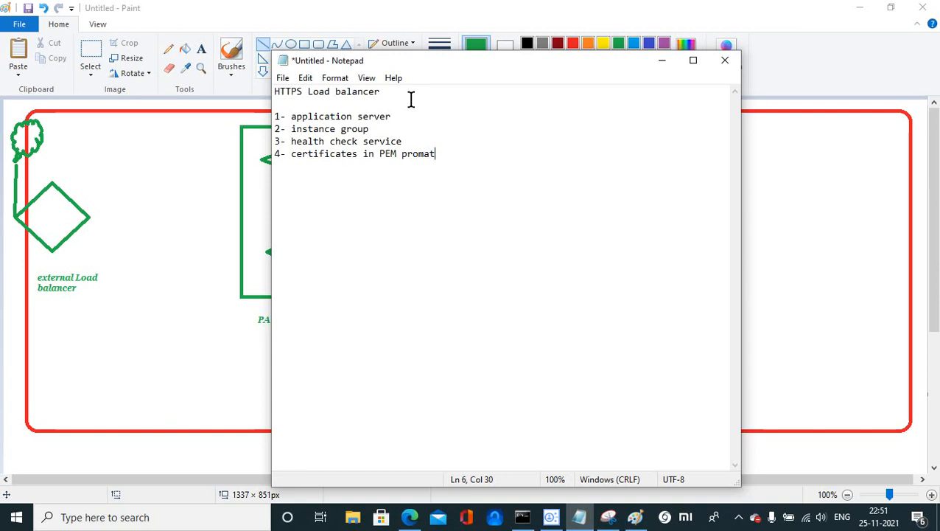
Write "root certificate" and "chain certificate" on separate lines below the fourth item.
key("Return")
type("root c")
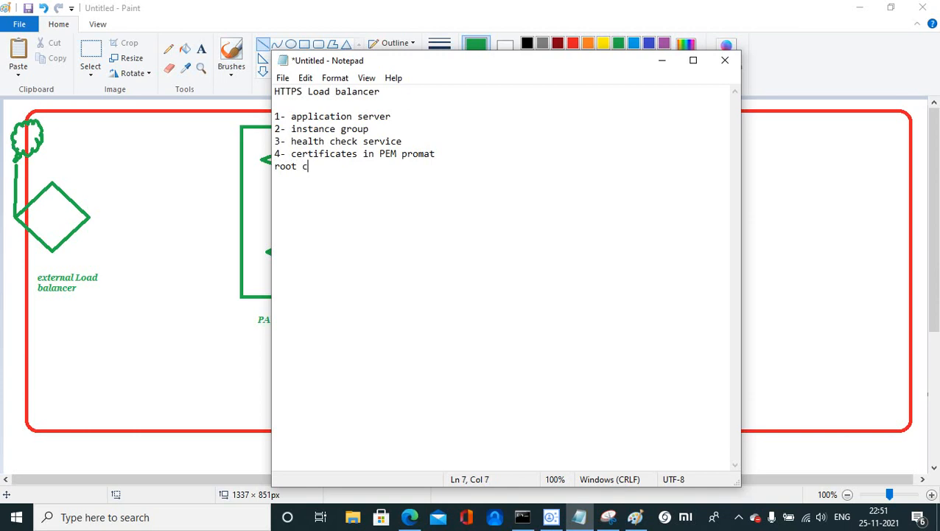
type("ertif")
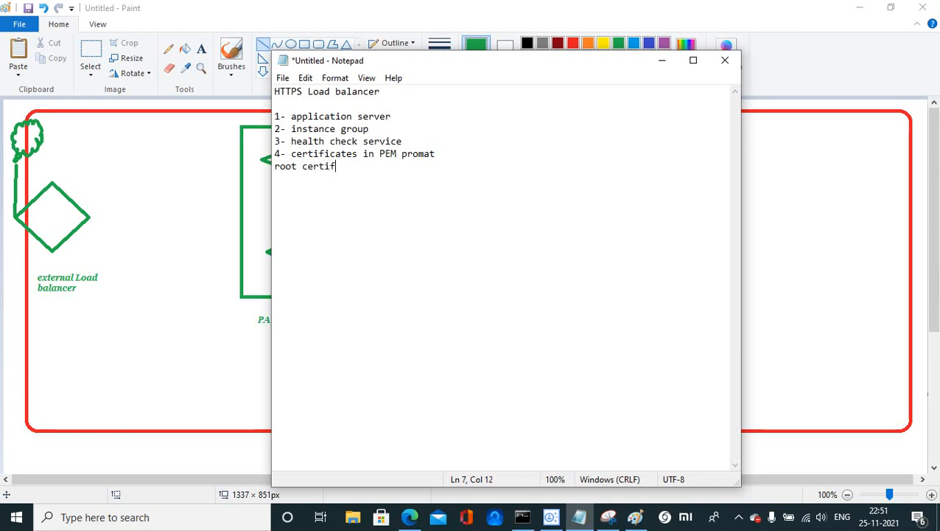
type("icate")
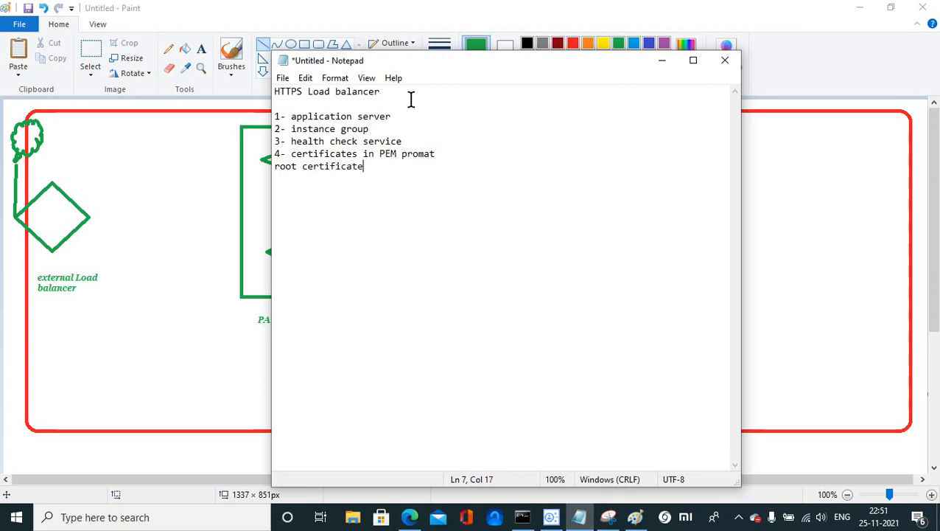
key("Return")
type("chai")
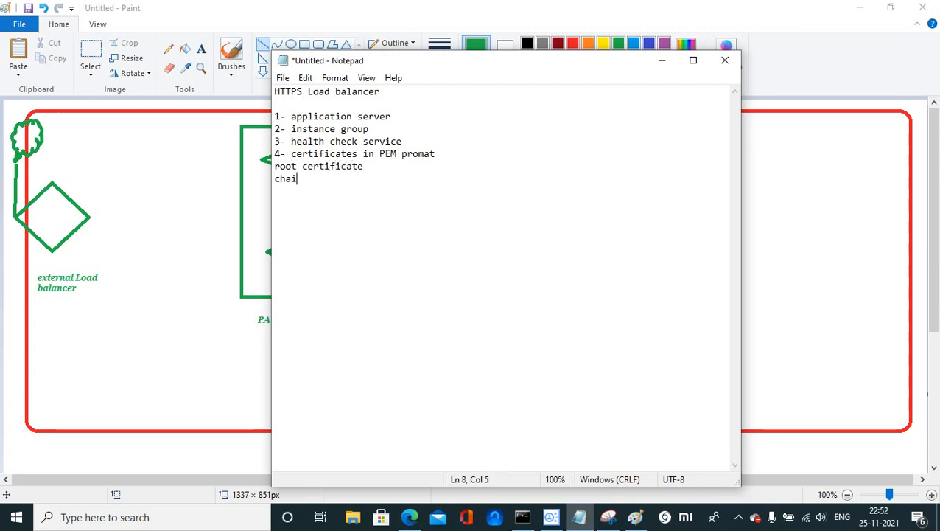
type("n certifi")
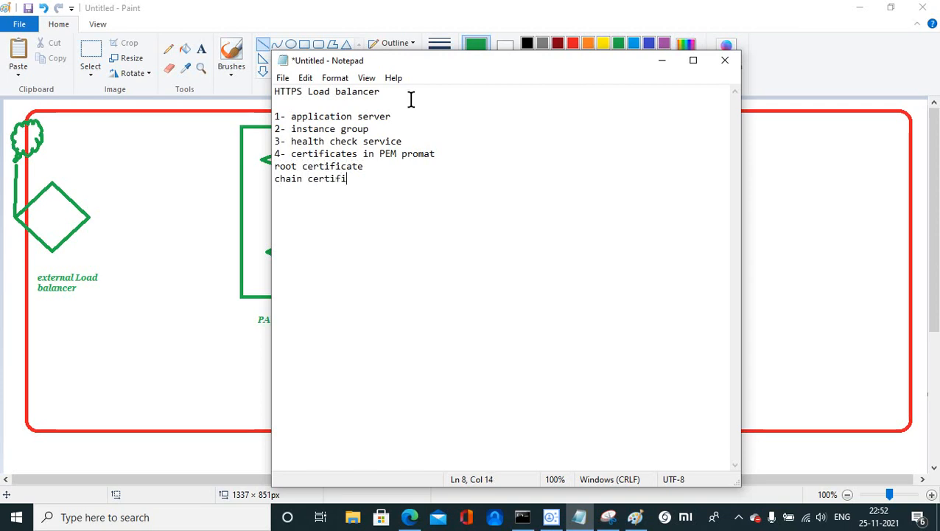
type("cate")
key("Return")
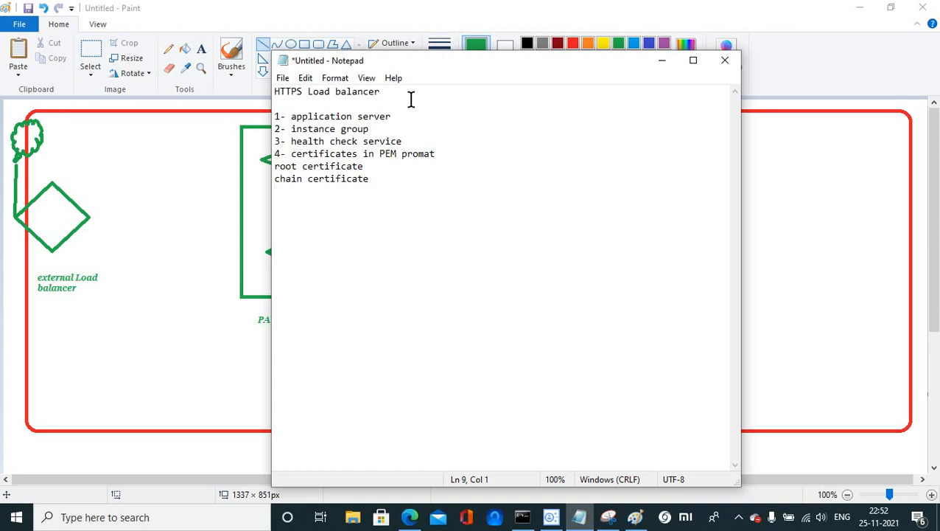
Switch to the Google Cloud Platform page in the browser and name the new VM instance webhttps1.
left_click(662, 63)
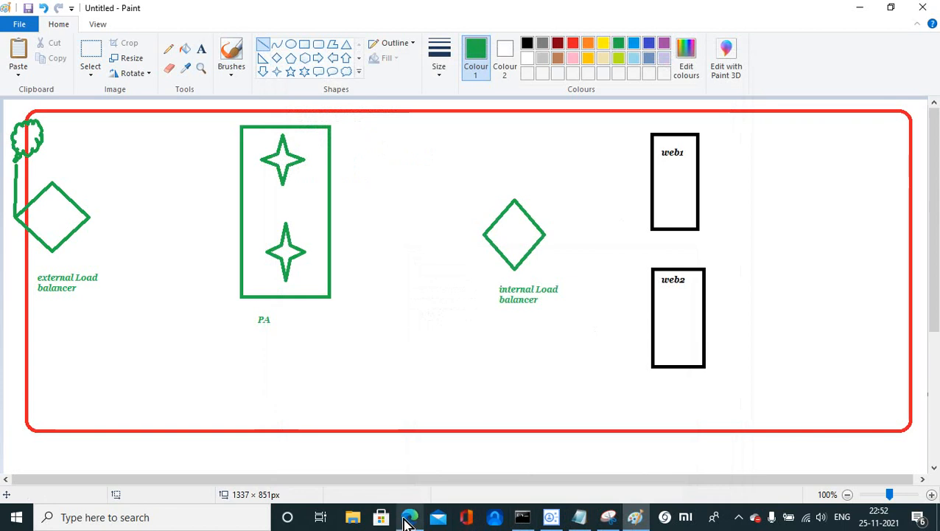
left_click(401, 453)
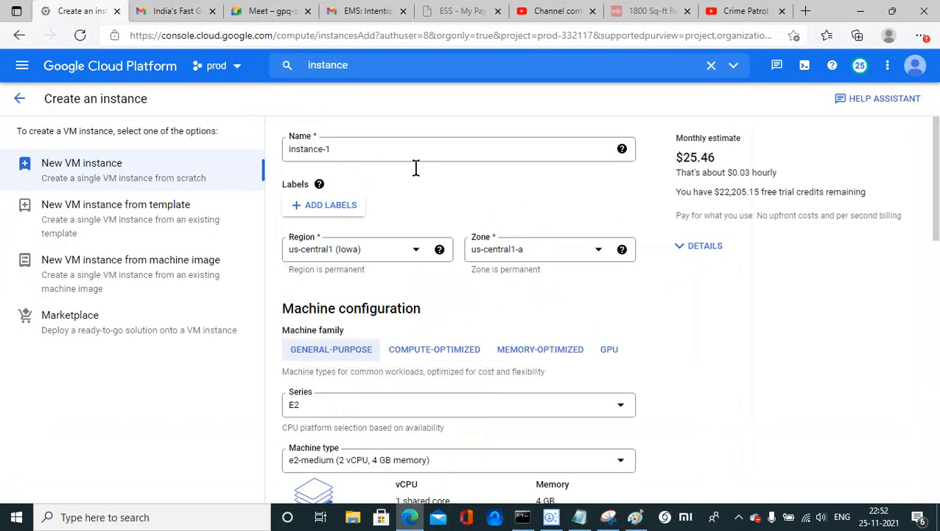
left_click(579, 517)
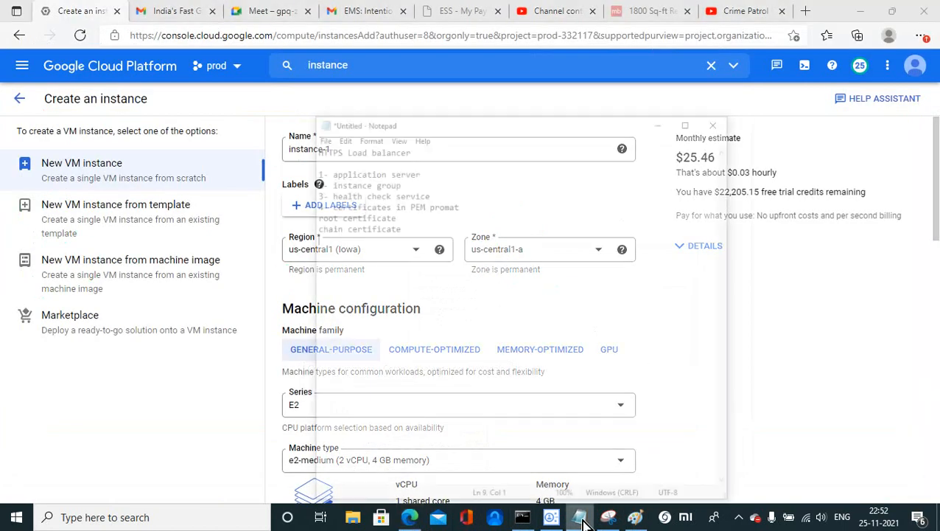
left_click(662, 61)
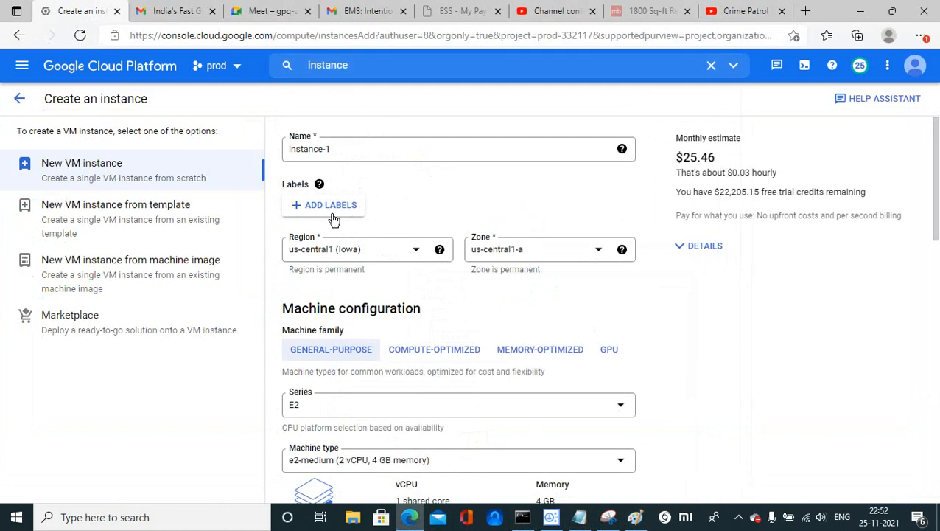
left_click_drag(338, 151, 271, 159)
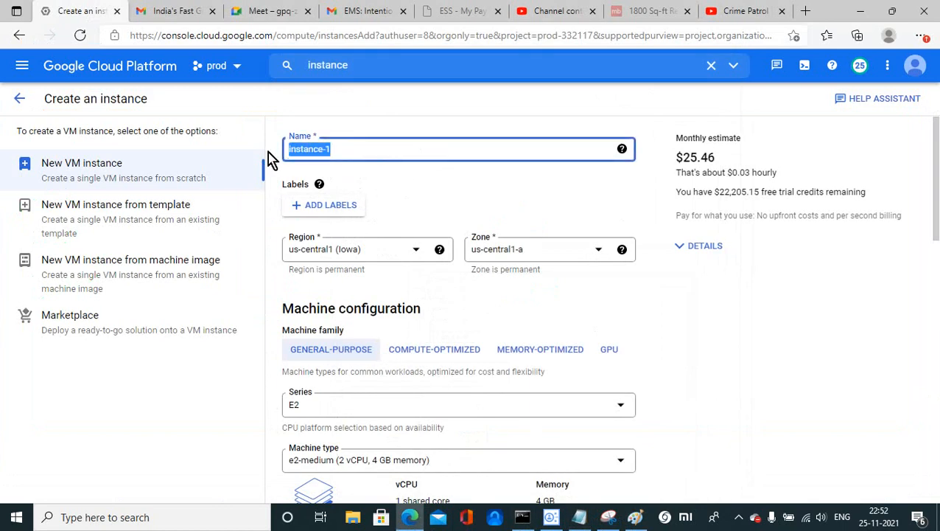
type("webhttps1")
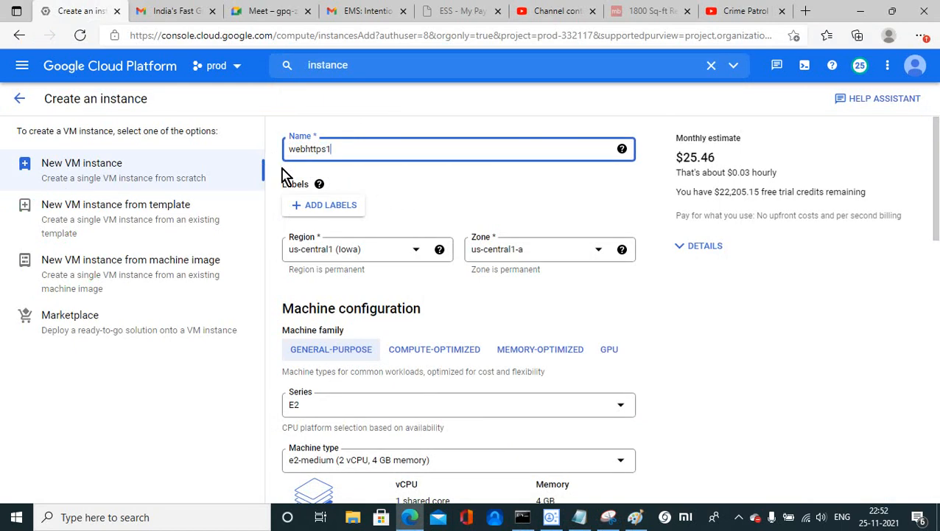
Set the instance's region to us-east4 (Northern Virginia) and its zone to us-east4-a.
left_click(417, 254)
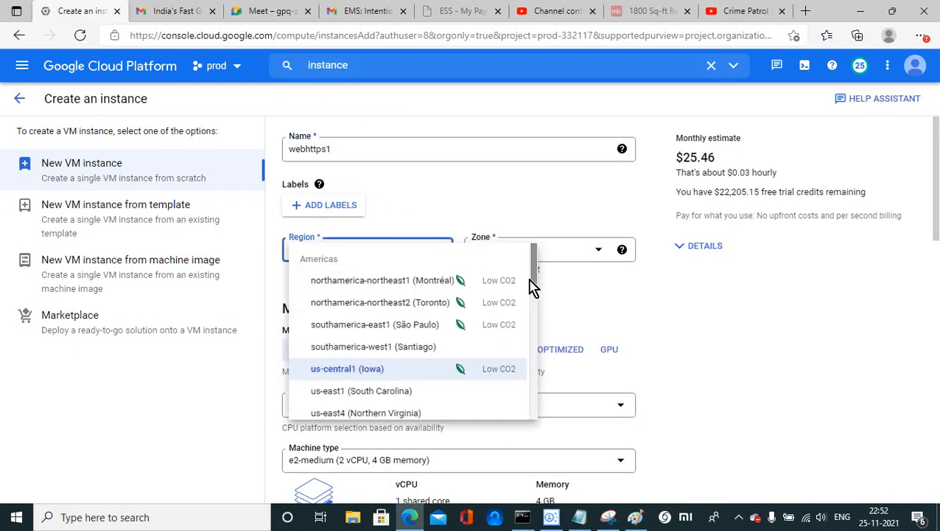
scroll(536, 288, "down", 1)
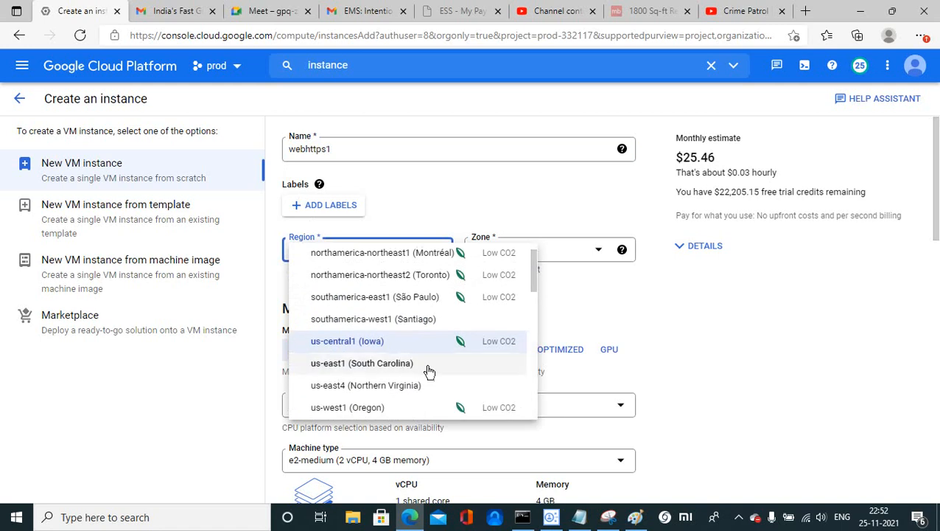
left_click(394, 387)
left_click(600, 250)
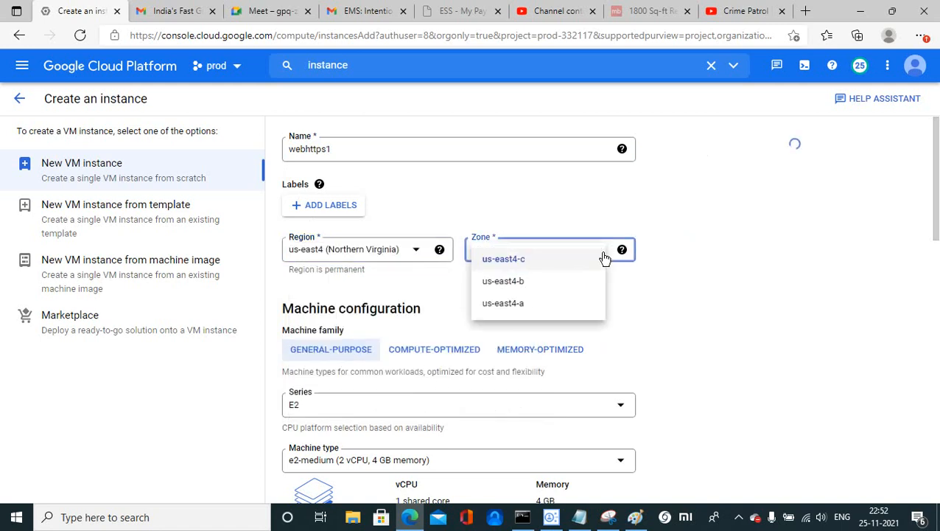
left_click(514, 308)
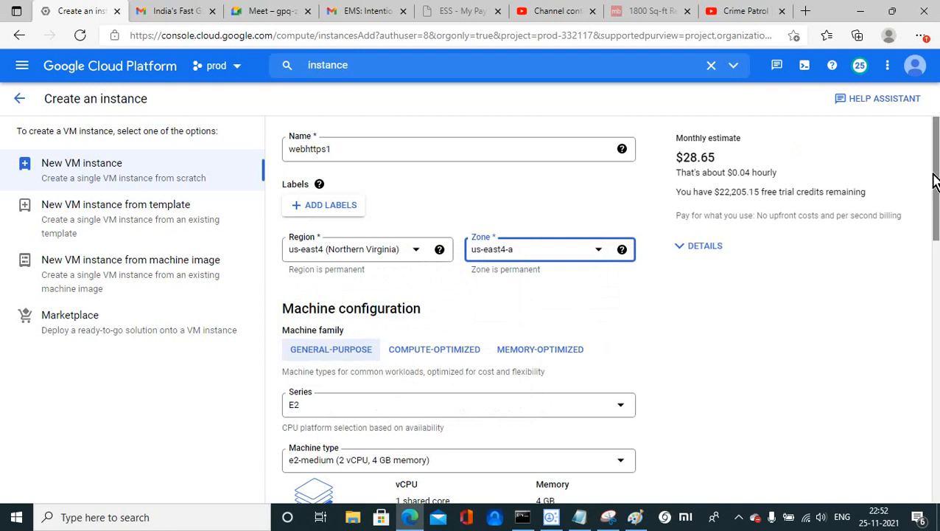
Change the boot disk's operating system to Windows Server.
left_click_drag(933, 182, 925, 363)
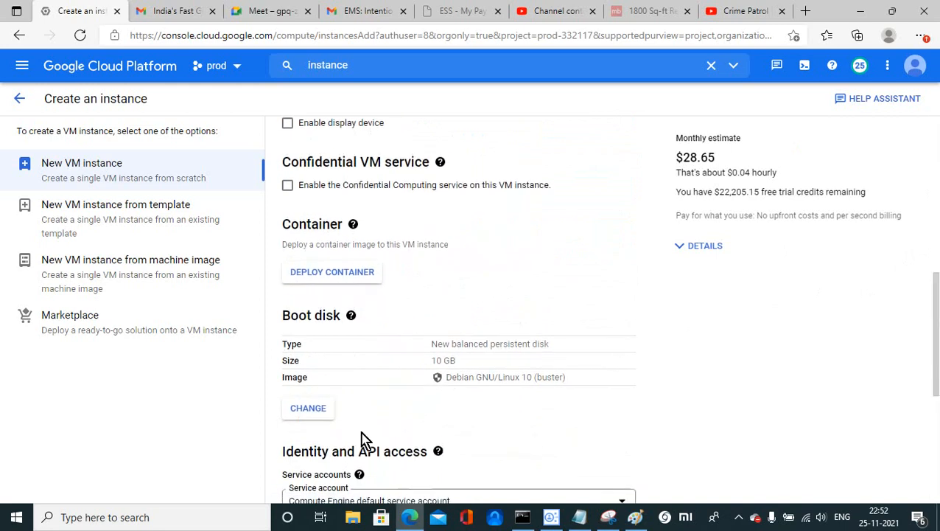
left_click(308, 409)
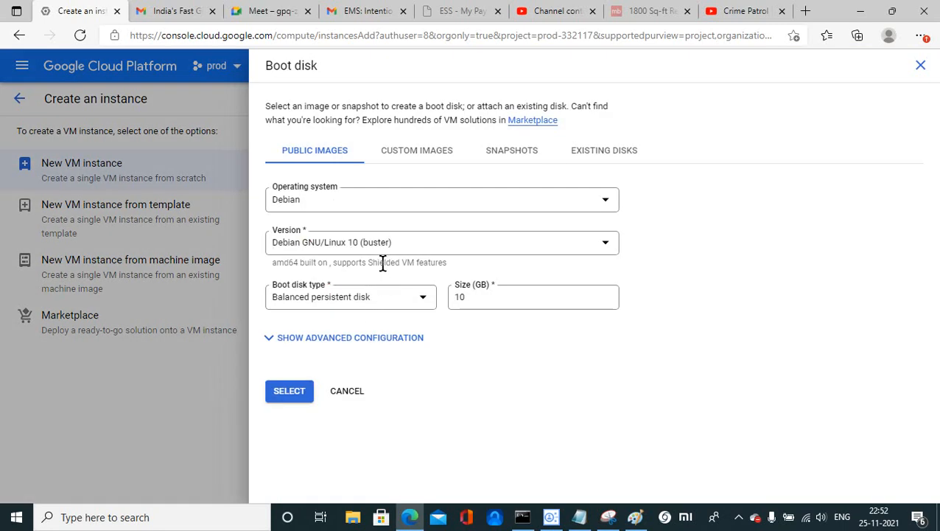
left_click(407, 201)
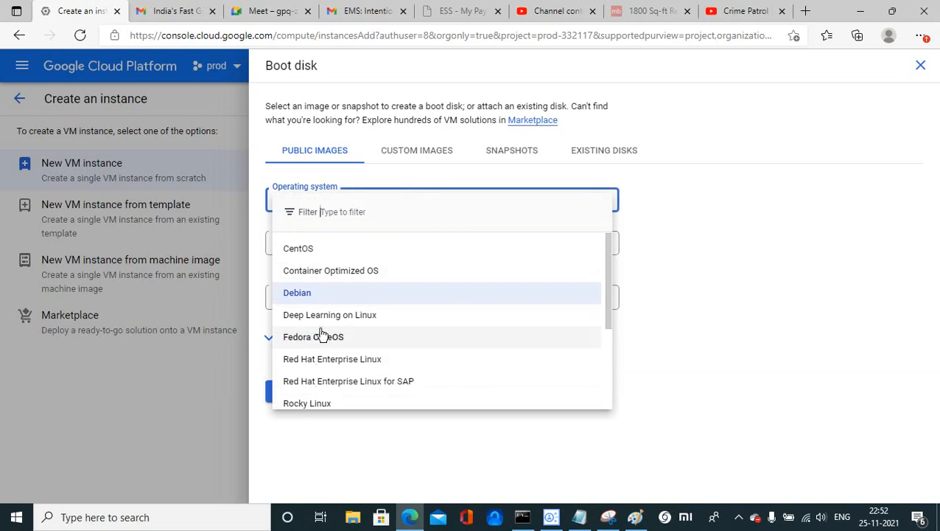
left_click_drag(611, 294, 604, 361)
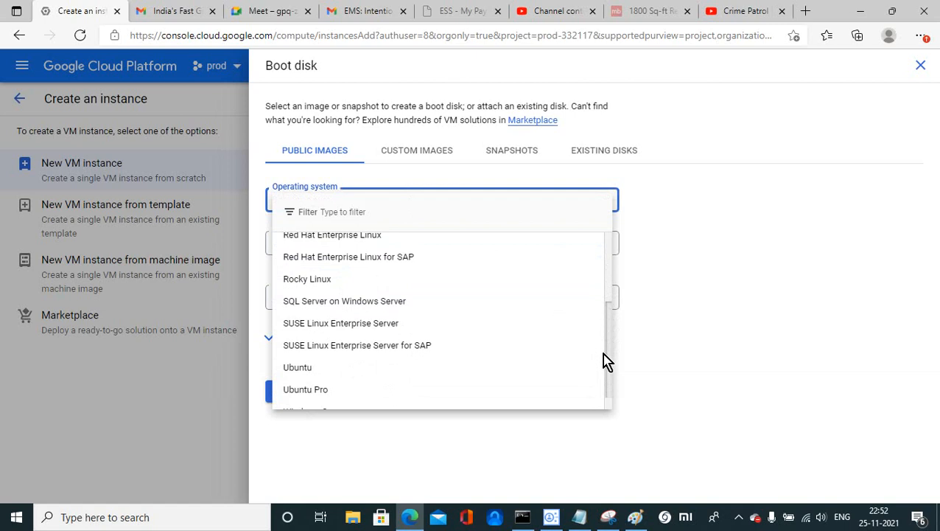
scroll(603, 361, "down", 2)
left_click(352, 395)
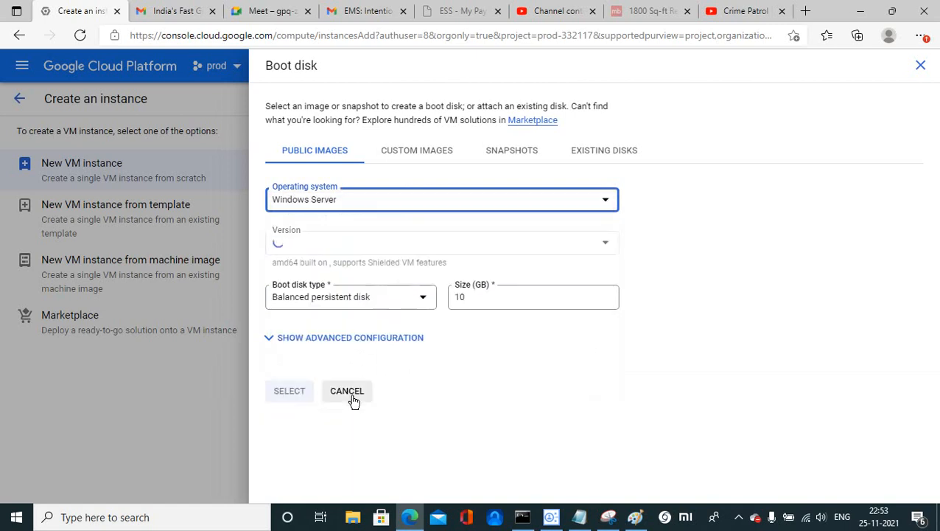
left_click(364, 207)
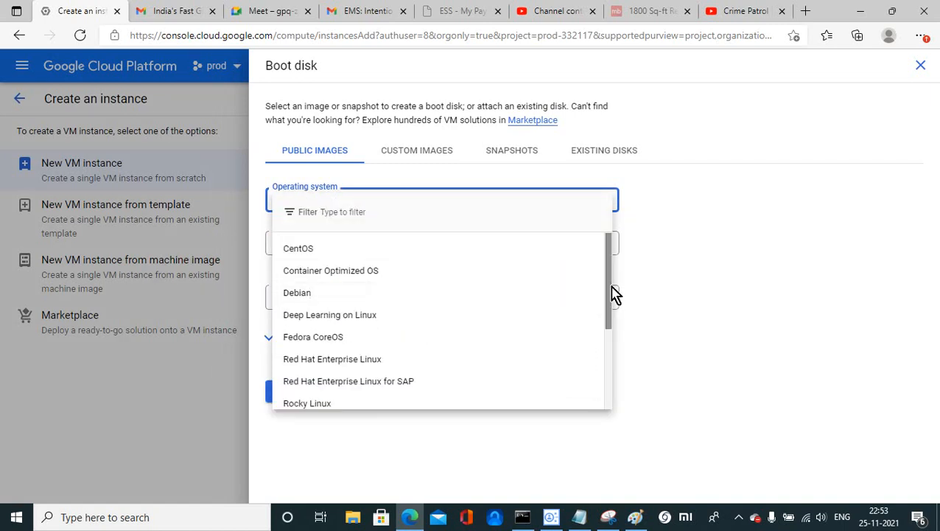
left_click_drag(612, 288, 603, 366)
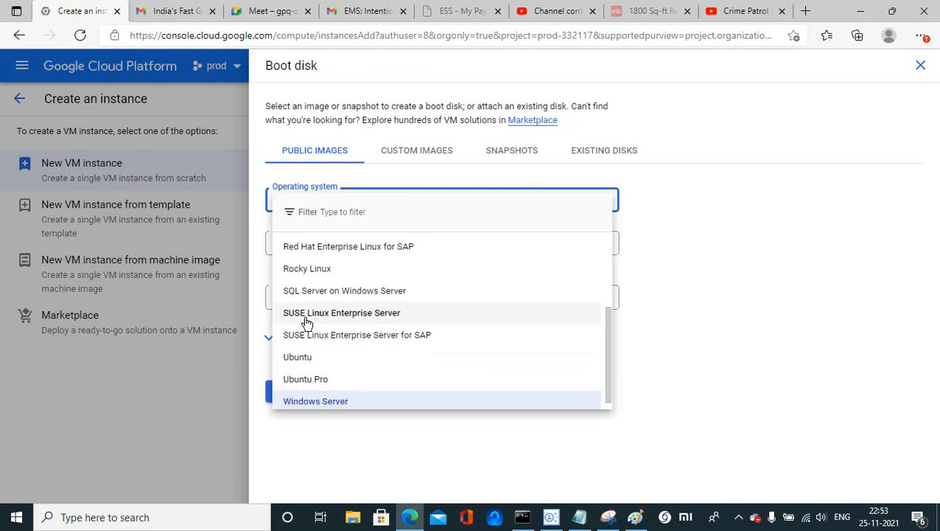
left_click(359, 249)
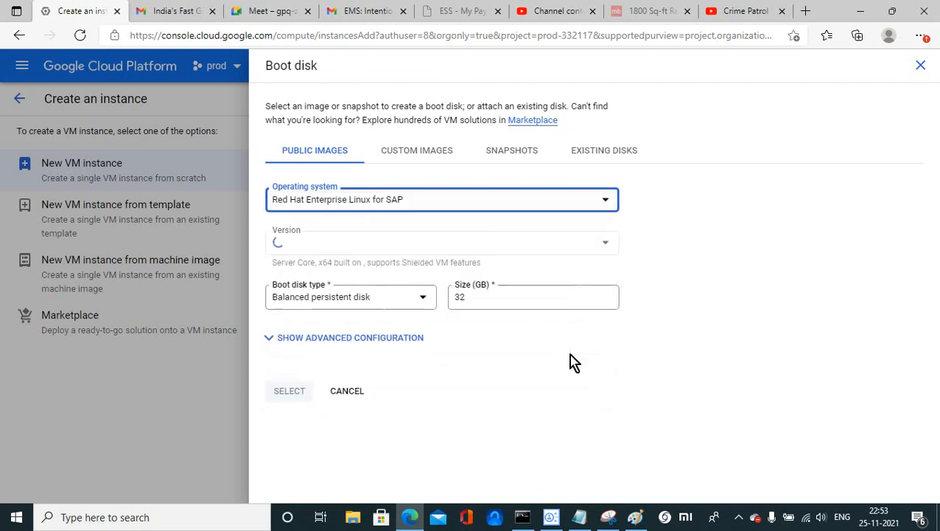
Change the boot disk's operating system to CentOS and apply the boot disk selection.
left_click(442, 203)
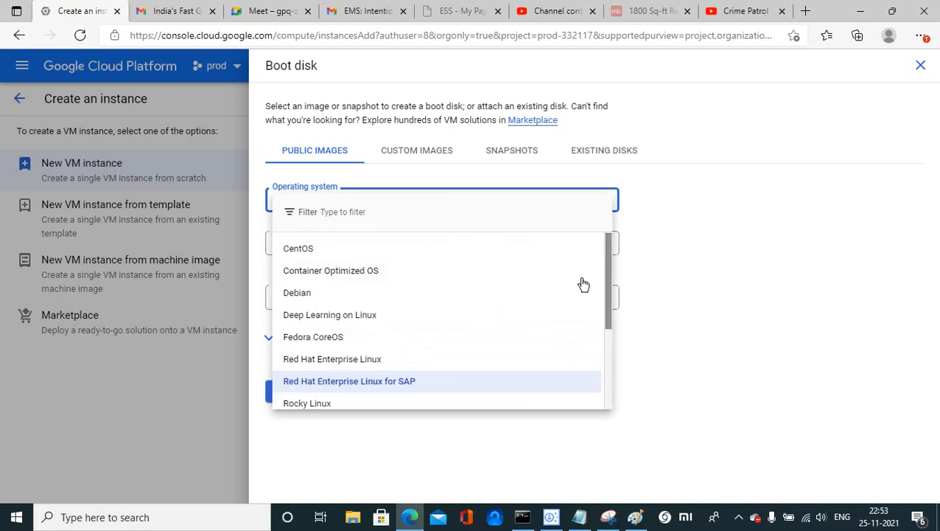
left_click(309, 250)
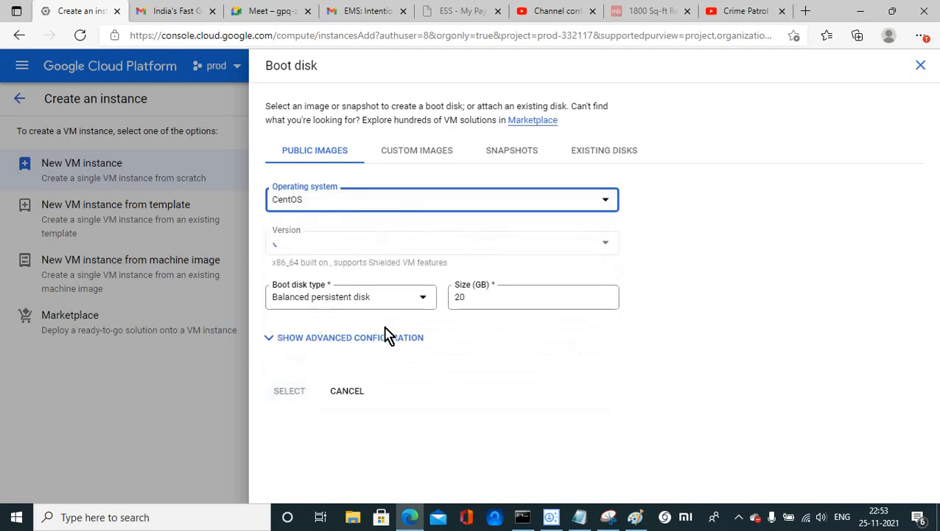
left_click(289, 391)
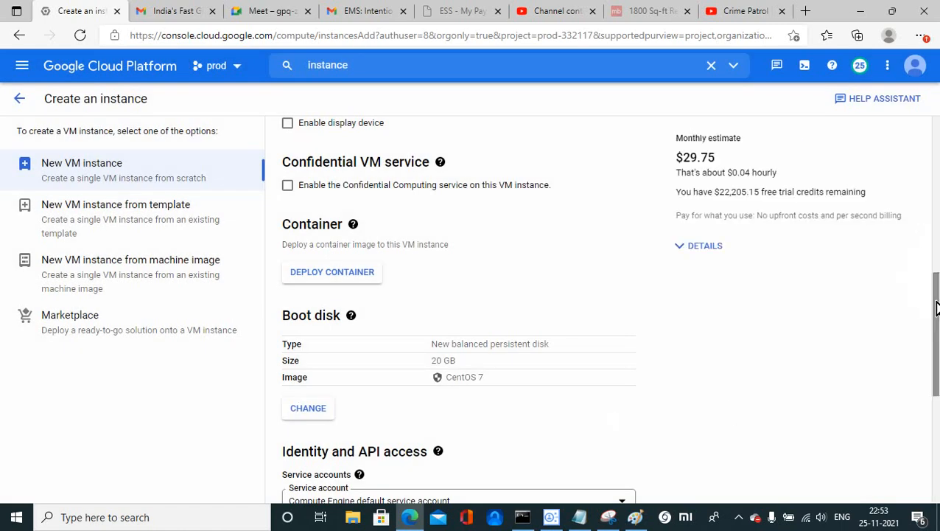
Allow both HTTP and HTTPS traffic in the firewall settings of the webhttps1 instance.
left_click_drag(934, 314, 937, 405)
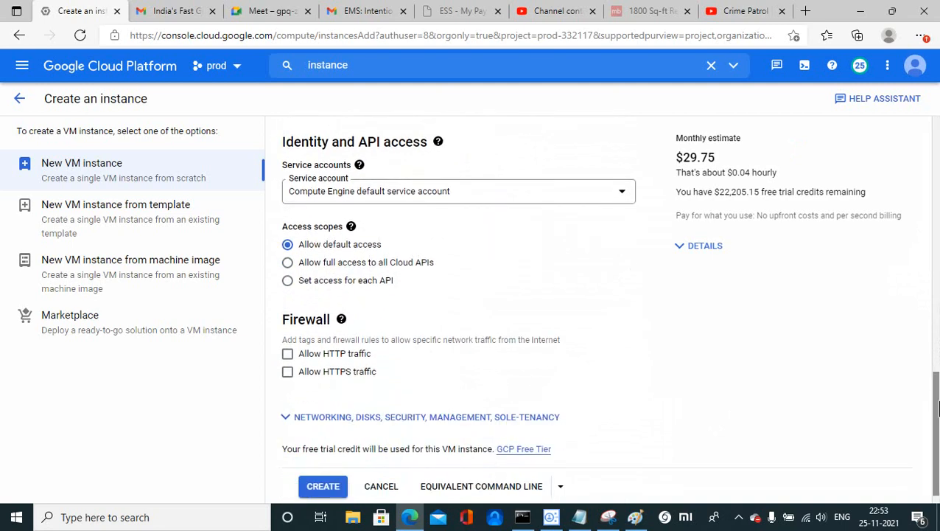
left_click(287, 355)
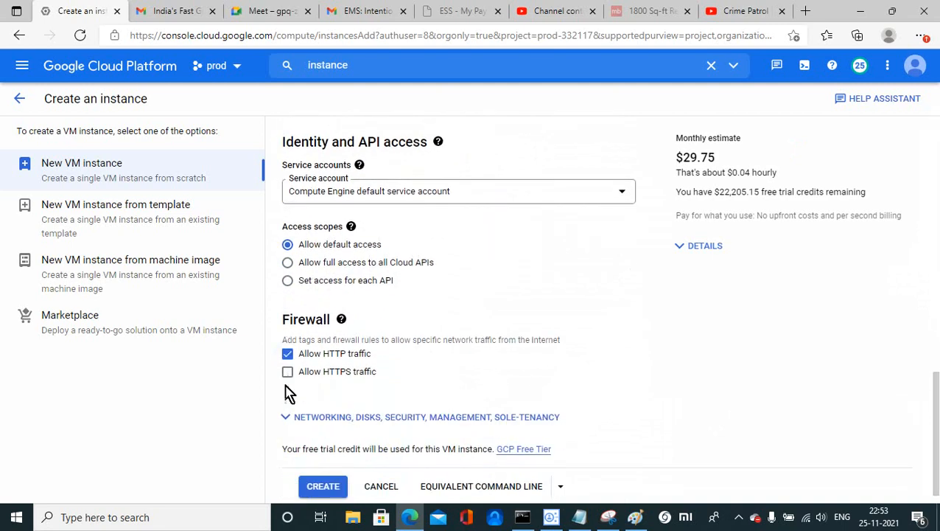
left_click(288, 373)
Set the external IP of the prod-vpc network interface to None and create the webhttps1 instance.
left_click(368, 426)
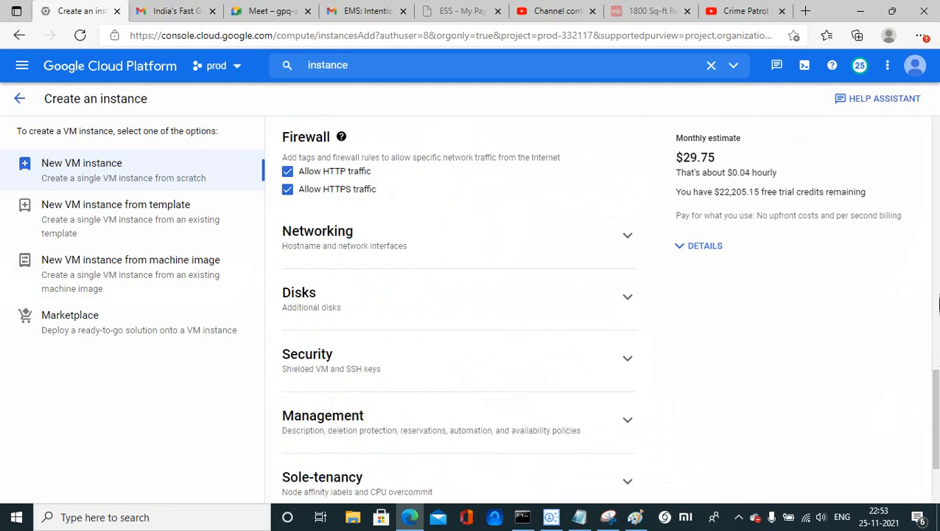
scroll(938, 389, "down", 2)
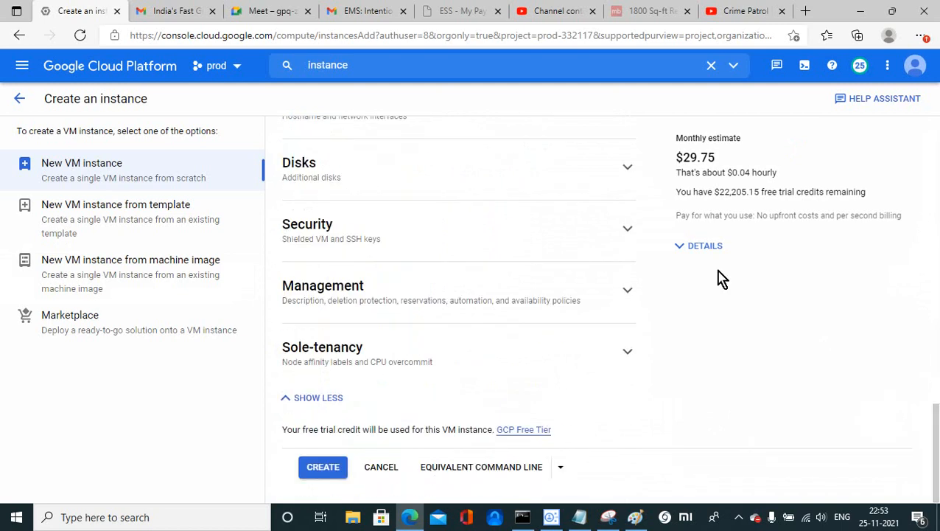
left_click_drag(938, 440, 936, 409)
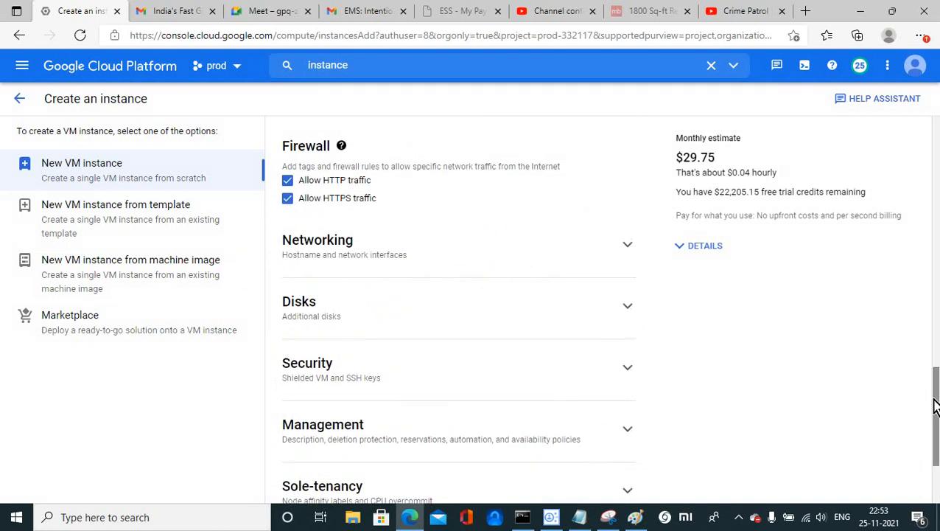
left_click(625, 248)
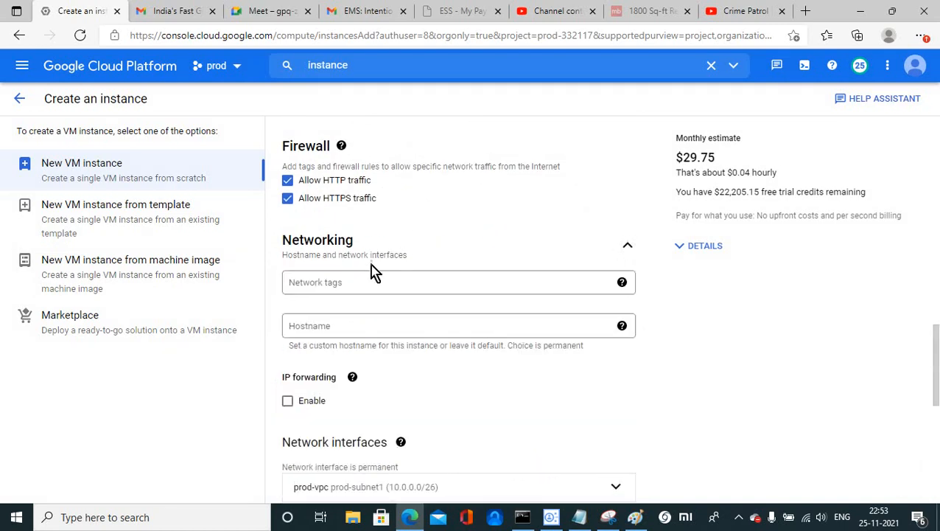
left_click(360, 280)
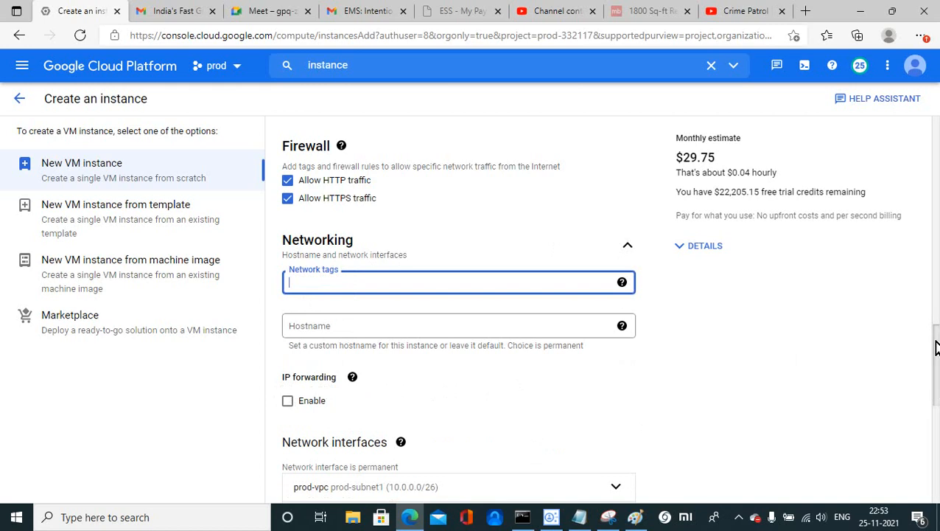
left_click_drag(935, 346, 936, 383)
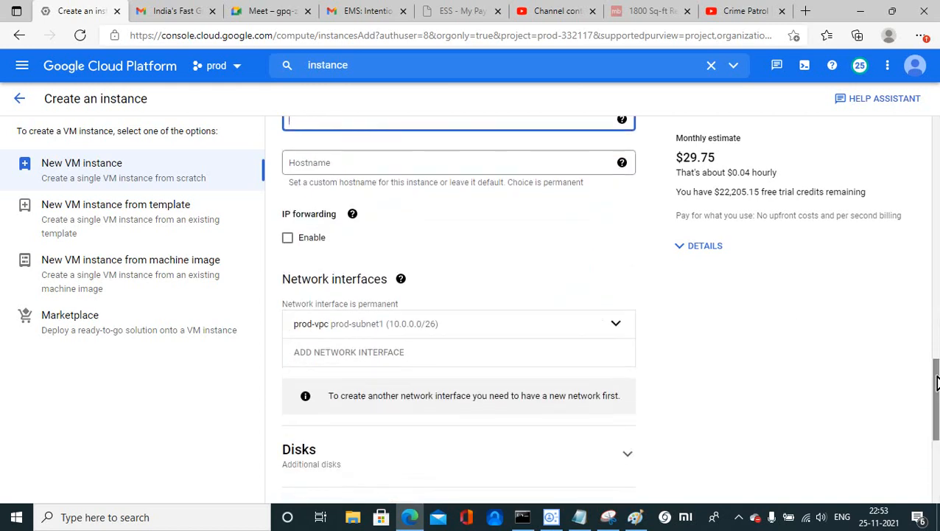
left_click(616, 327)
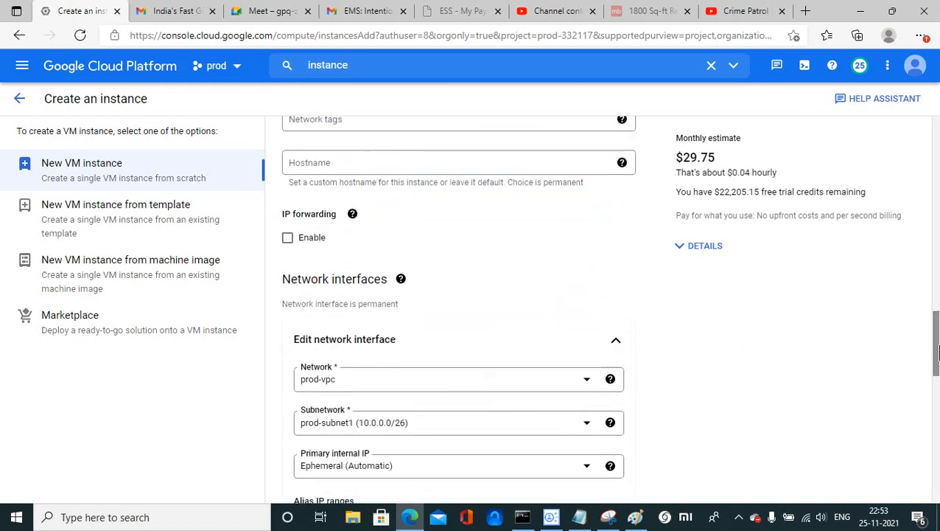
left_click_drag(936, 330, 936, 357)
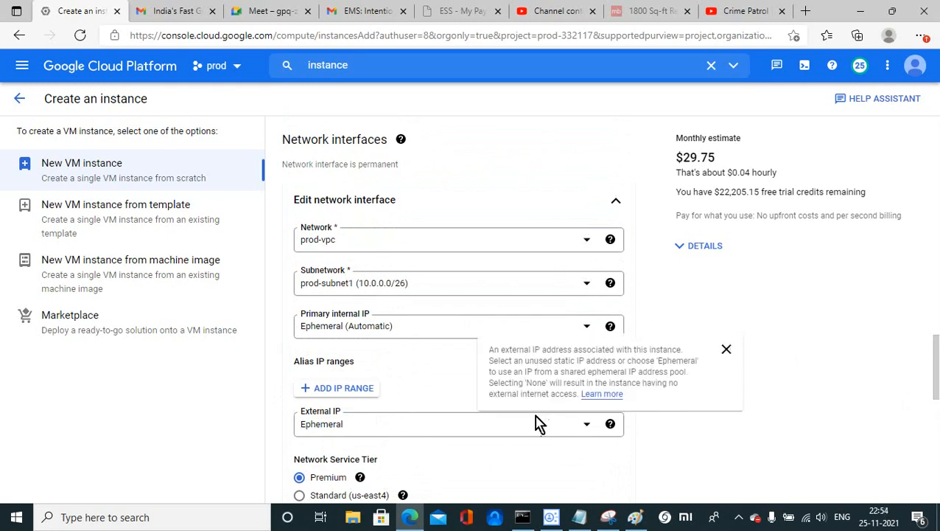
left_click(347, 432)
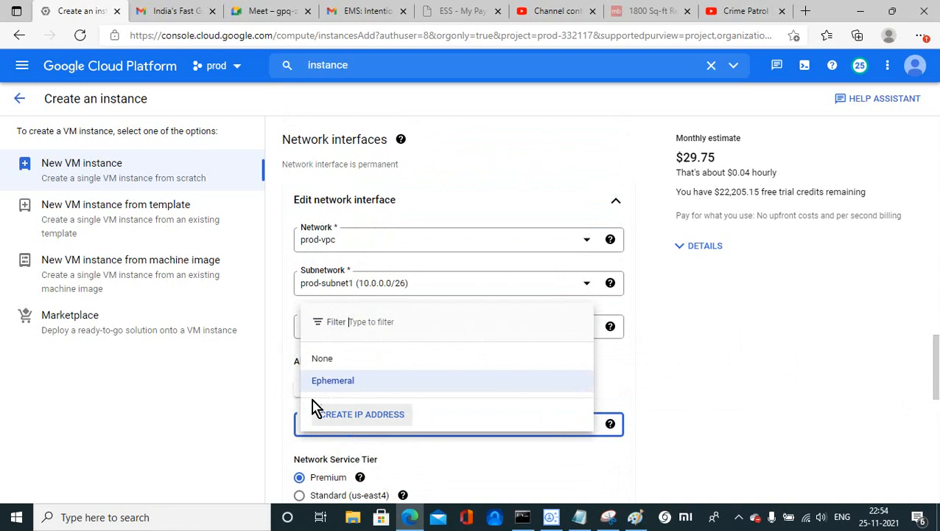
left_click(315, 360)
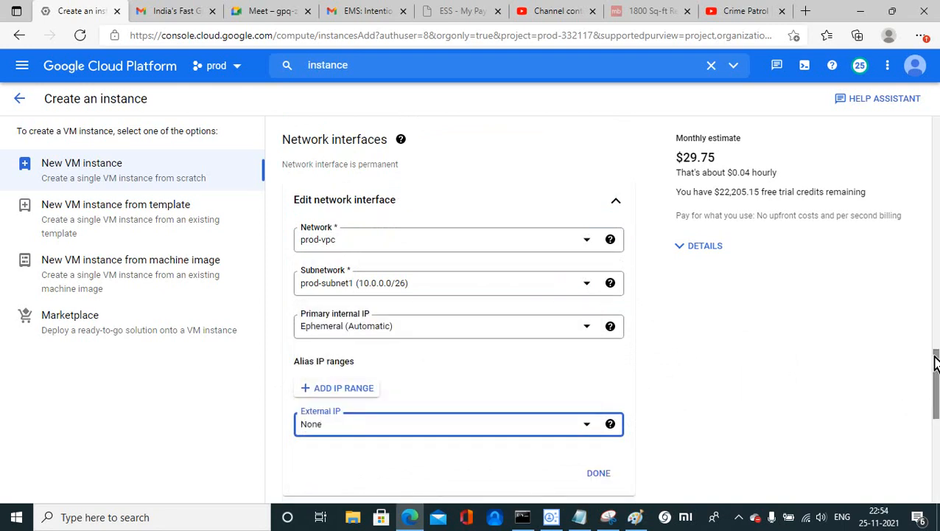
left_click_drag(935, 365, 935, 454)
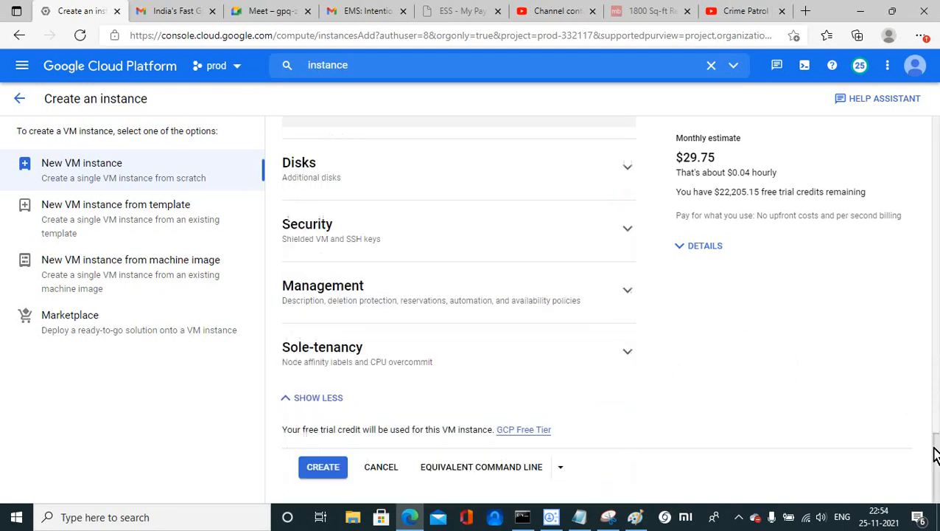
left_click(321, 471)
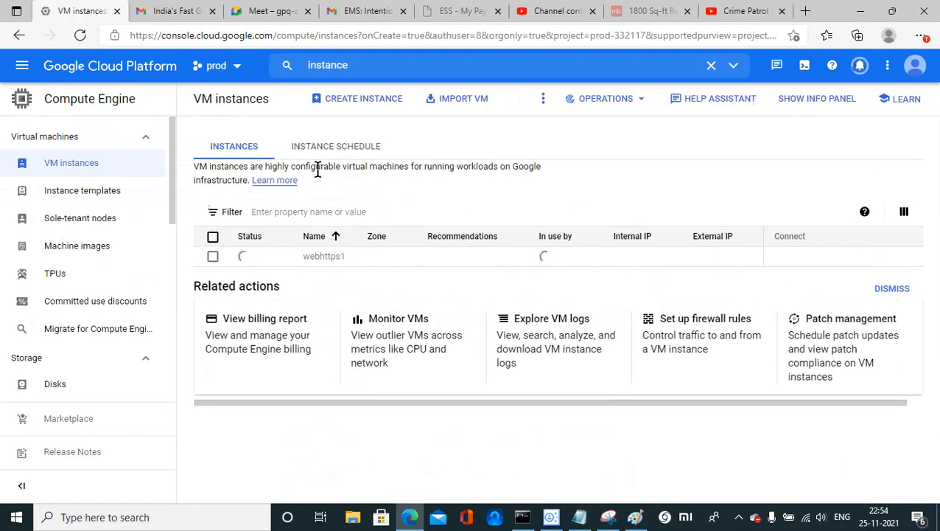
Start creating another VM instance and name it webhttps2.
left_click(359, 100)
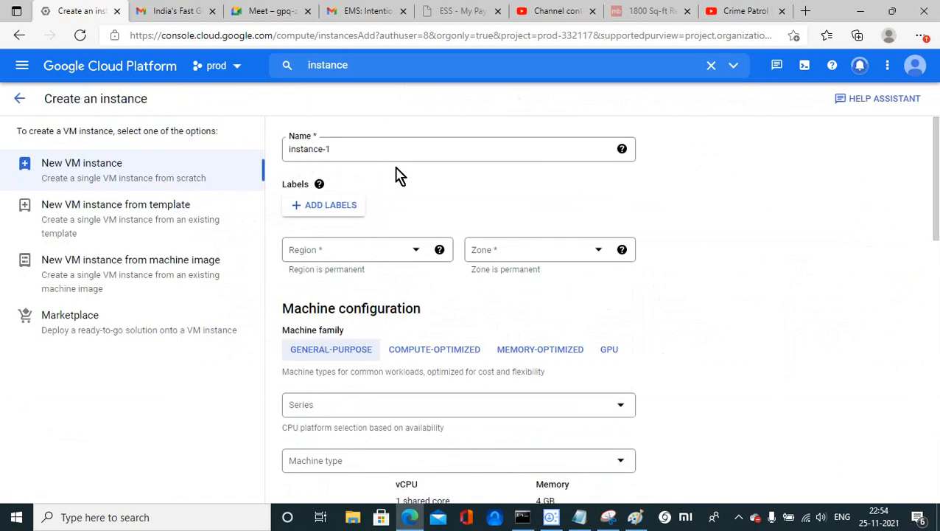
left_click(353, 151)
left_click_drag(352, 151, 288, 150)
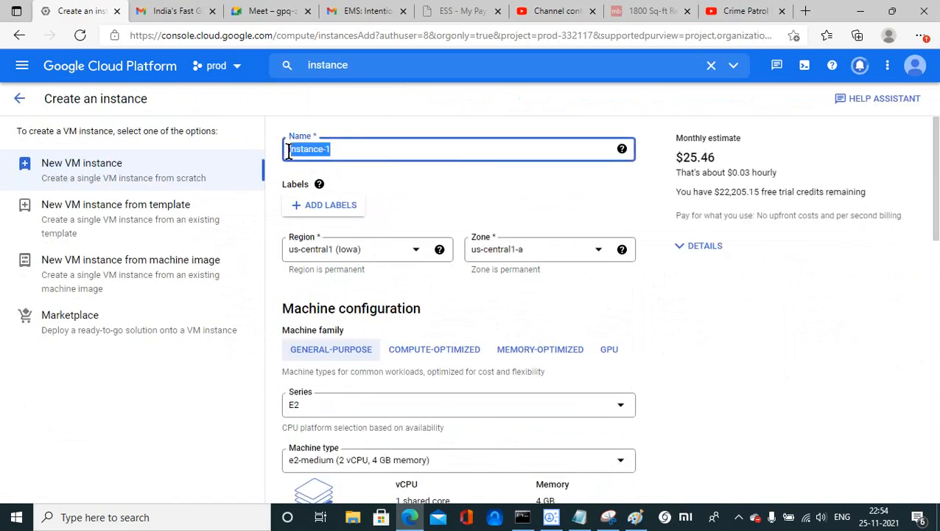
type("web")
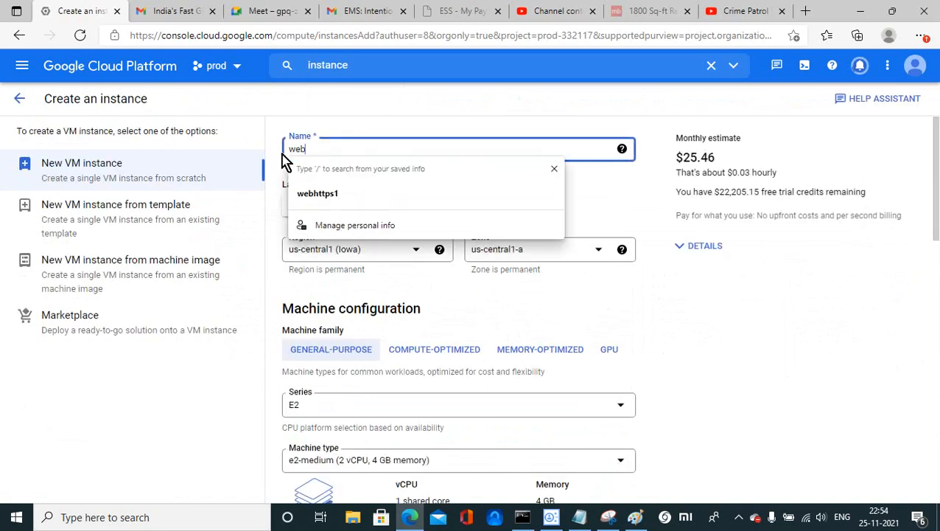
type("https2")
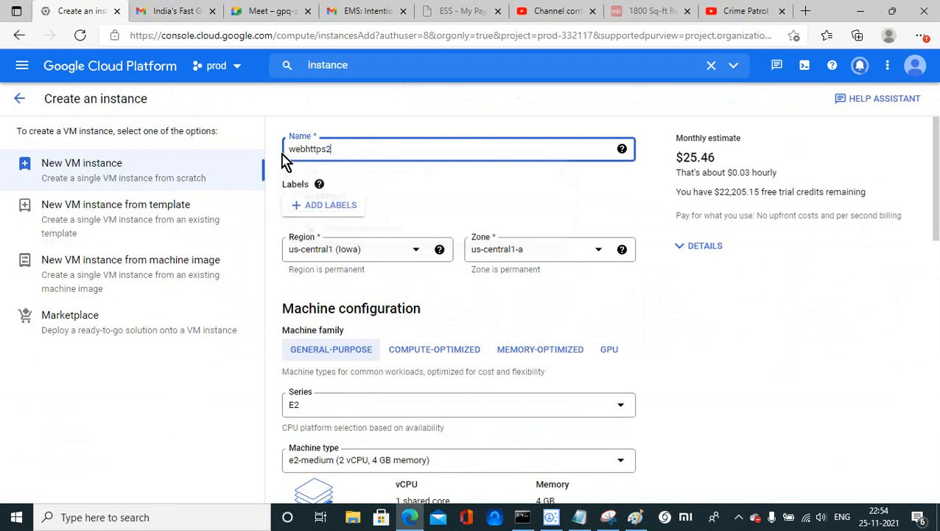
Set the region of webhttps2 to us-east4 (Northern Virginia) and its zone to us-east4-b.
left_click(417, 253)
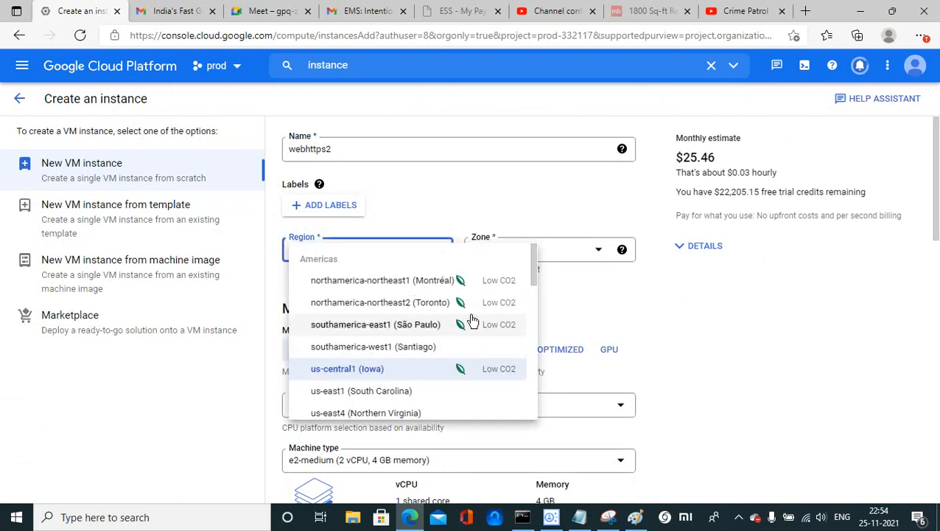
left_click(394, 412)
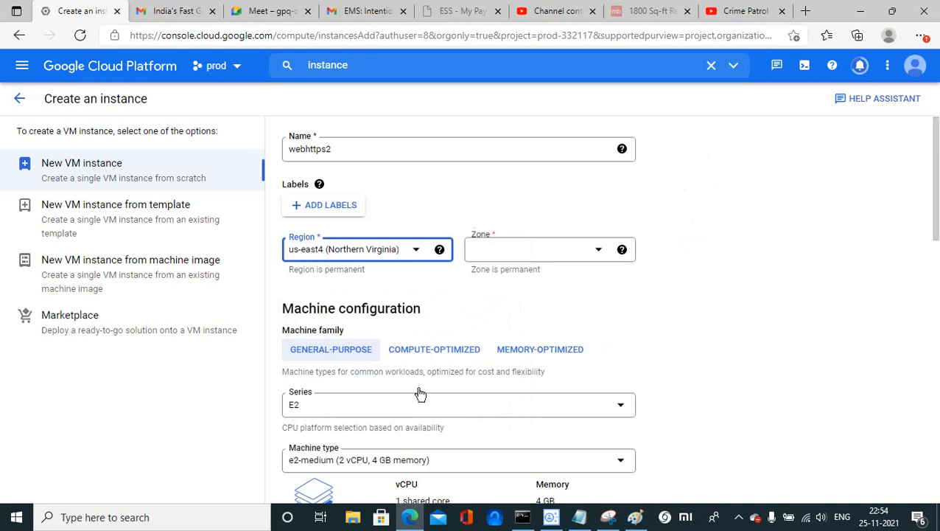
left_click(599, 253)
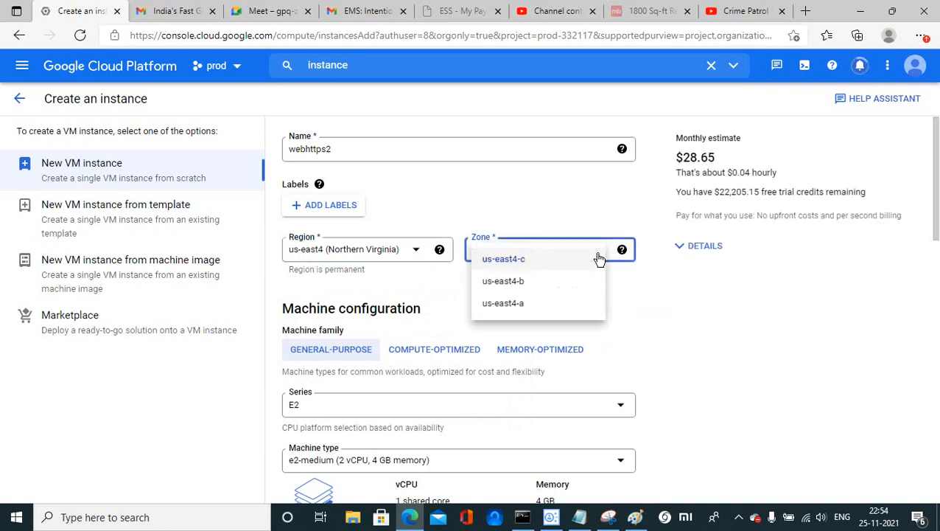
left_click(526, 284)
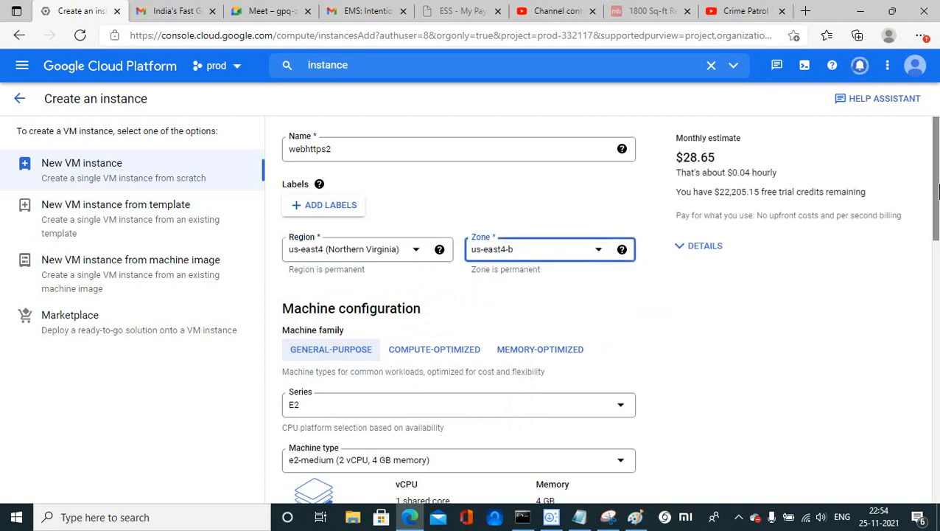
Change the boot disk of webhttps2 to the CentOS operating system and apply the selection.
left_click_drag(936, 192, 937, 340)
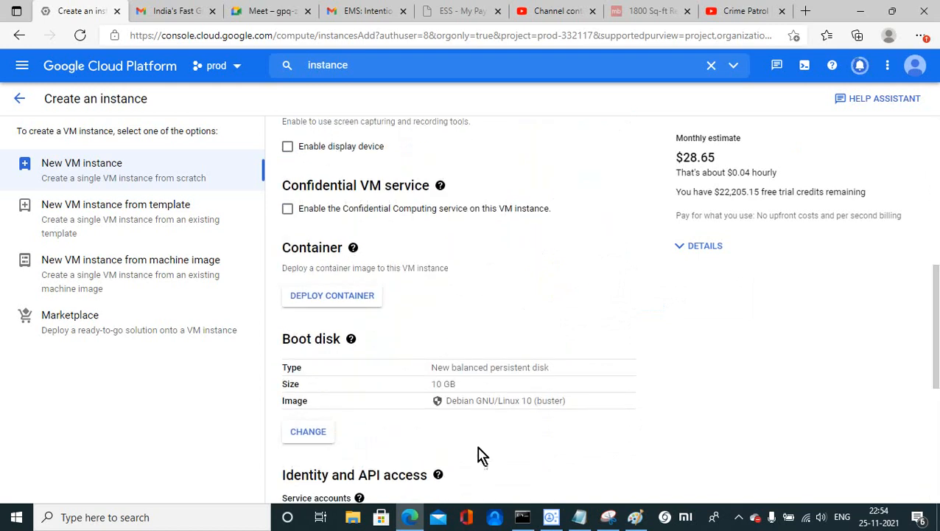
left_click(308, 433)
left_click(349, 206)
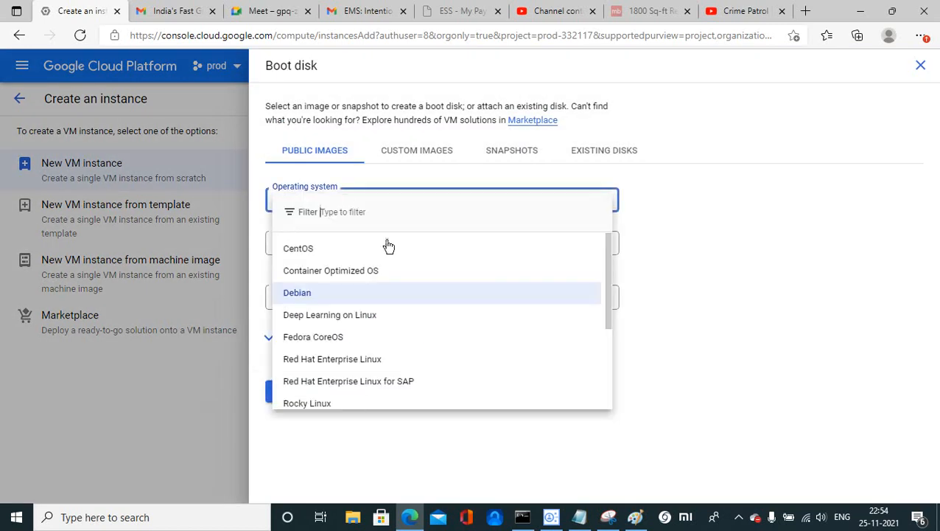
left_click(317, 251)
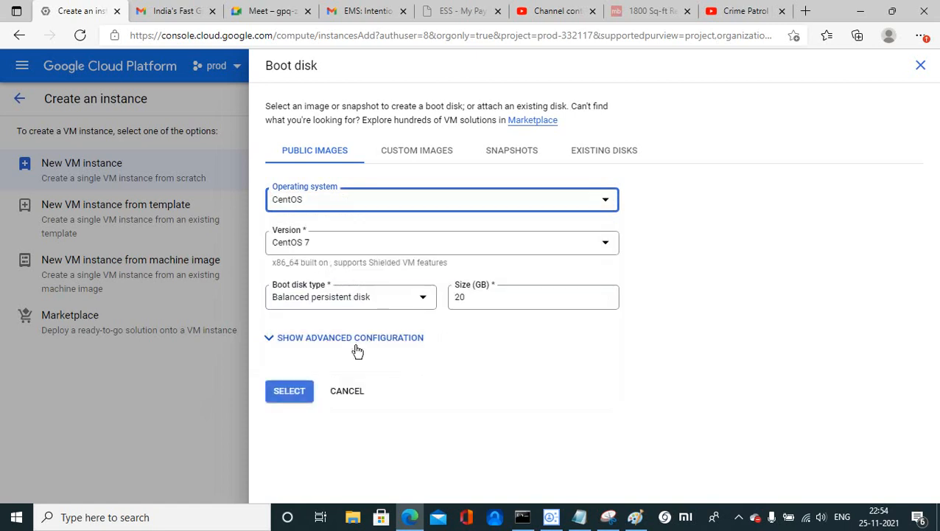
left_click(292, 397)
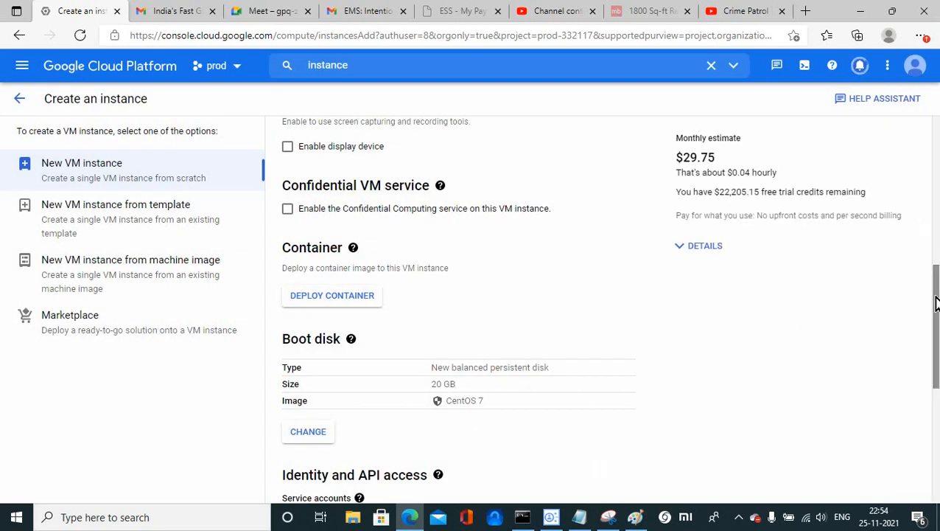
Allow both HTTP and HTTPS traffic in the firewall settings of the webhttps2 instance.
left_click_drag(938, 303, 938, 325)
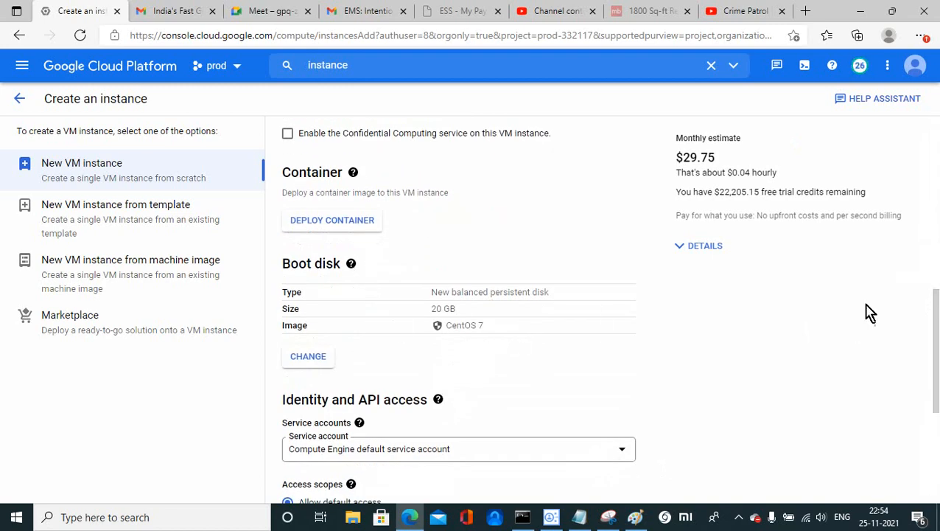
left_click_drag(938, 329, 938, 442)
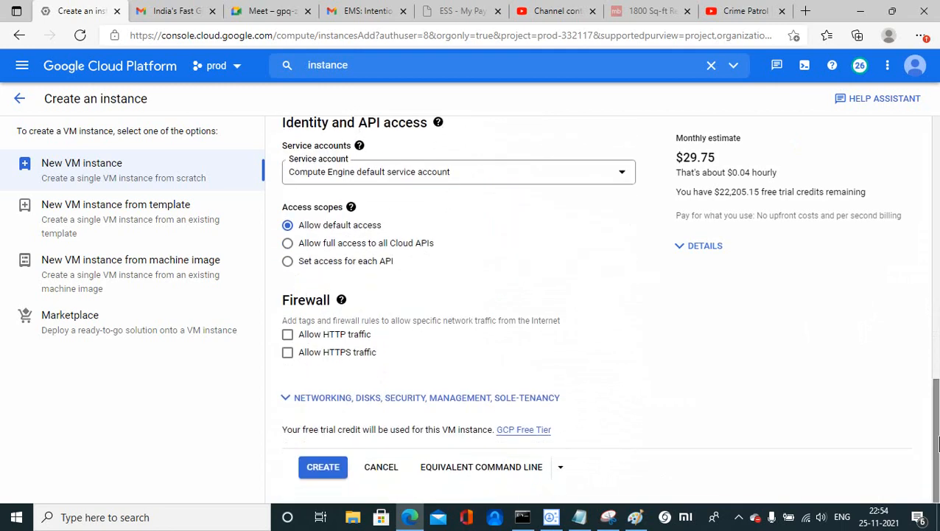
left_click(288, 353)
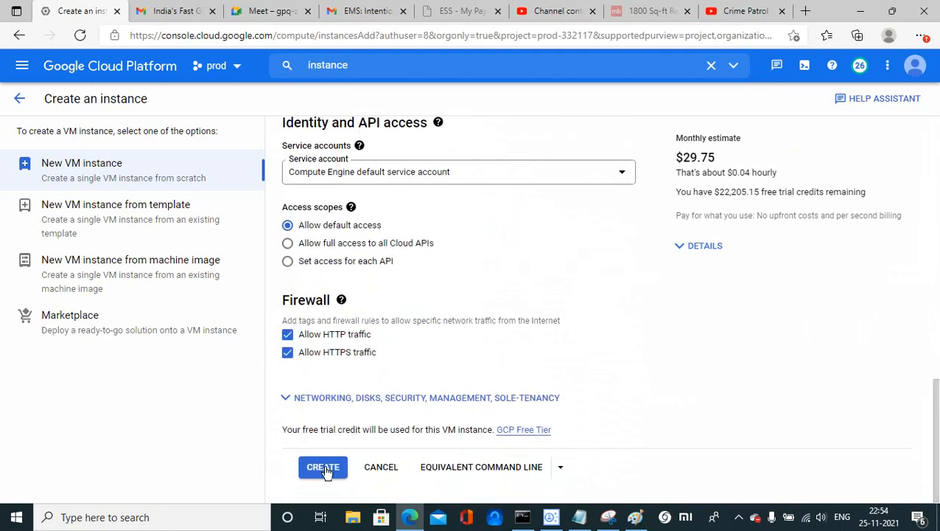
Set the external IP of the webhttps2 network interface to None and create the instance.
left_click(442, 399)
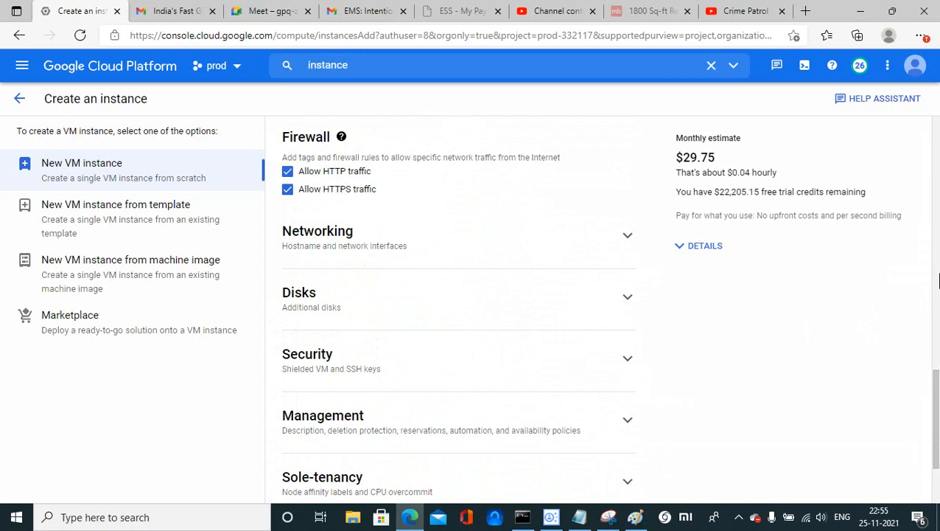
left_click(628, 235)
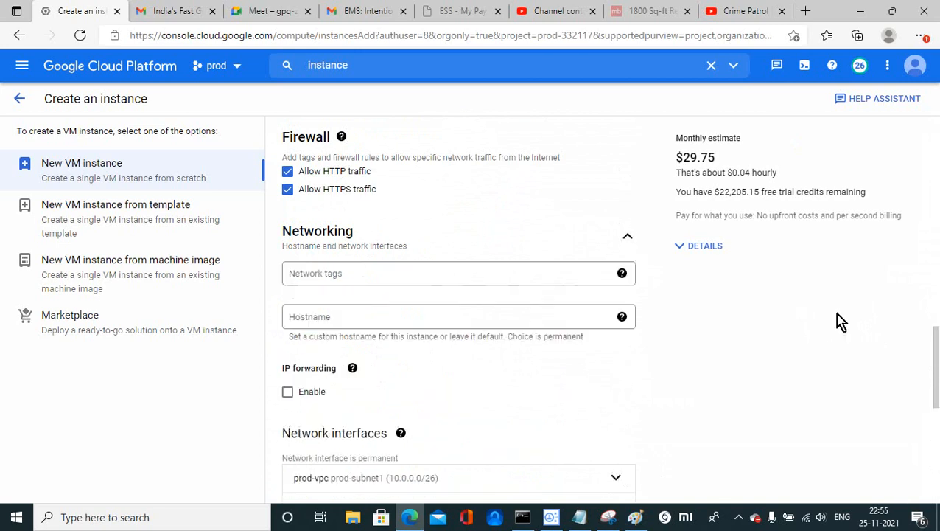
left_click_drag(933, 352, 938, 415)
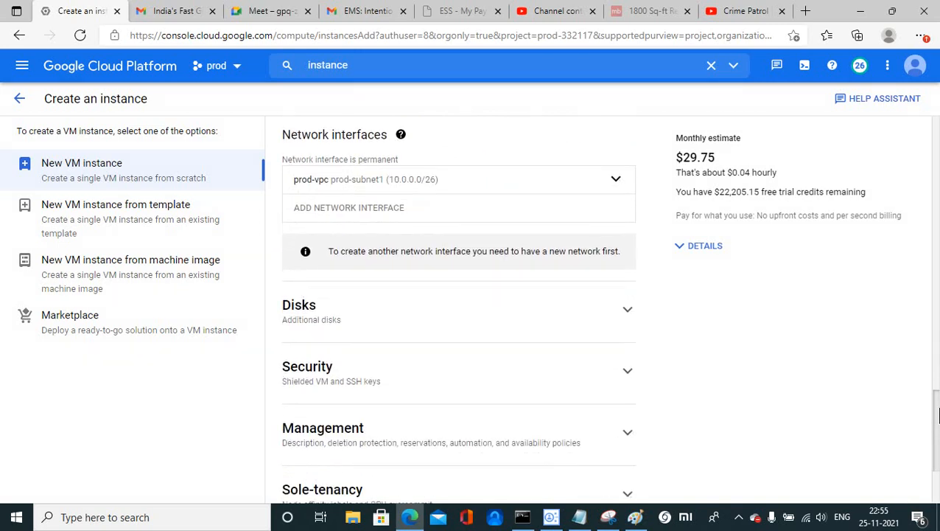
left_click(617, 194)
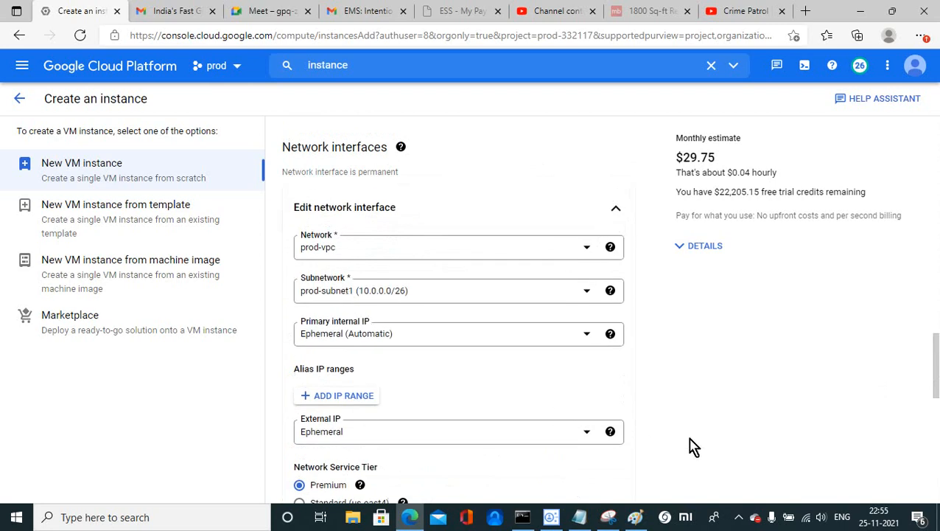
left_click(380, 435)
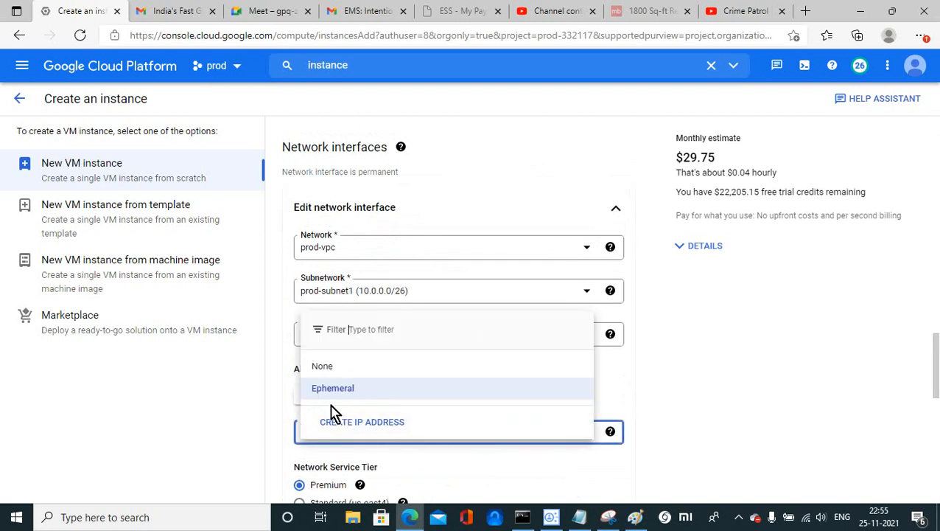
left_click(322, 364)
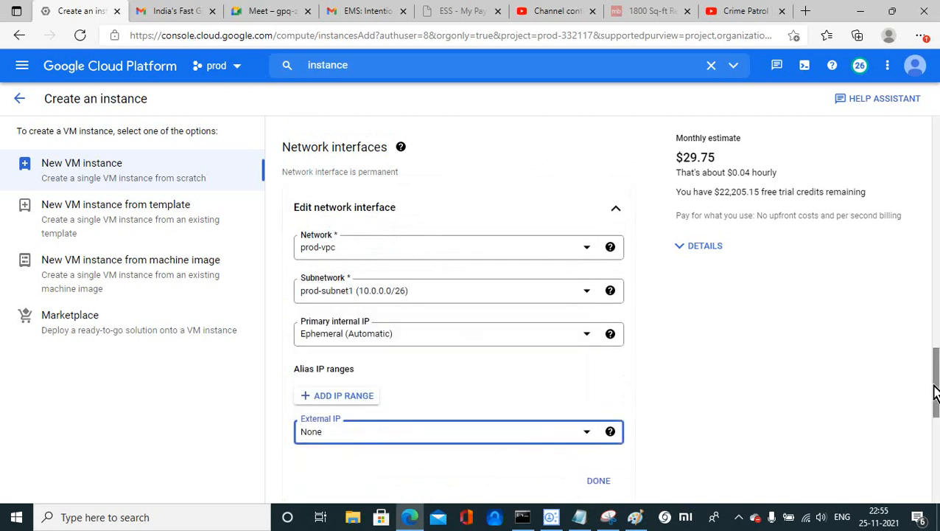
left_click_drag(935, 393, 934, 479)
left_click(324, 499)
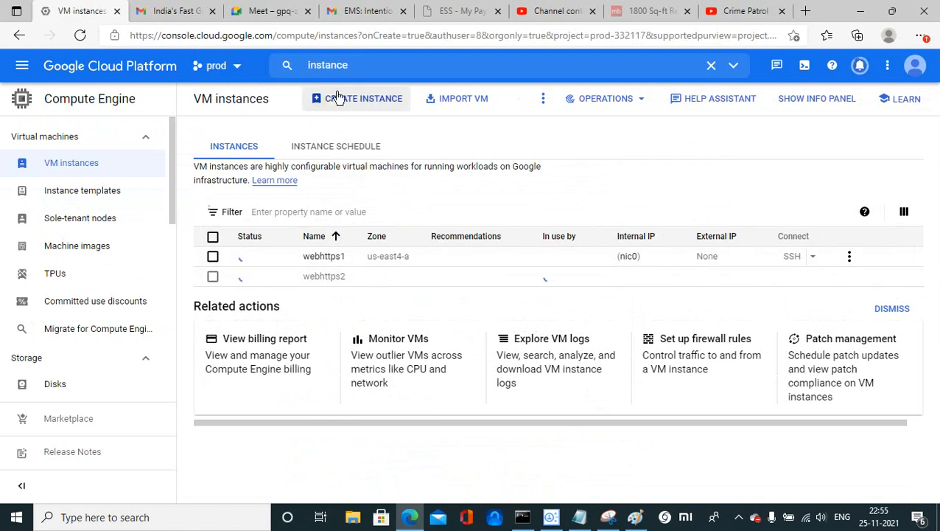
Go to the Compute Engine instance groups page and start creating a new unmanaged instance group.
left_click(352, 64)
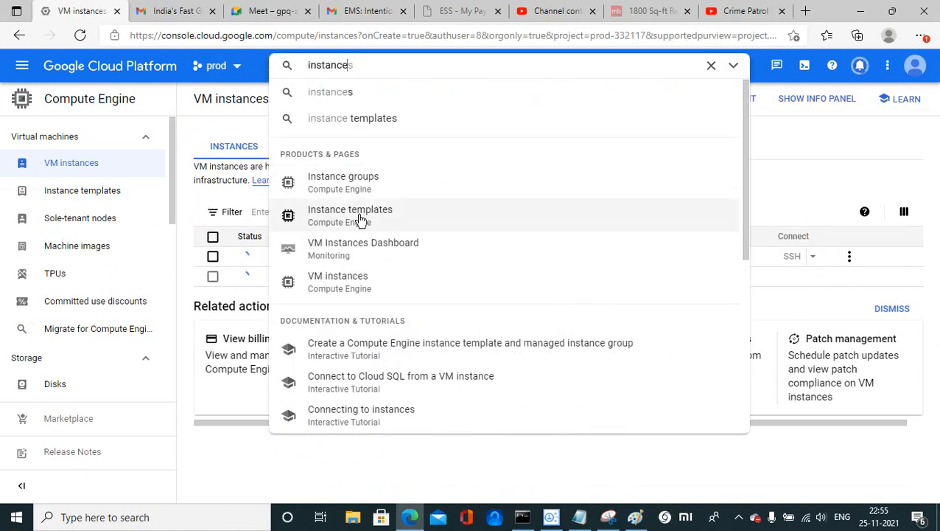
left_click(353, 186)
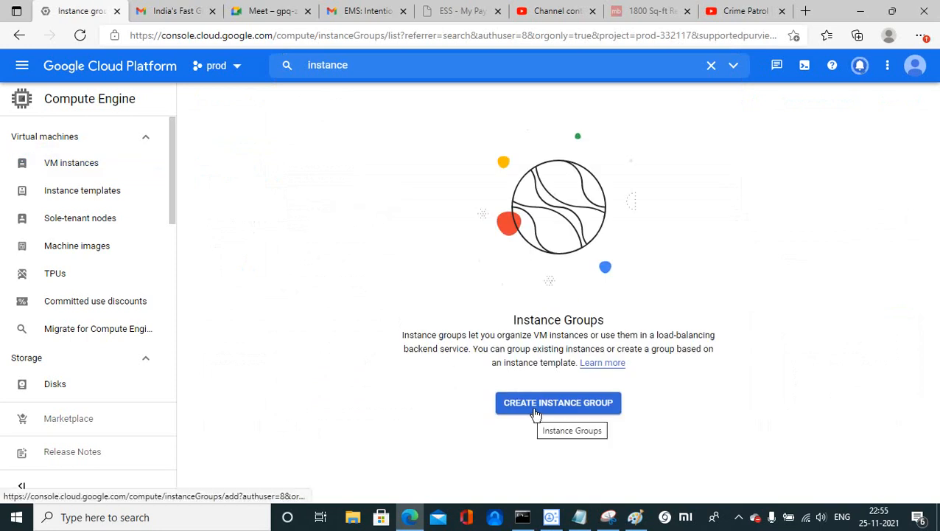
left_click(536, 412)
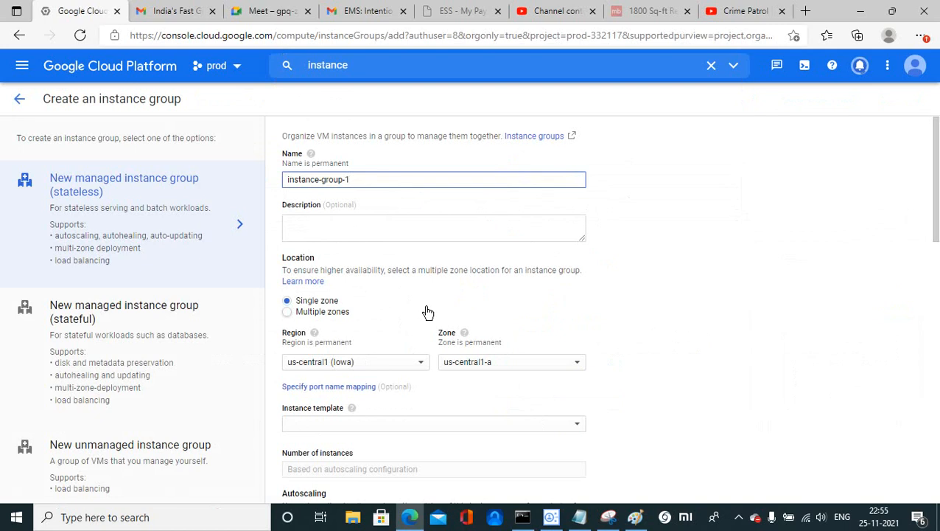
left_click(103, 464)
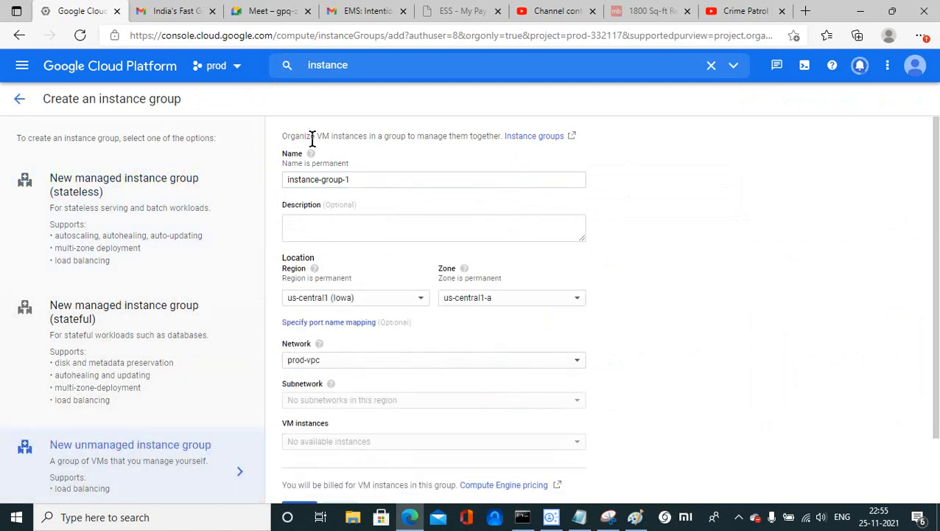
Set the location of the instance group to region us-east4 (Northern Virginia) and zone us-east4-a.
left_click(354, 180)
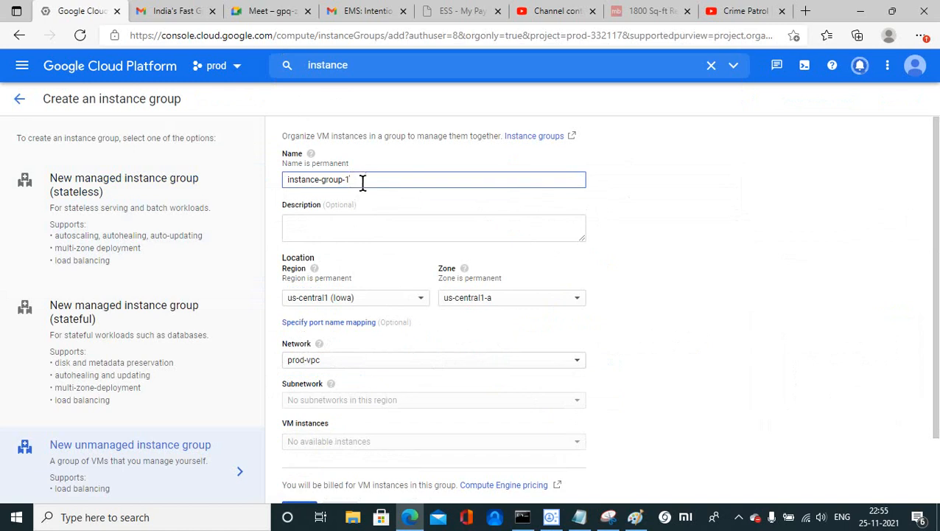
left_click_drag(362, 182, 243, 182)
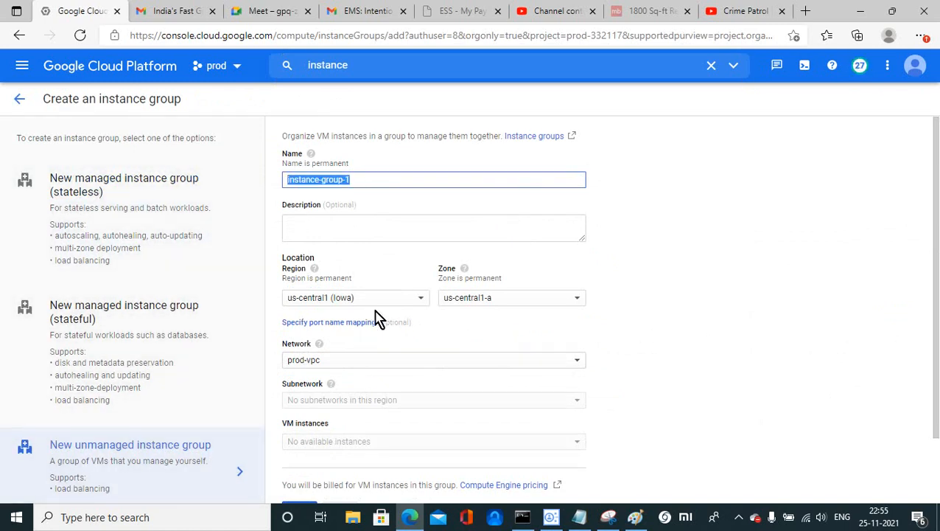
left_click(414, 301)
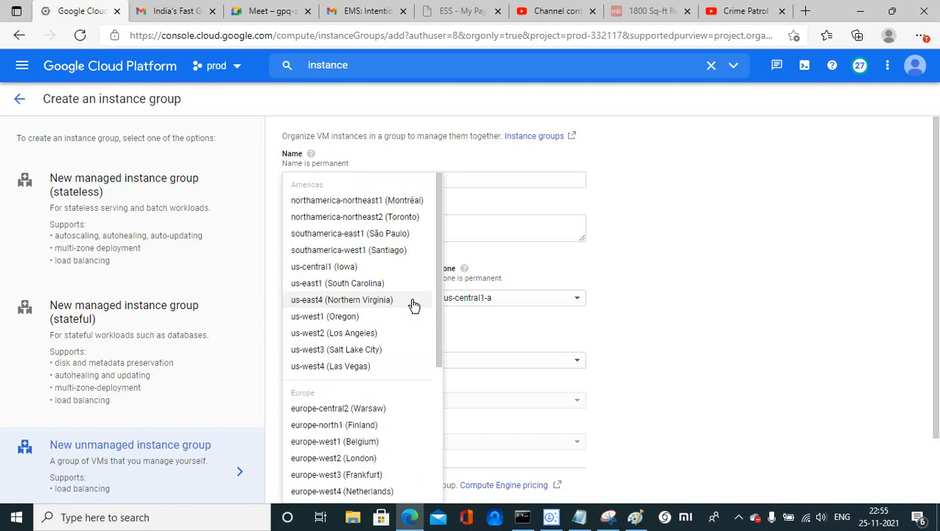
left_click(369, 301)
left_click(500, 308)
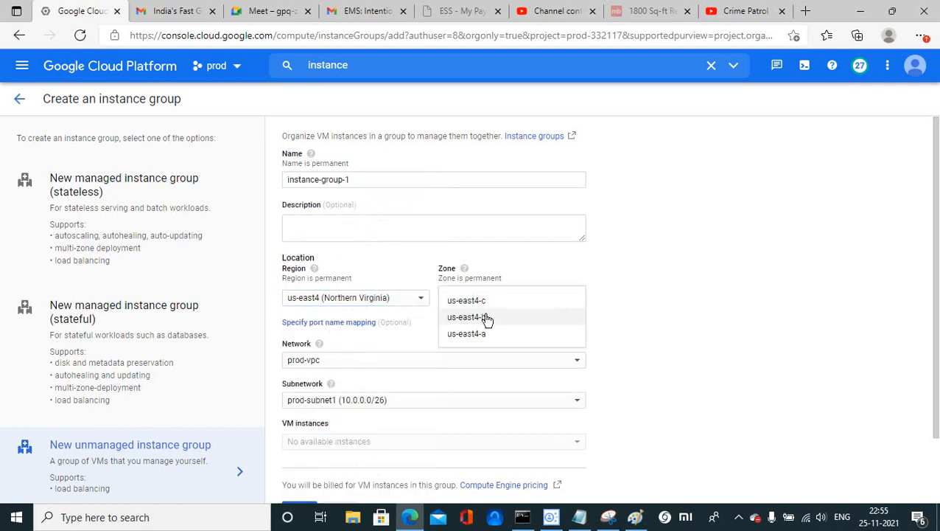
left_click(487, 335)
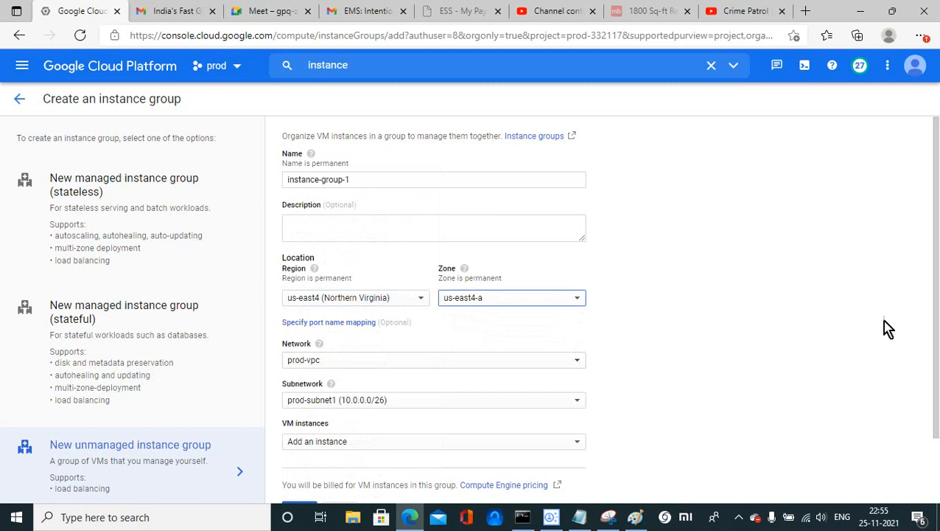
Add the webhttps1 VM to the unmanaged instance group and create the group.
left_click_drag(936, 309, 937, 376)
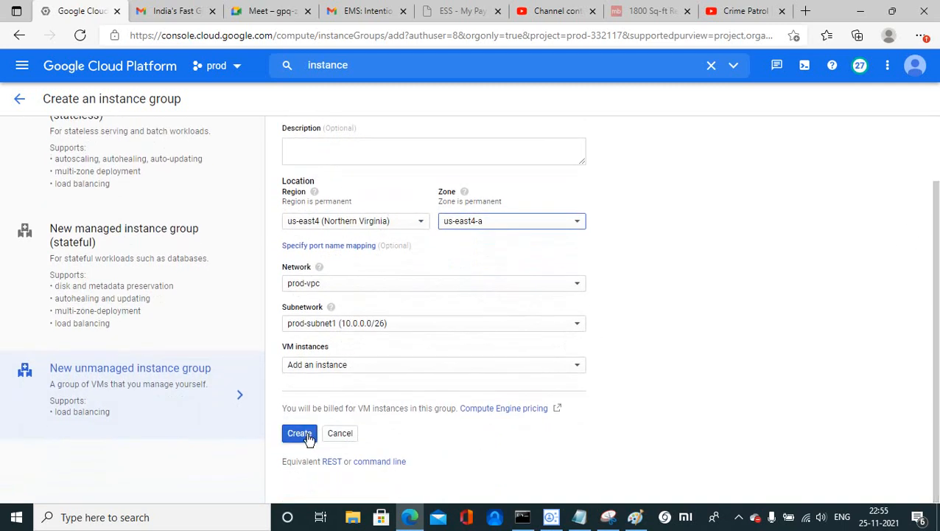
left_click(372, 368)
left_click(323, 389)
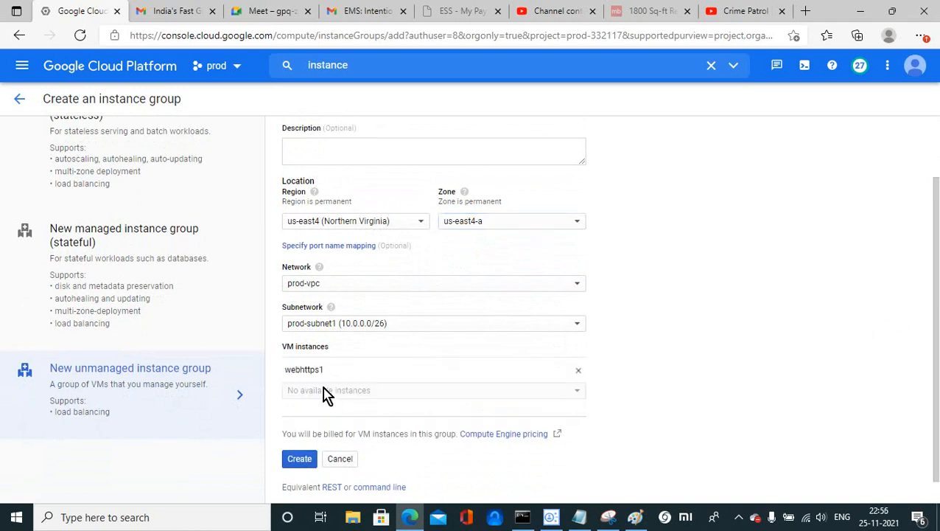
left_click(299, 460)
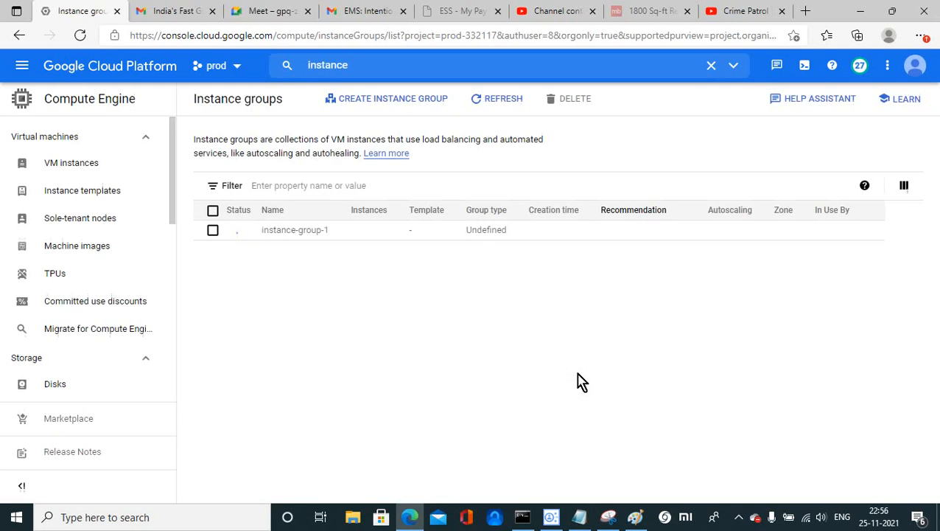
left_click(739, 518)
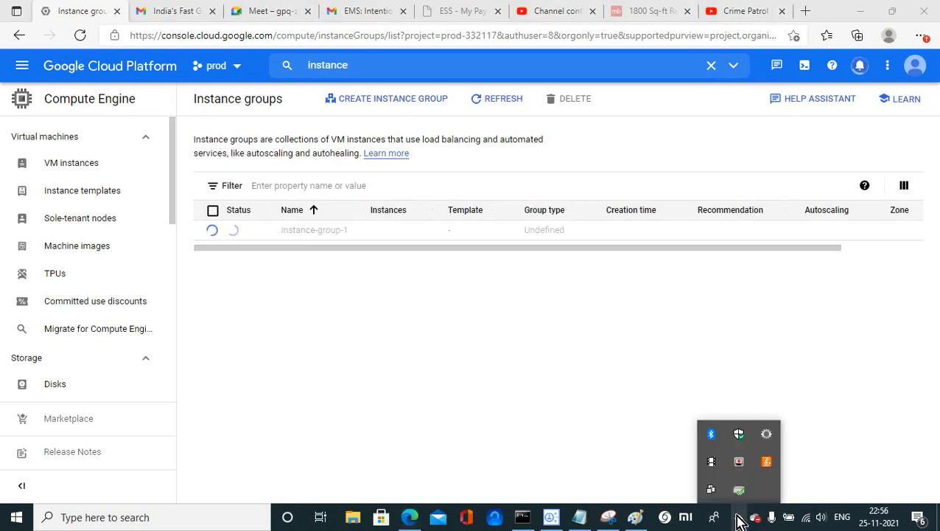
left_click(713, 464)
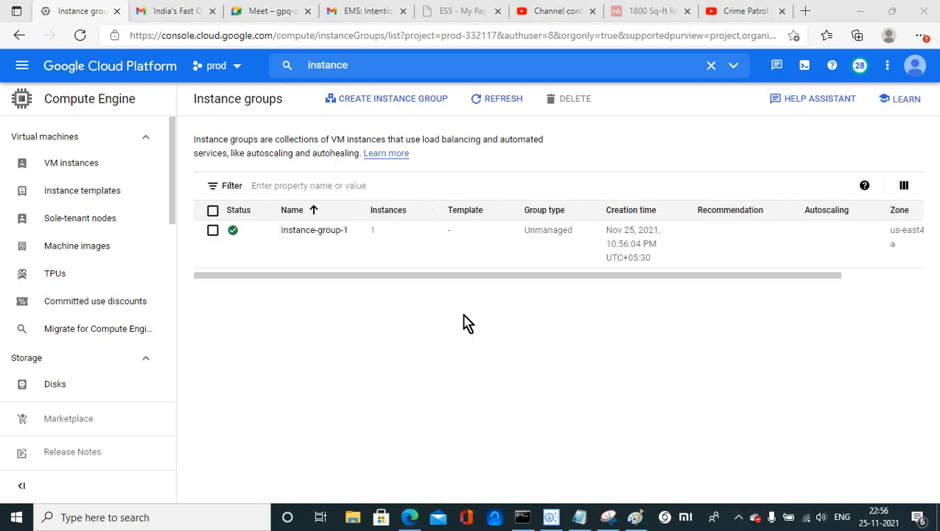
Start a second instance group in region us-east4 (Northern Virginia), zone us-east4-b, and make it an unmanaged group.
left_click(395, 106)
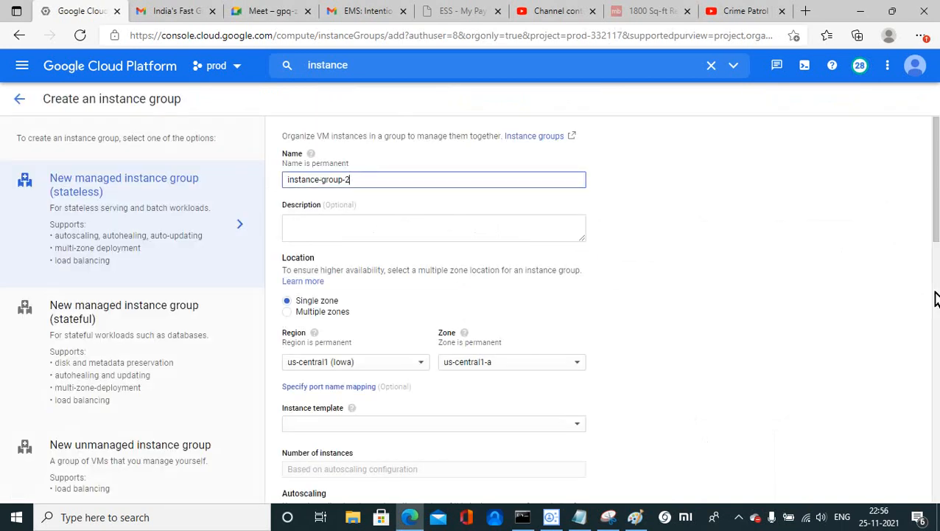
left_click(422, 369)
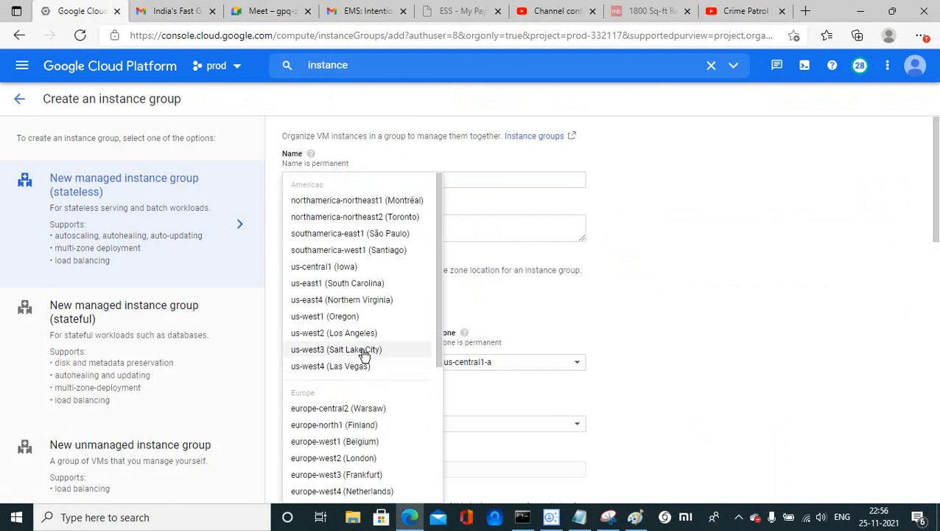
left_click(518, 372)
left_click(498, 384)
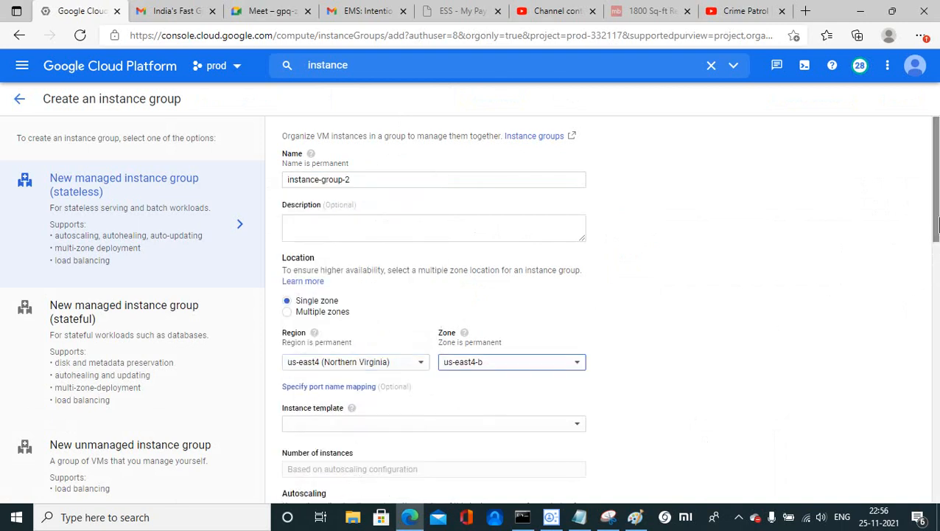
left_click_drag(937, 217, 920, 141)
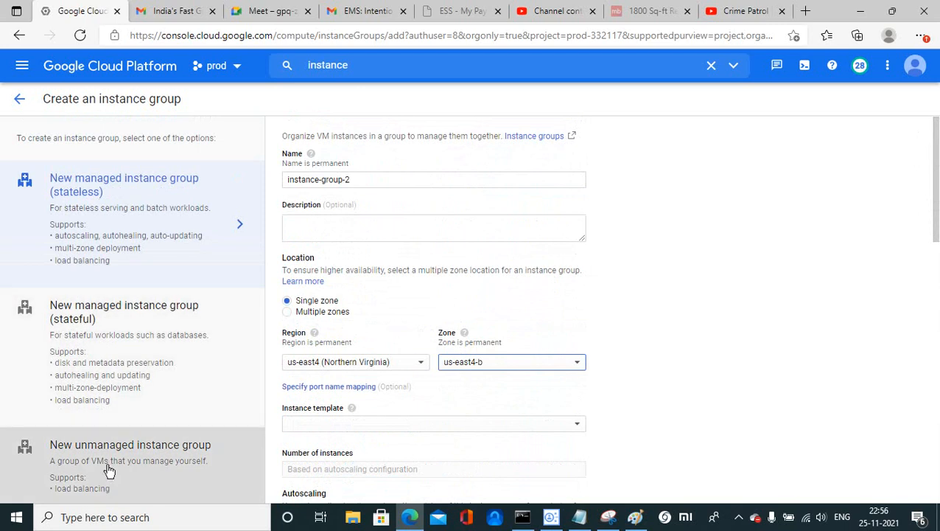
left_click(109, 469)
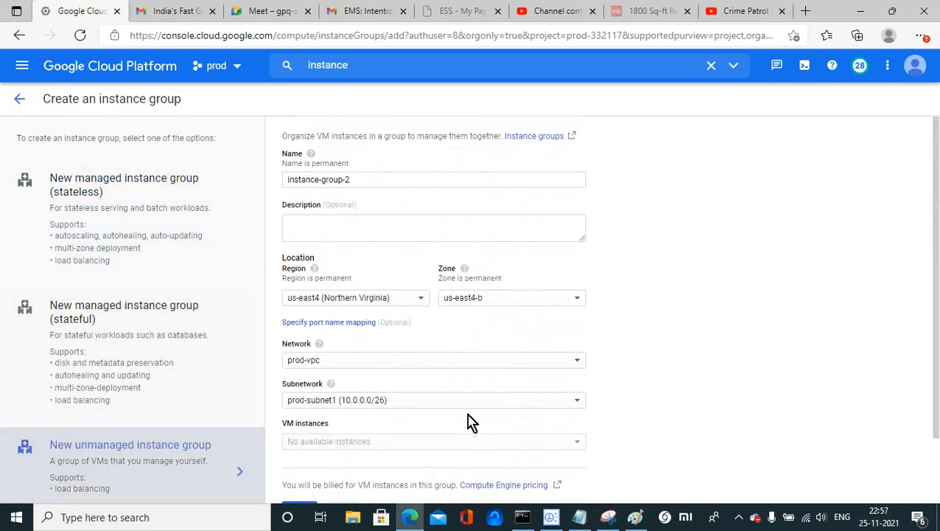
Check which VM instances can be added in zone us-east4-a, and return the group's zone to us-east4-b.
right_click(423, 445)
left_click(389, 455)
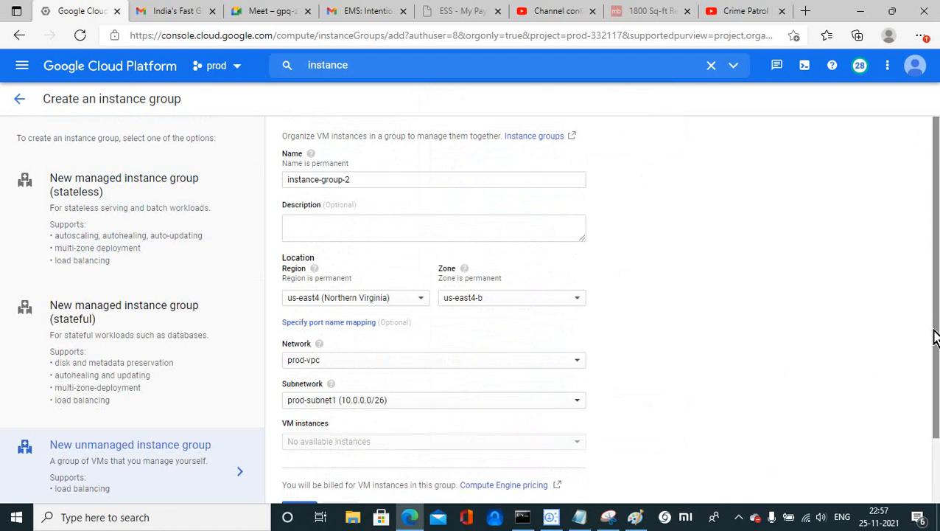
left_click_drag(933, 336, 933, 355)
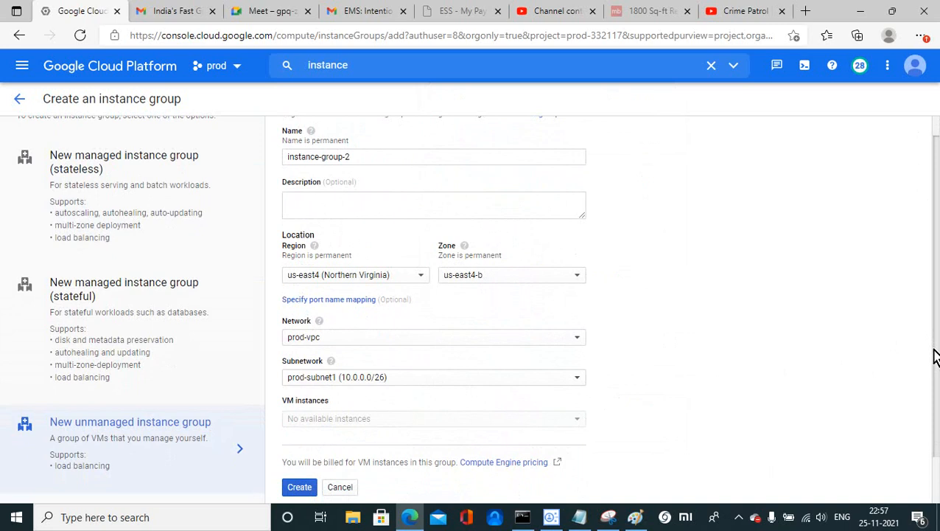
left_click(577, 279)
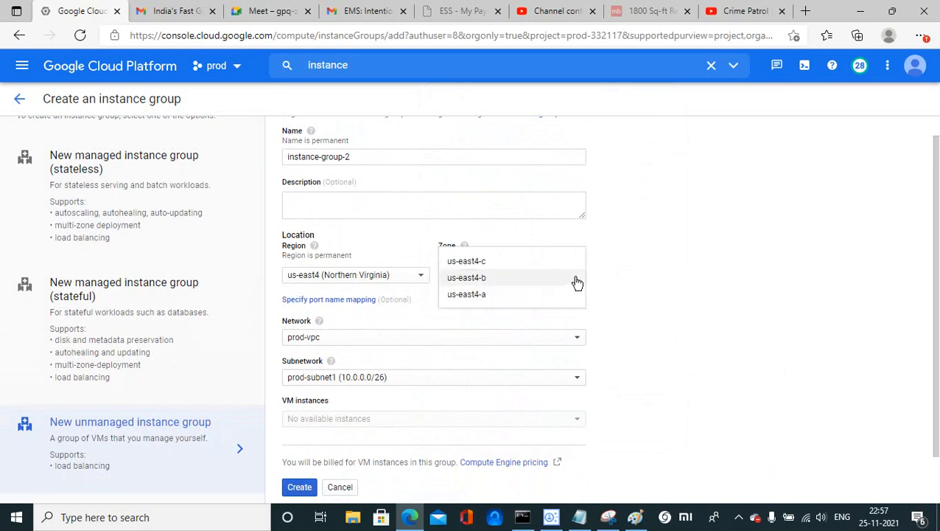
left_click(487, 293)
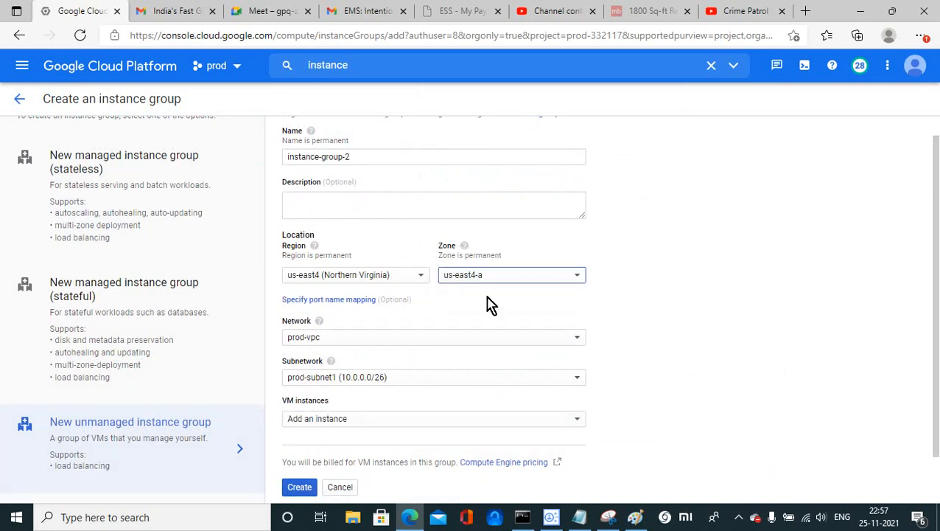
left_click(407, 427)
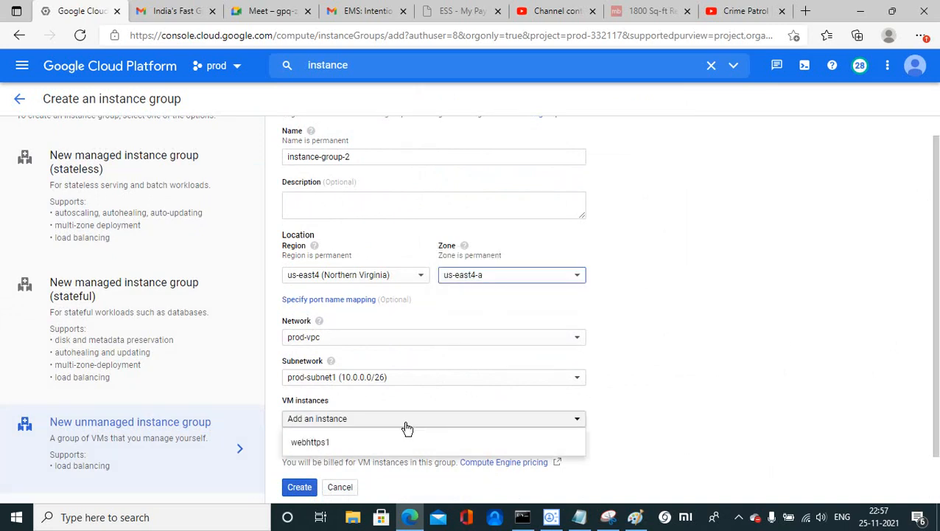
left_click(520, 279)
left_click(493, 263)
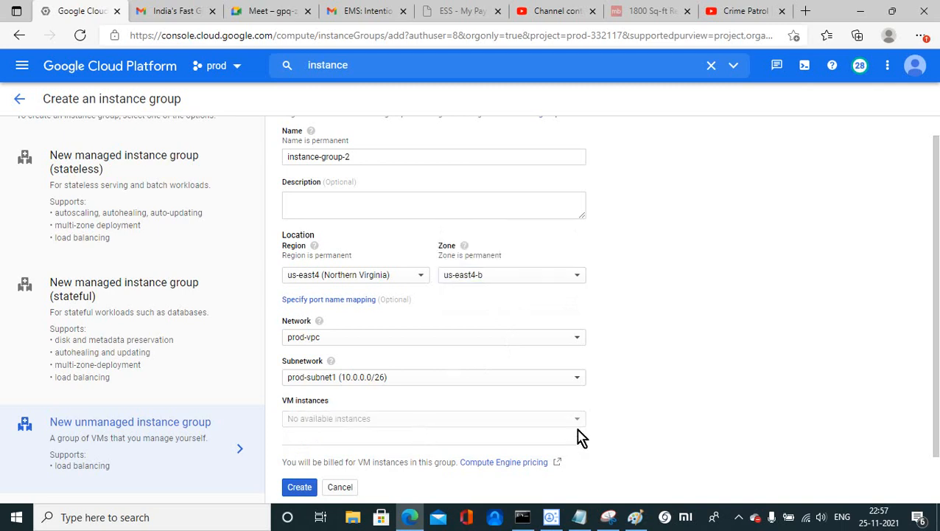
Set the subnetwork of the second instance group to prod-subnet2 (10.0.0.64/26).
scroll(351, 378, "down", 1)
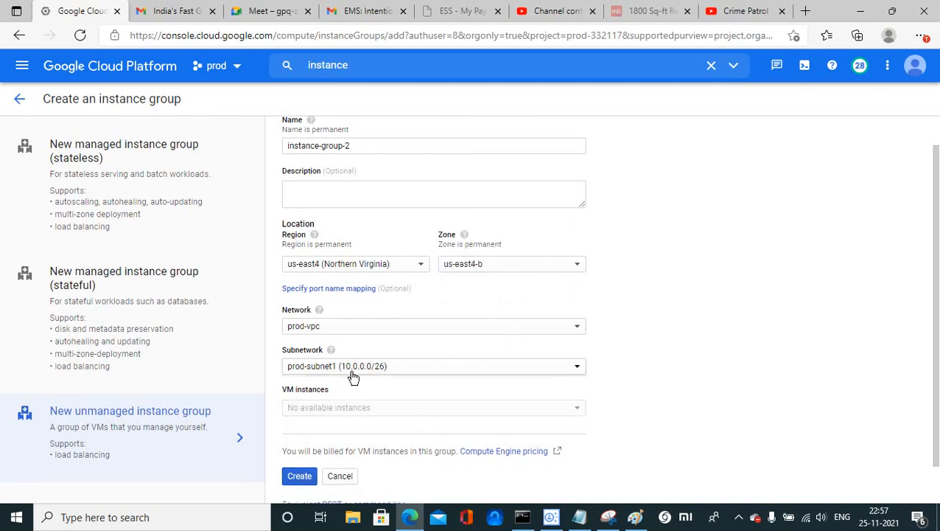
left_click(510, 369)
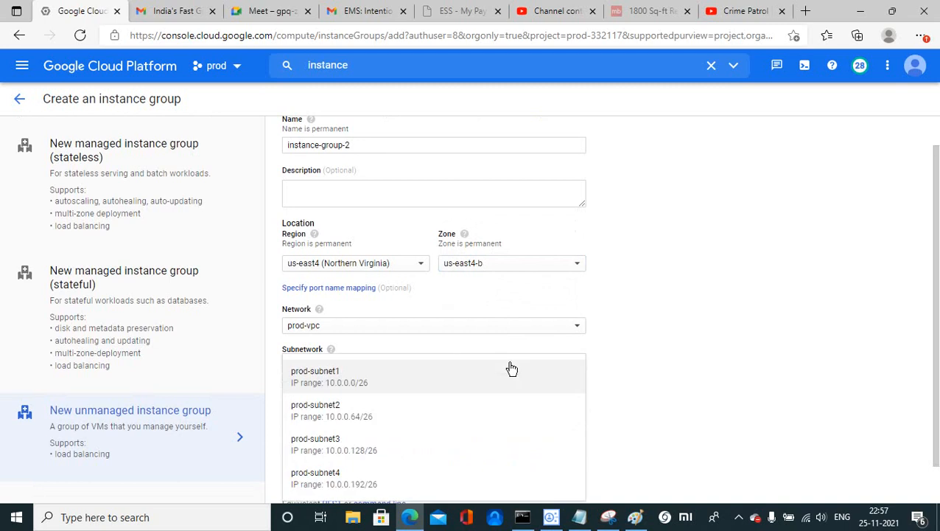
left_click(367, 420)
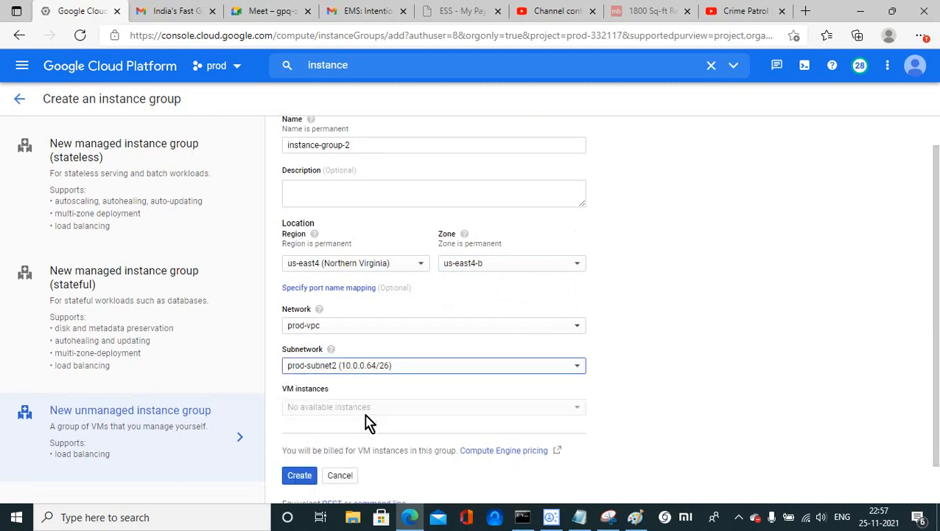
Set the subnetwork of the second instance group to prod-subnet1 (10.0.0.0/26).
left_click(413, 369)
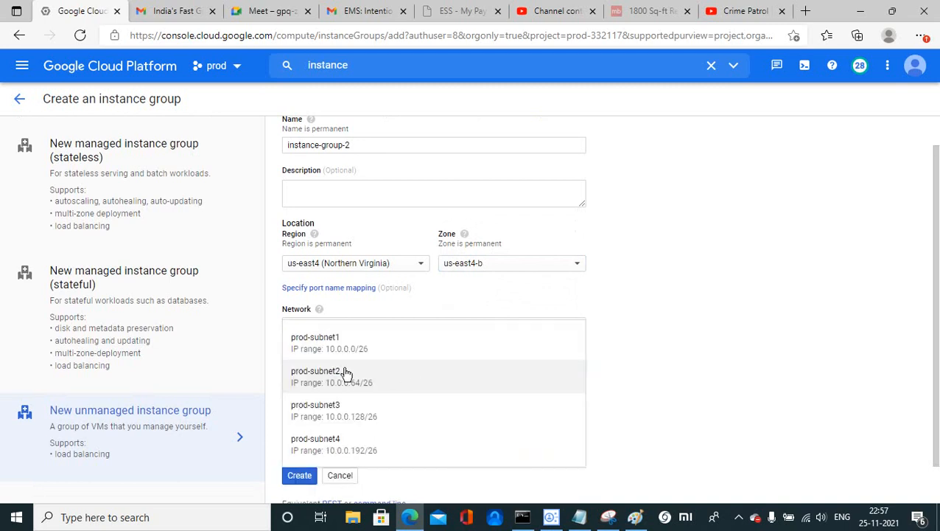
left_click(340, 347)
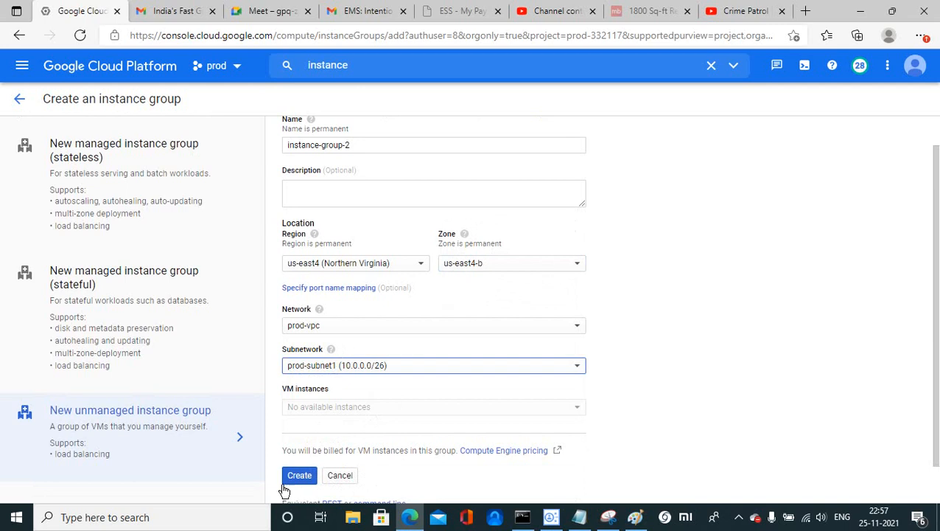
Duplicate the browser tab that holds the instance group creation form.
right_click(105, 15)
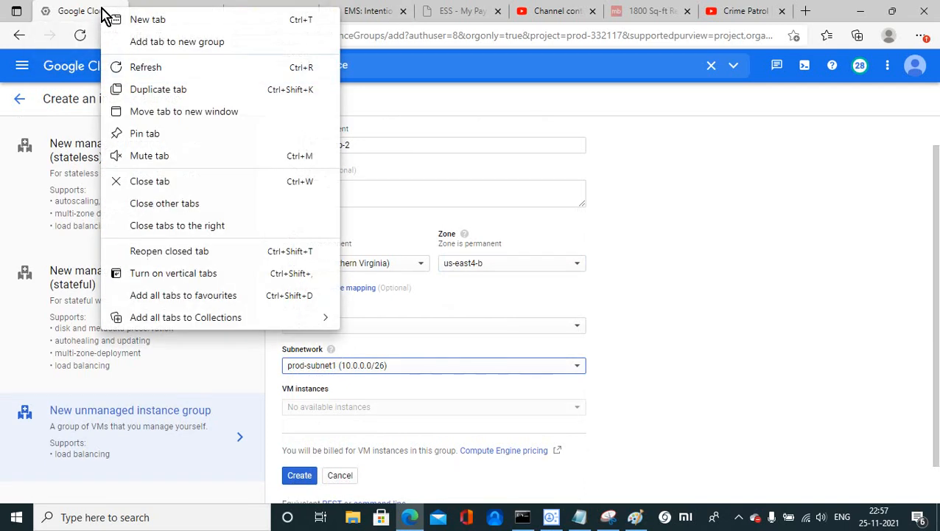
left_click(145, 90)
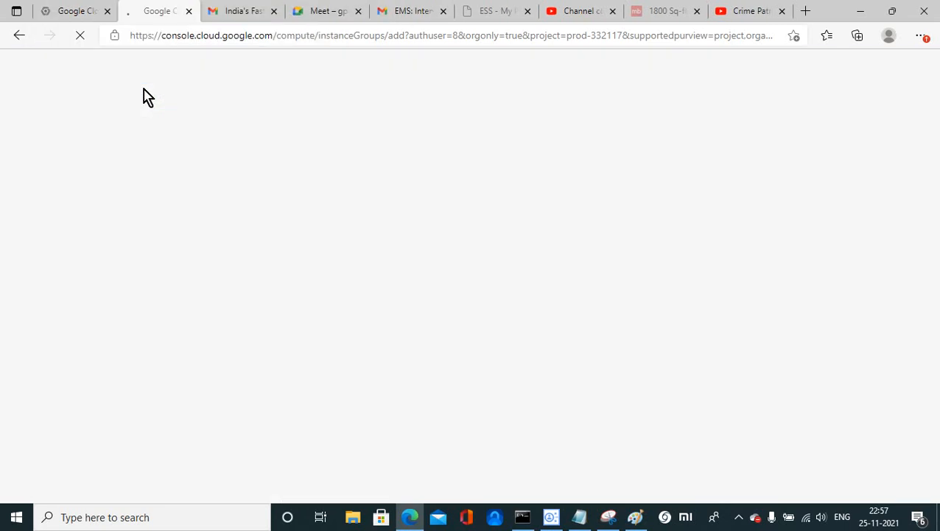
left_click(740, 518)
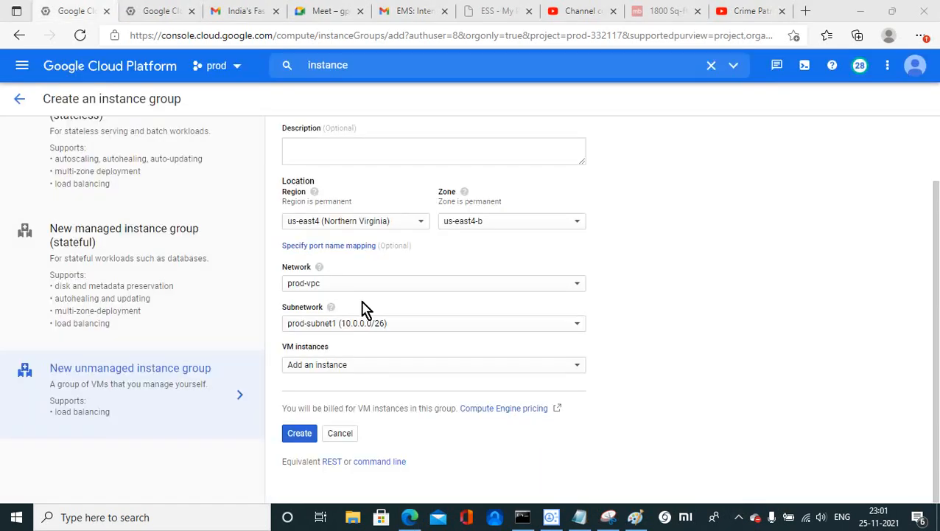
Add the webhttps2 VM to the second unmanaged instance group and create the group.
left_click(376, 367)
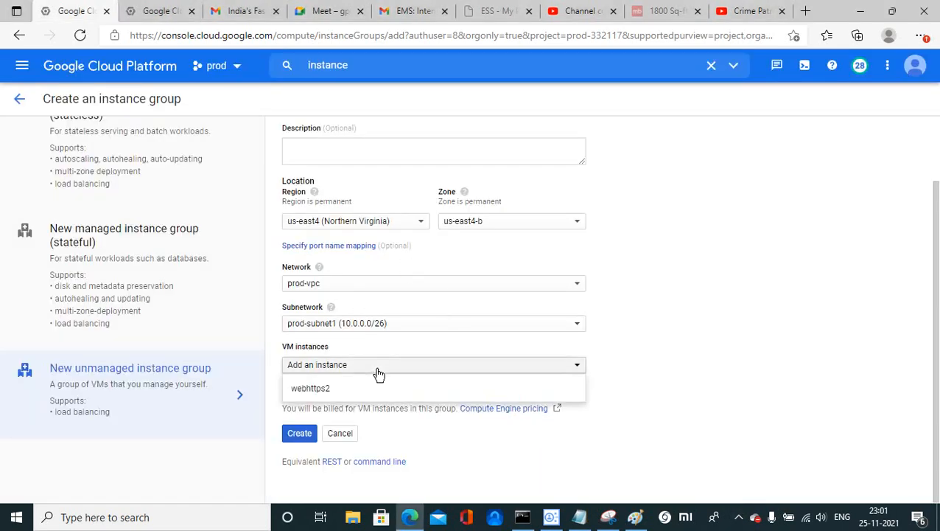
left_click(325, 396)
left_click(299, 457)
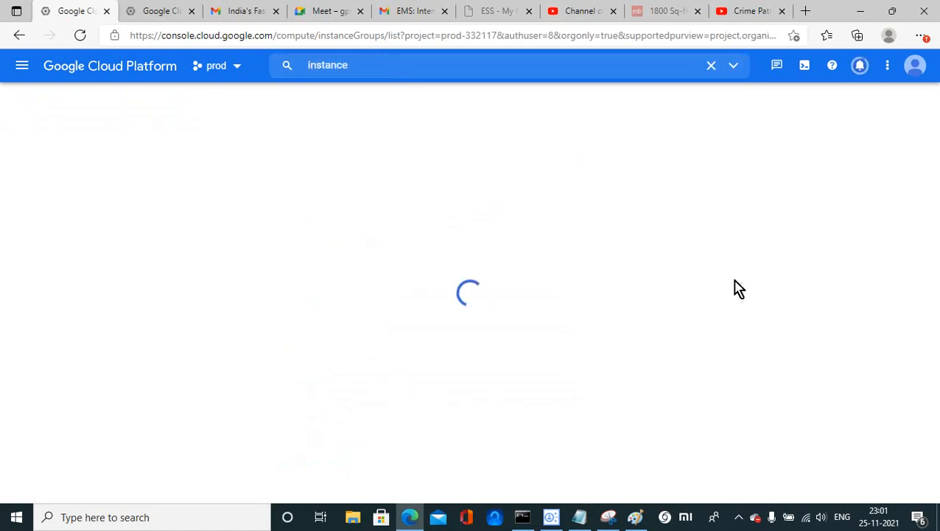
Search the console for health and open the Compute Engine Health checks page.
left_click_drag(353, 63, 304, 70)
left_click(358, 66)
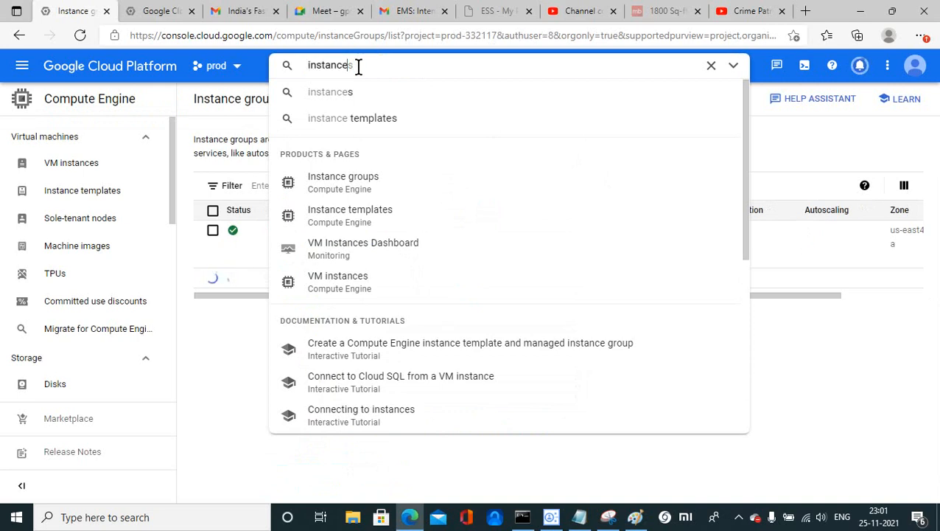
left_click_drag(358, 65, 303, 70)
key("BackSpace")
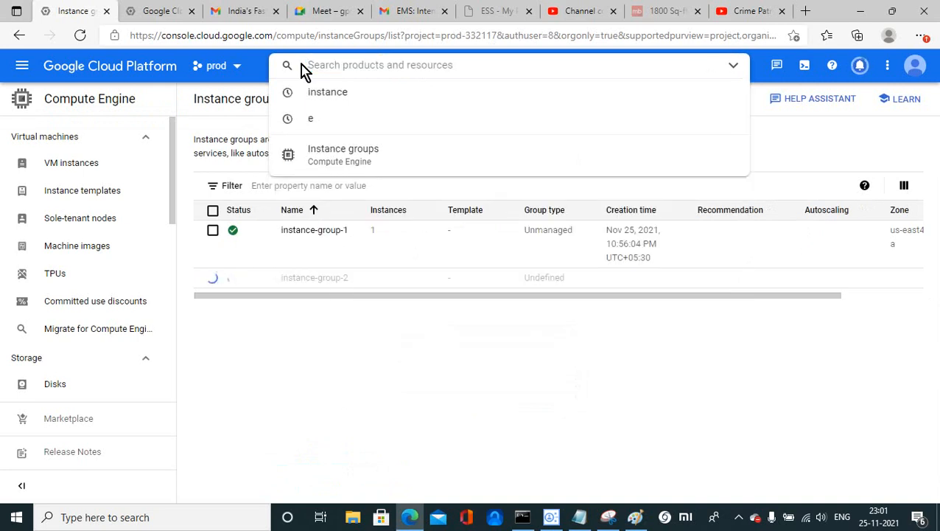
type("heal")
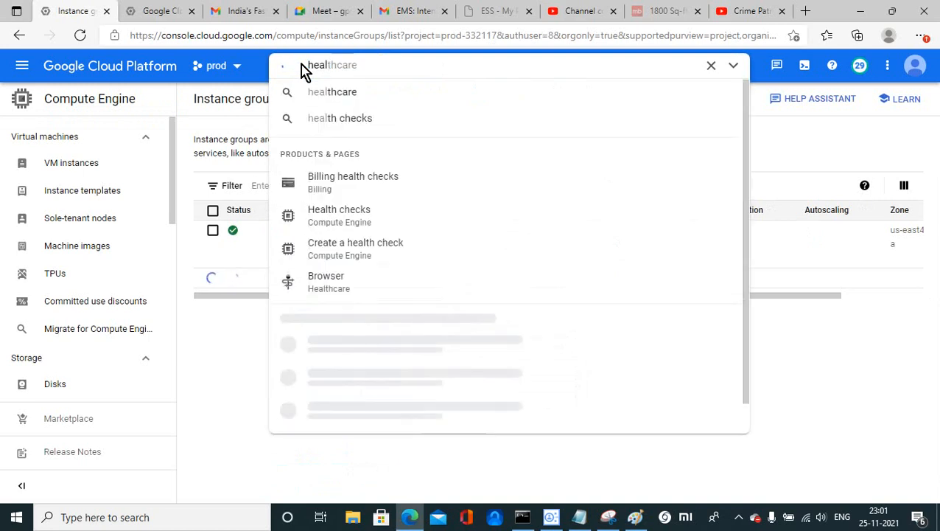
type("th")
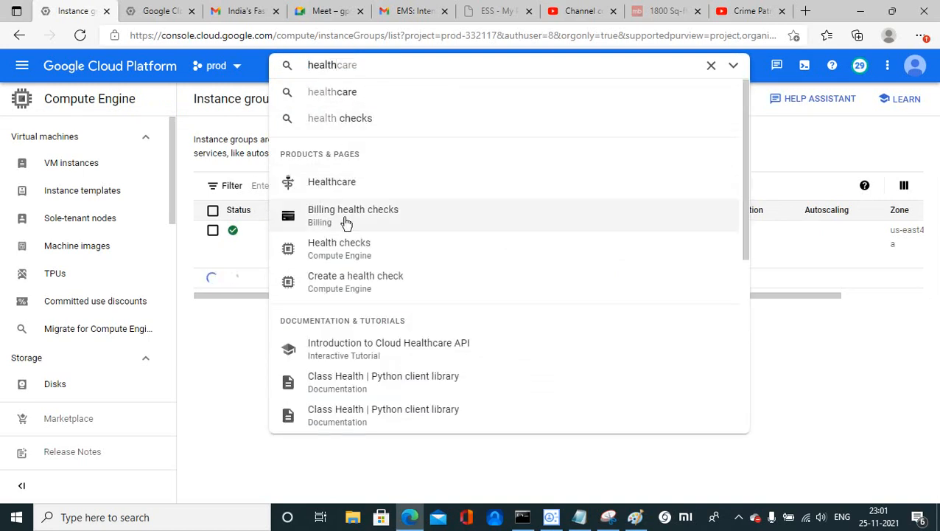
left_click(345, 263)
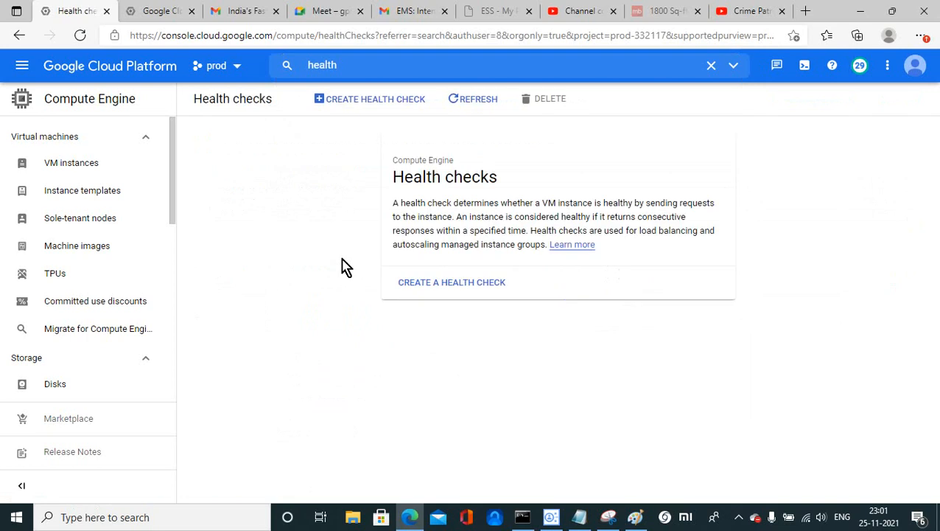
Start a health check named https-hc01 with regional scope in us-east4 (Northern Virginia).
left_click(453, 288)
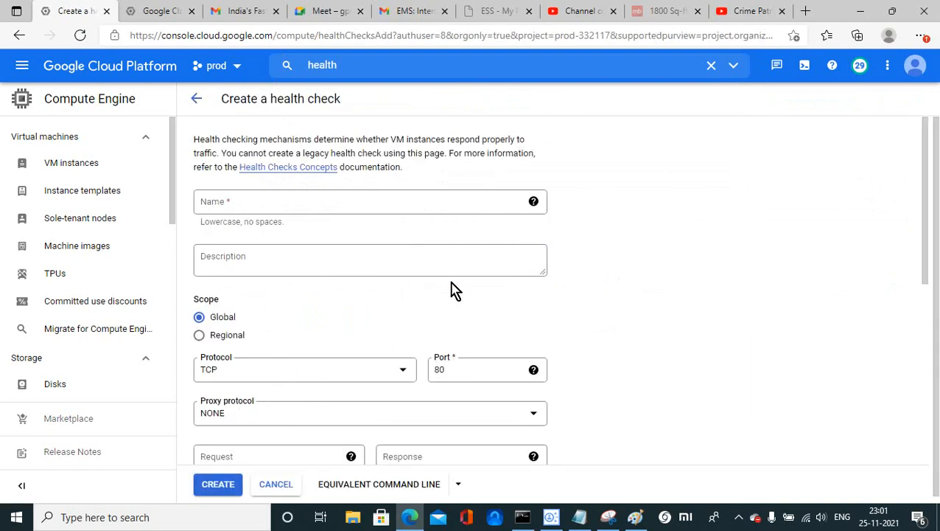
left_click(210, 204)
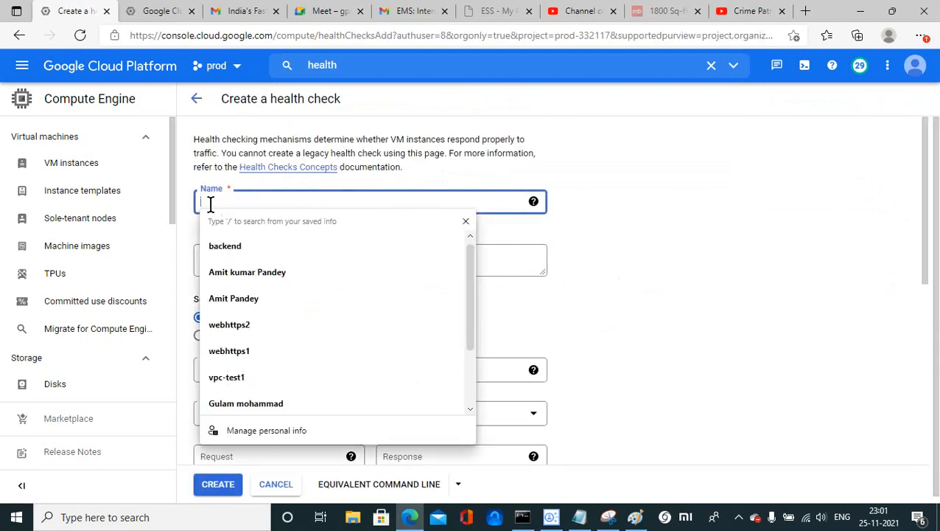
type("https-hc01")
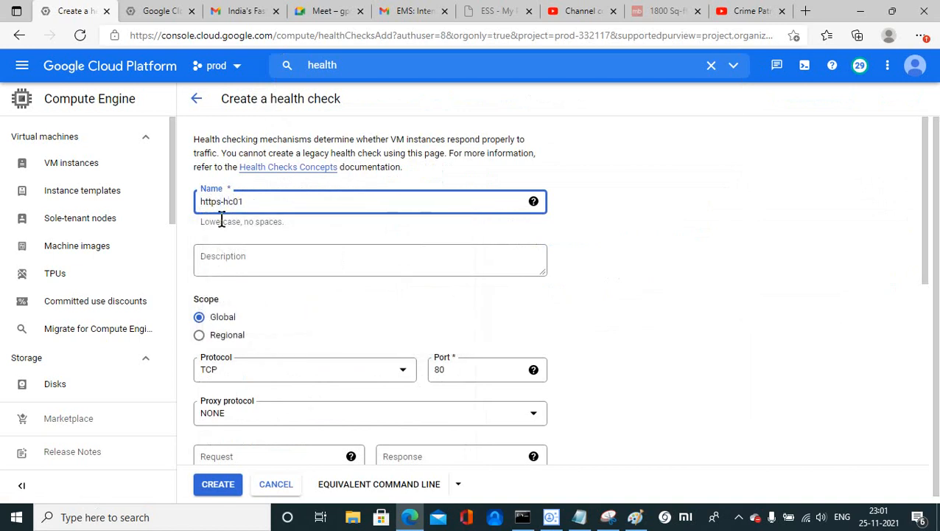
left_click(200, 335)
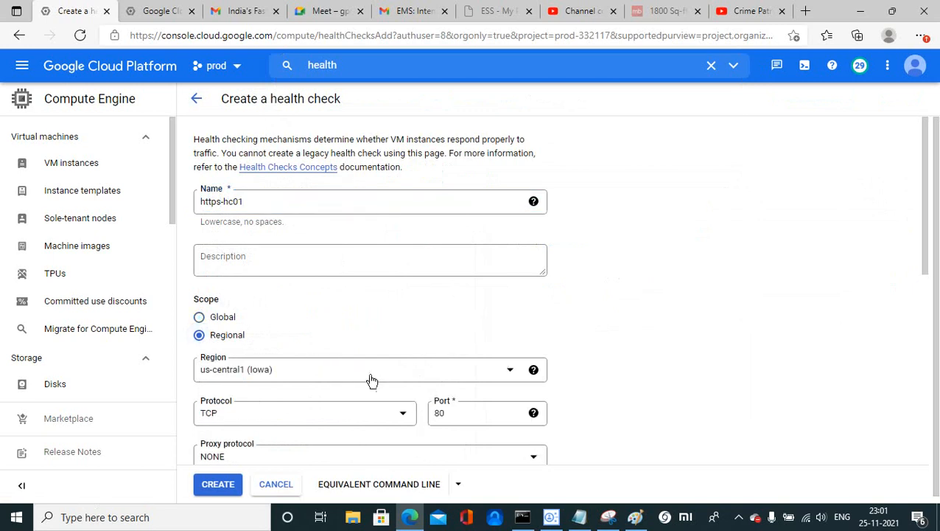
left_click(514, 379)
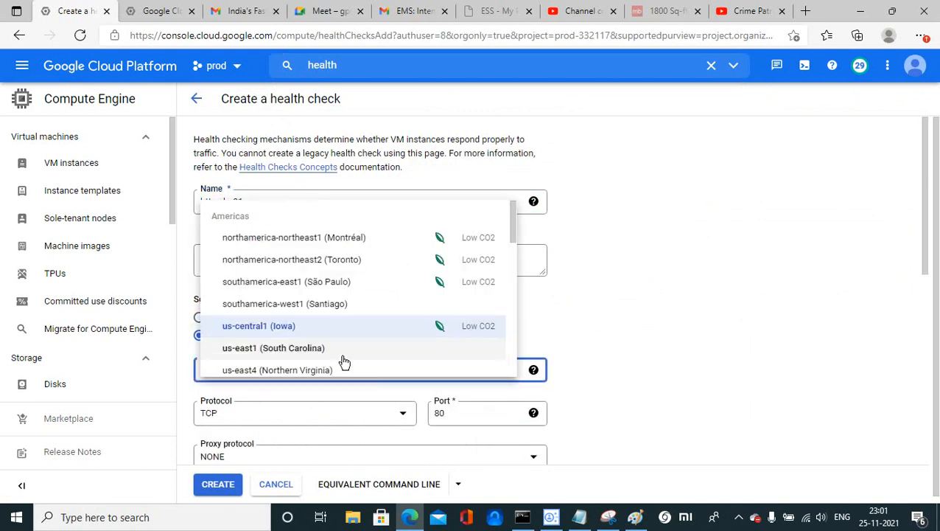
left_click(294, 376)
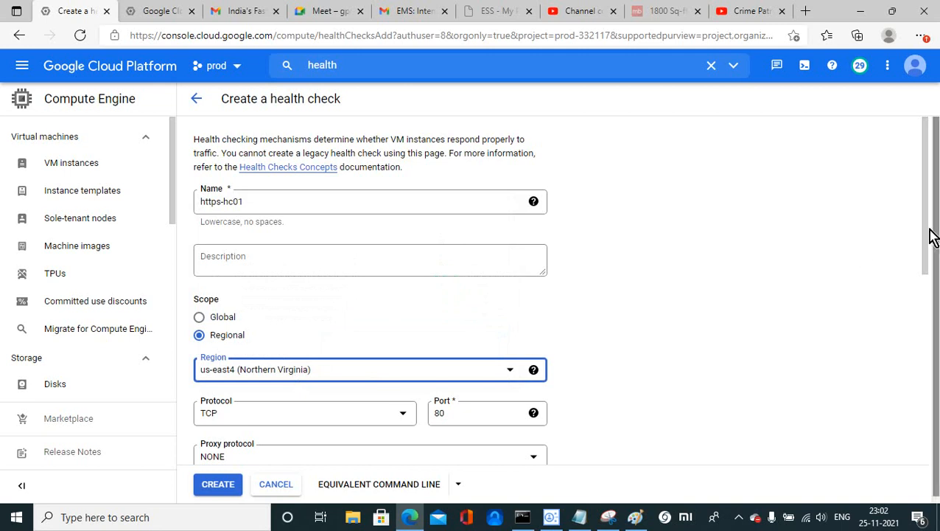
Keep the health check's logs off and create the health check with the default health criteria.
mouse_move(932, 238)
left_mouse_down()
mouse_move(928, 395)
mouse_move(916, 321)
left_mouse_up()
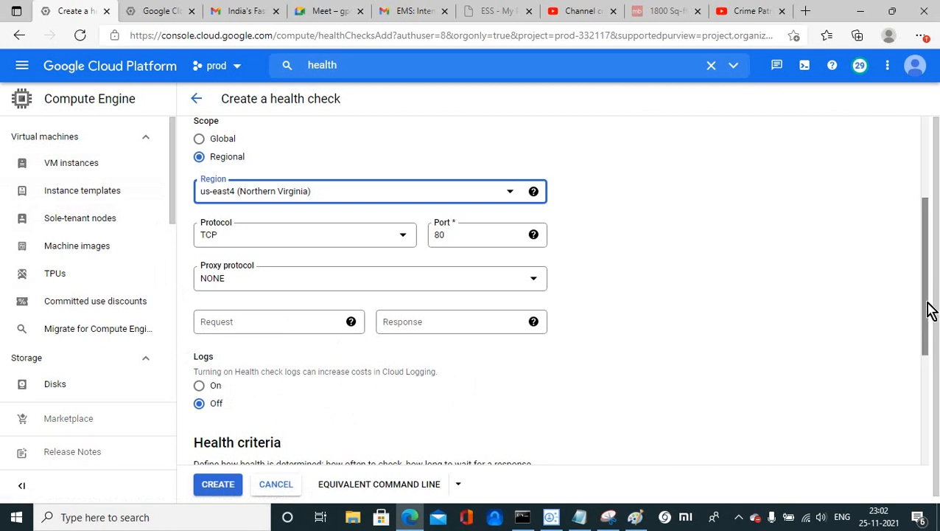
left_click(200, 386)
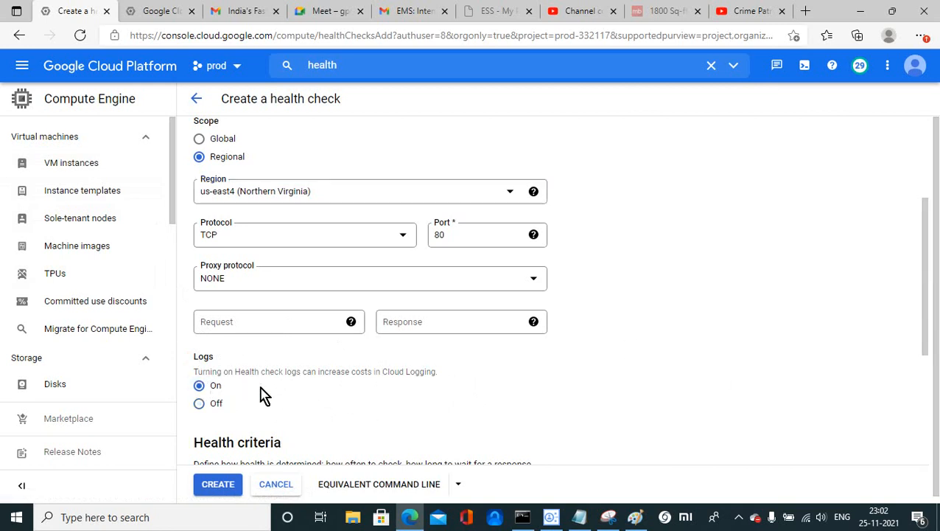
left_click(200, 405)
left_click_drag(930, 342, 928, 464)
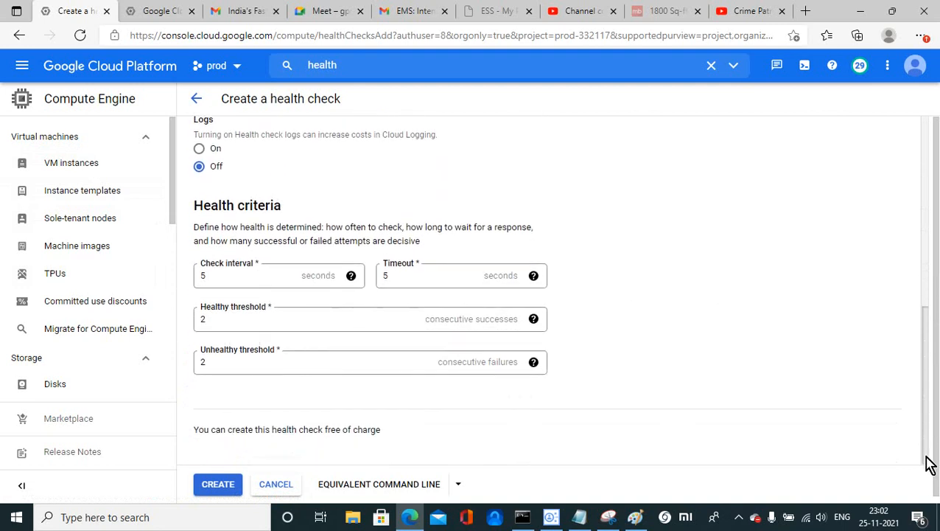
left_click(218, 485)
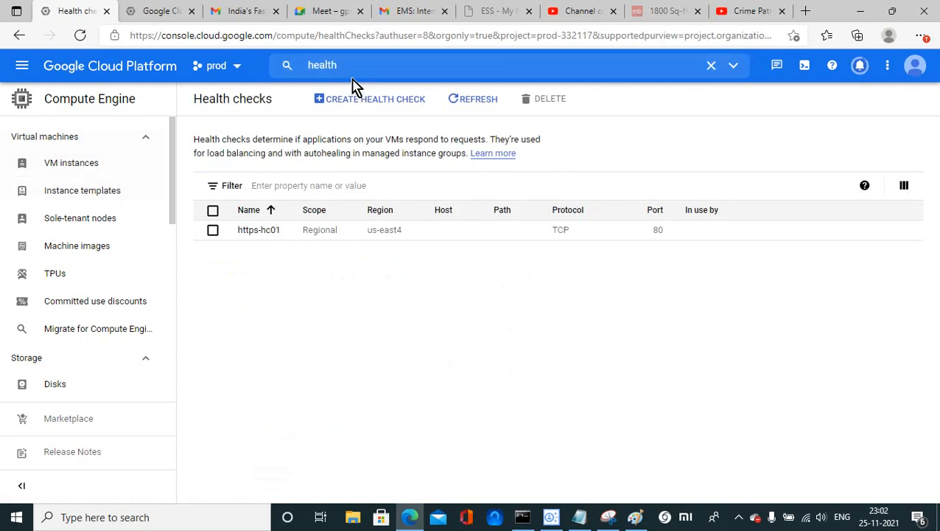
Search the console for load balancing and start configuring a new HTTP(S) load balancer.
left_click_drag(350, 67, 274, 58)
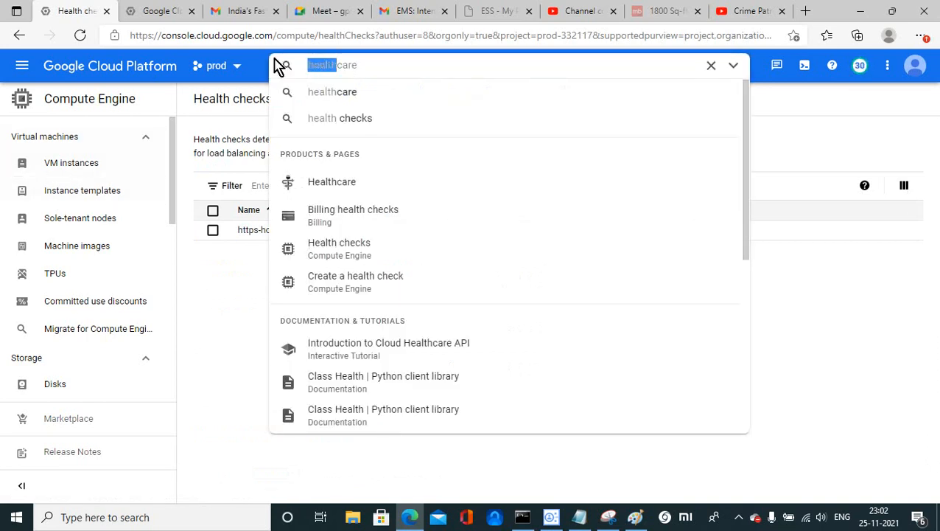
type("load")
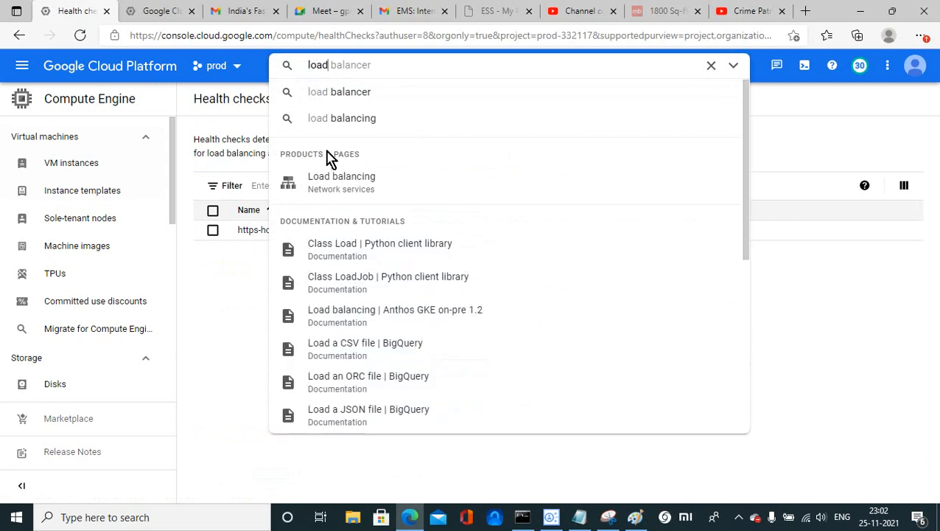
left_click(338, 182)
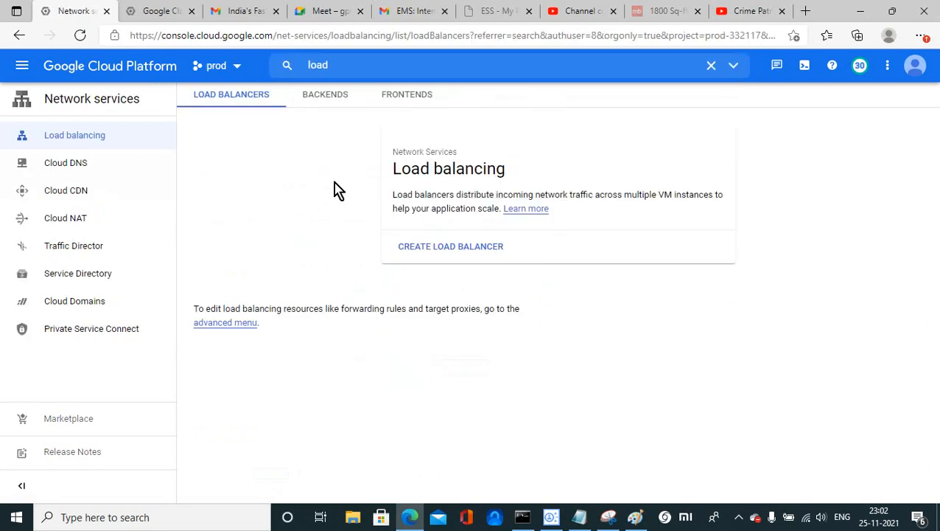
left_click(447, 247)
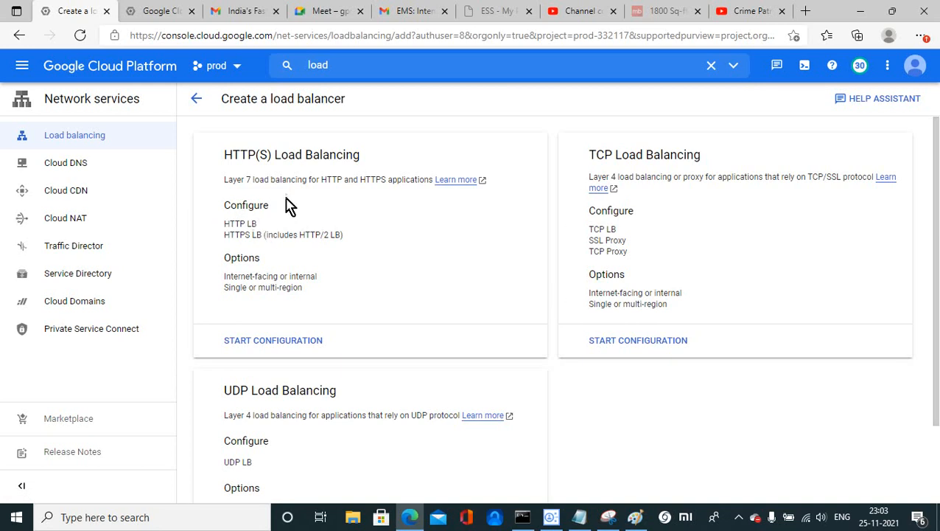
left_click(273, 342)
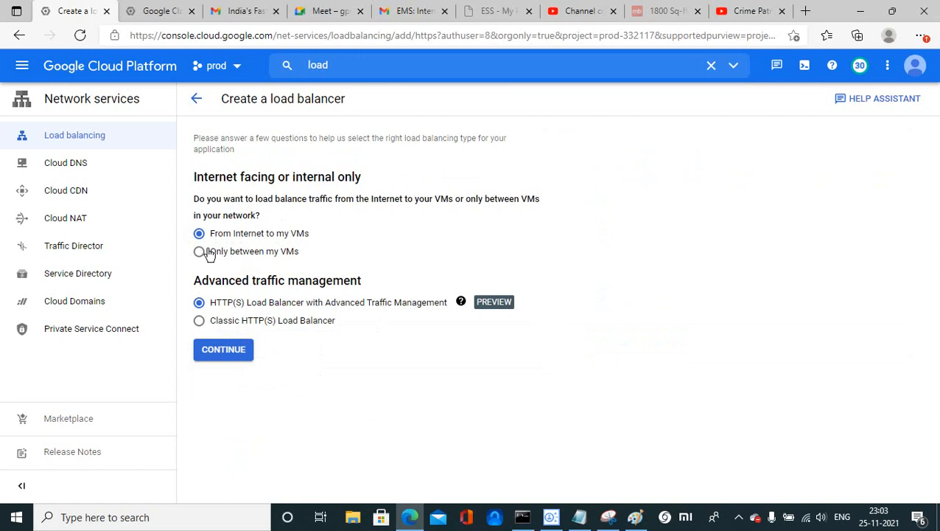
Switch to the Paint diagram, draw green lines from the external load balancer to web1 and web2, and undo them.
left_click(634, 519)
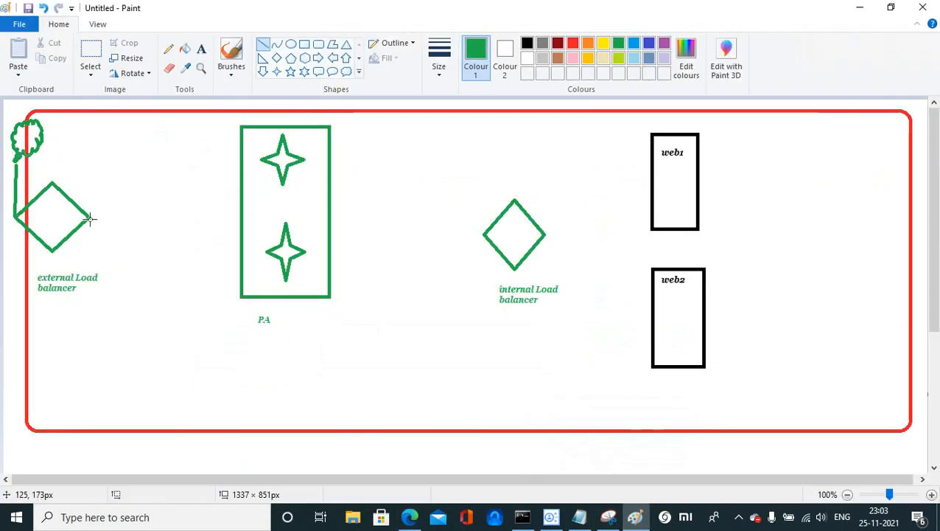
mouse_move(94, 218)
left_mouse_down()
mouse_move(539, 384)
mouse_move(652, 362)
left_mouse_up()
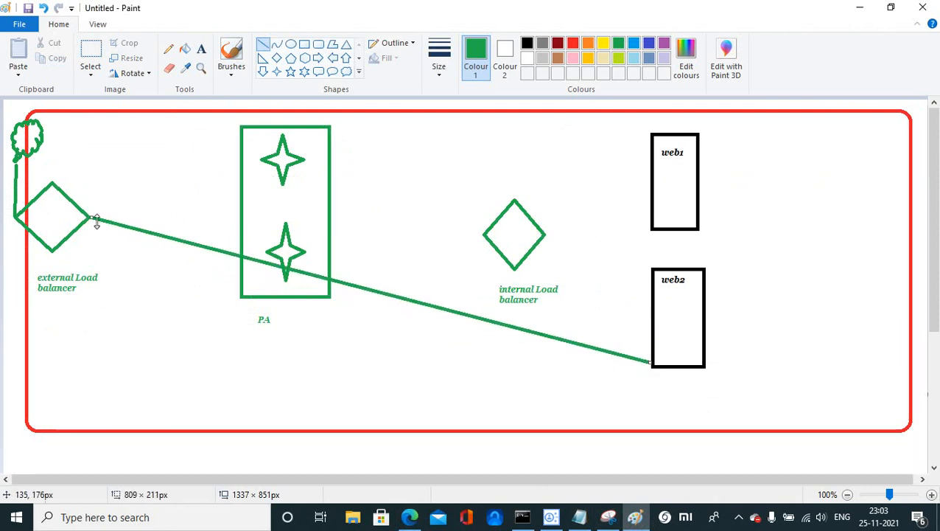
mouse_move(89, 217)
left_mouse_down()
mouse_move(675, 163)
mouse_move(655, 133)
left_mouse_up()
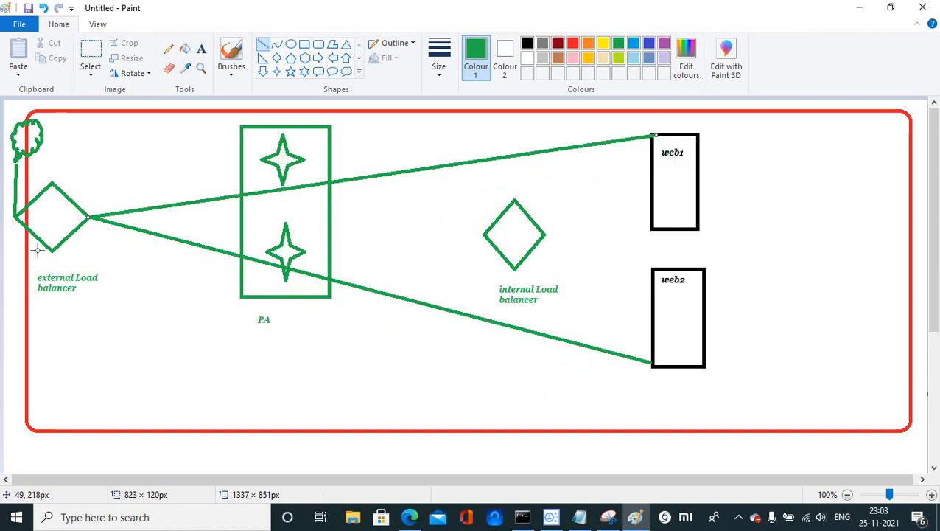
key("ctrl+z")
key("ctrl+z")
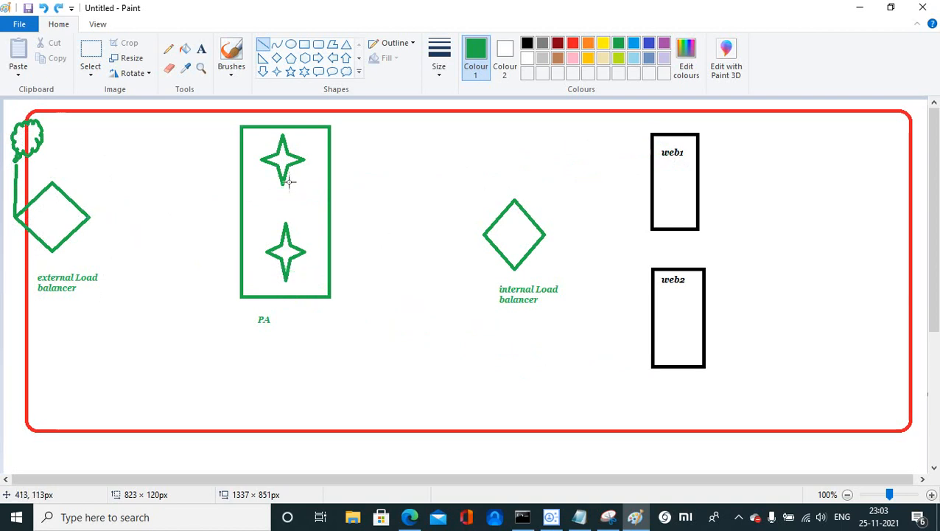
Draw green lines from the PA box to the internal load balancer and from it to web1 and web2, and undo them.
left_click_drag(330, 197, 484, 234)
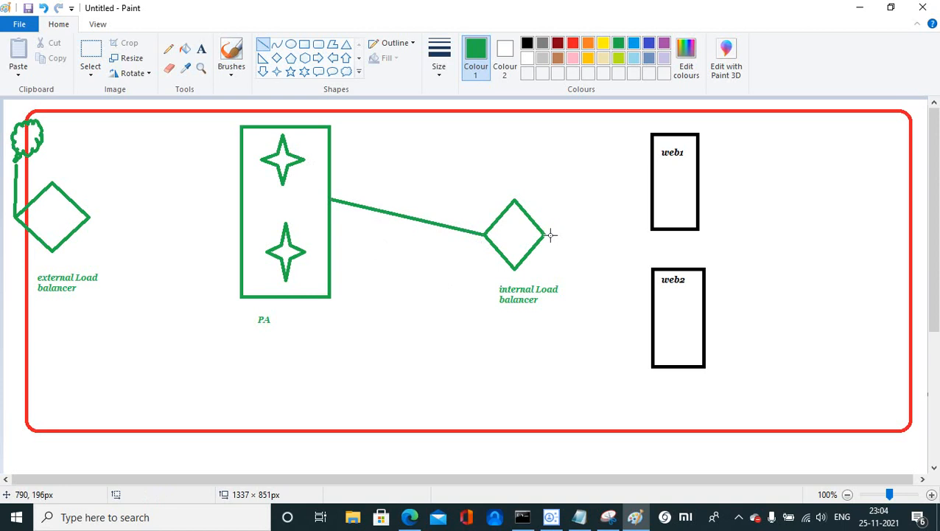
left_click_drag(548, 234, 651, 136)
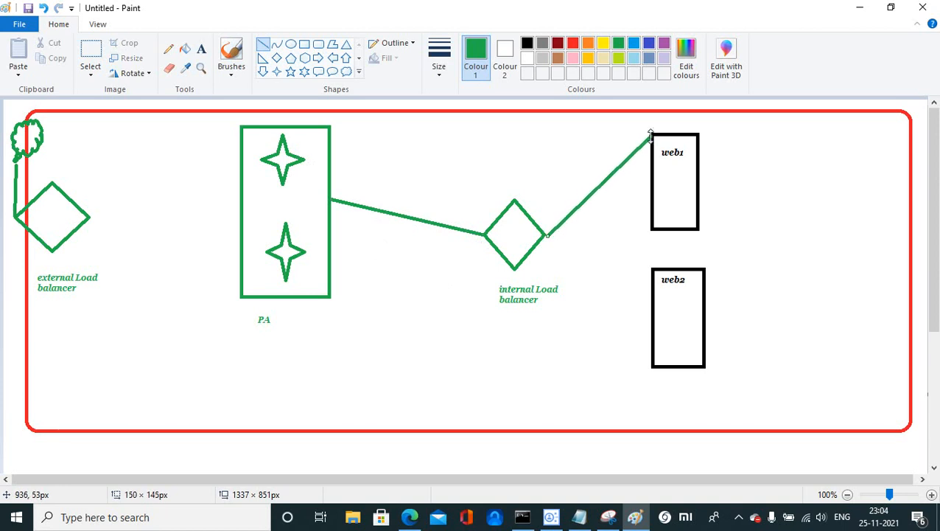
left_click(565, 331)
mouse_move(544, 235)
left_mouse_down()
mouse_move(619, 327)
mouse_move(652, 329)
left_mouse_up()
left_click(565, 387)
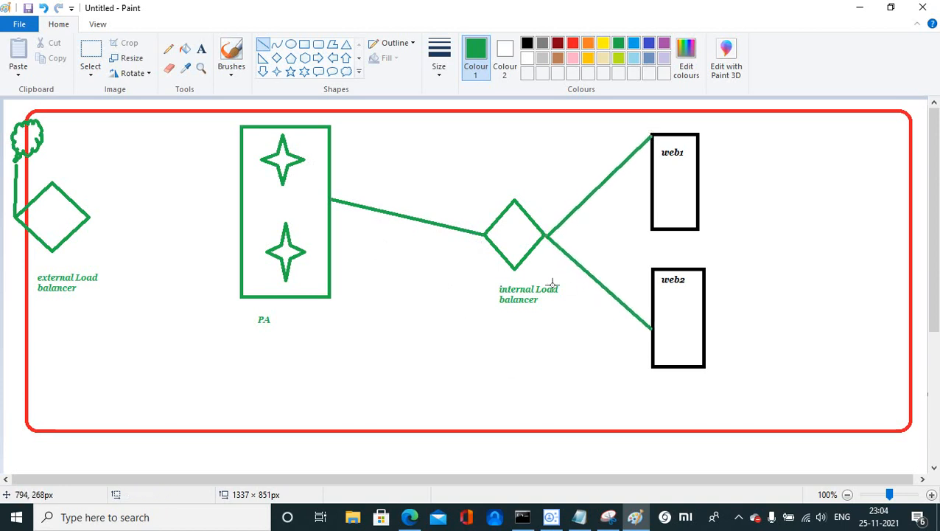
key("ctrl+z")
key("ctrl+z")
key("ctrl+z")
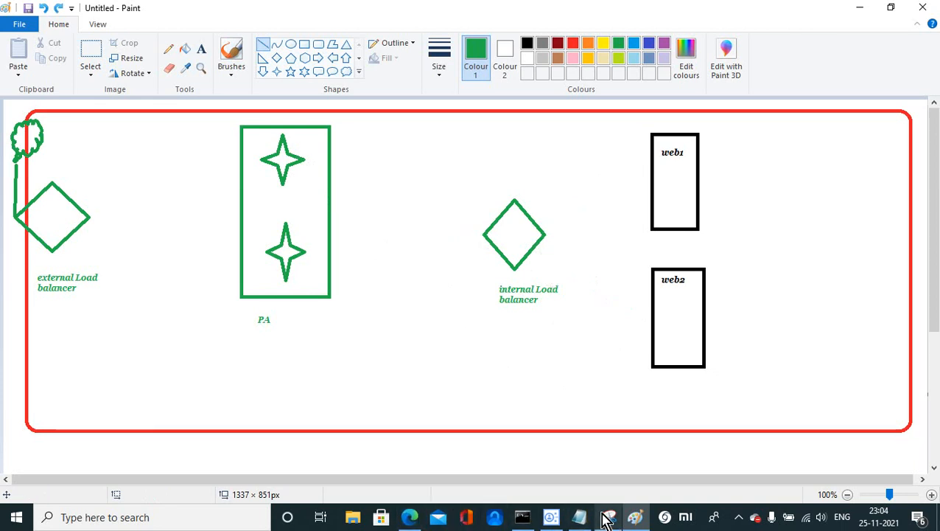
Switch back to the Google Cloud console and continue with a load balancer only between VMs, briefly consulting the Paint diagram.
left_click(413, 518)
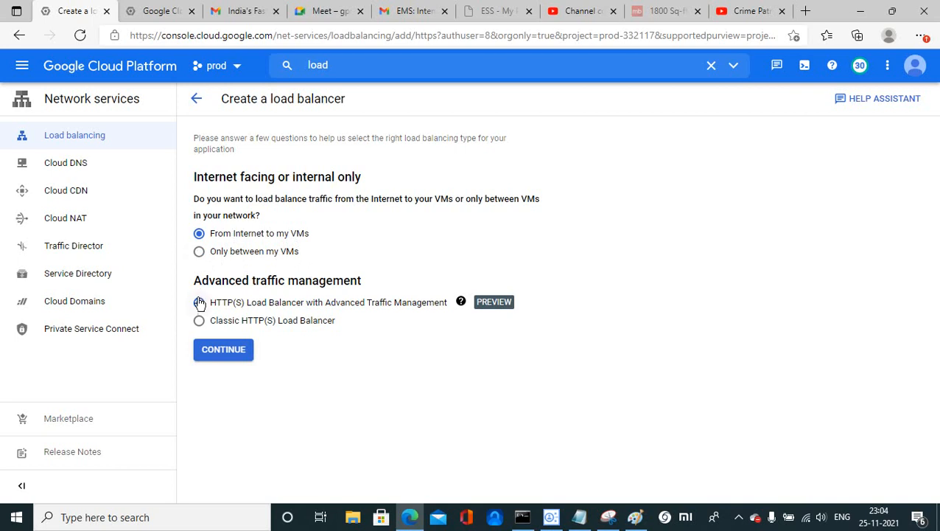
left_click(199, 252)
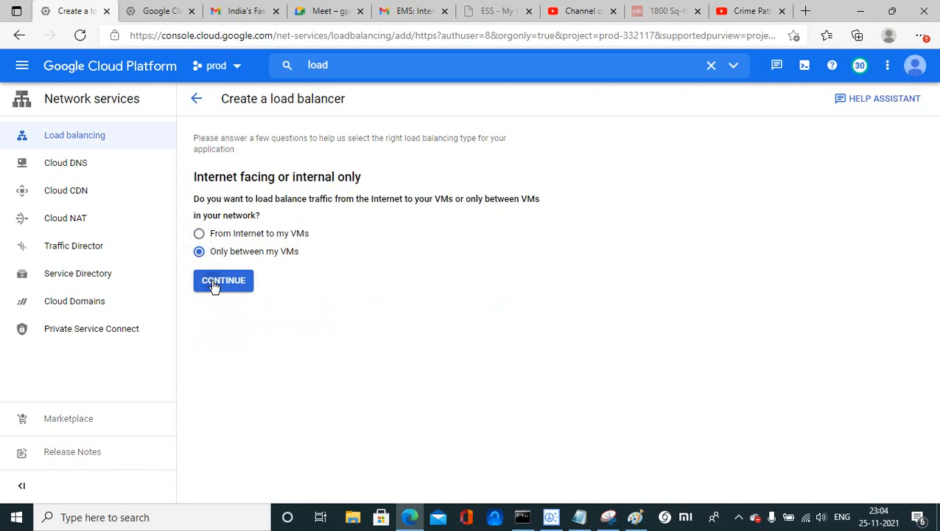
left_click(214, 286)
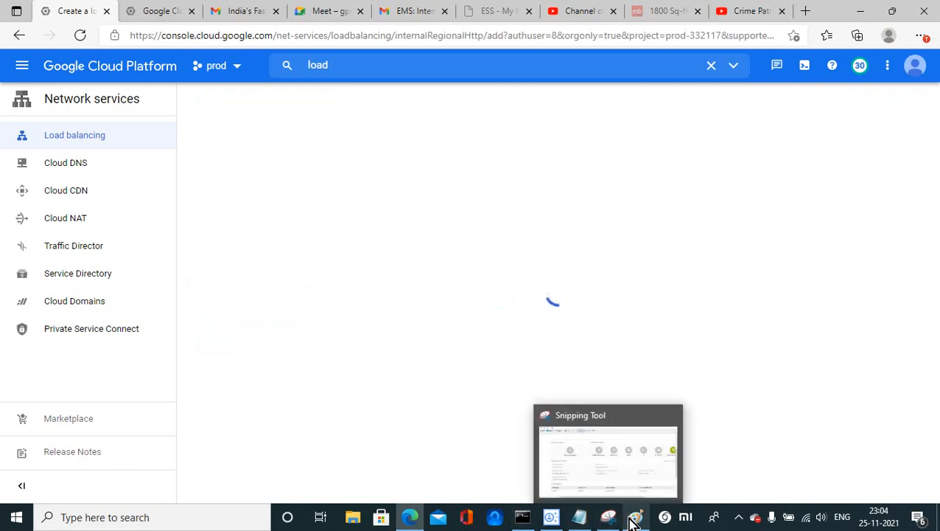
left_click(606, 474)
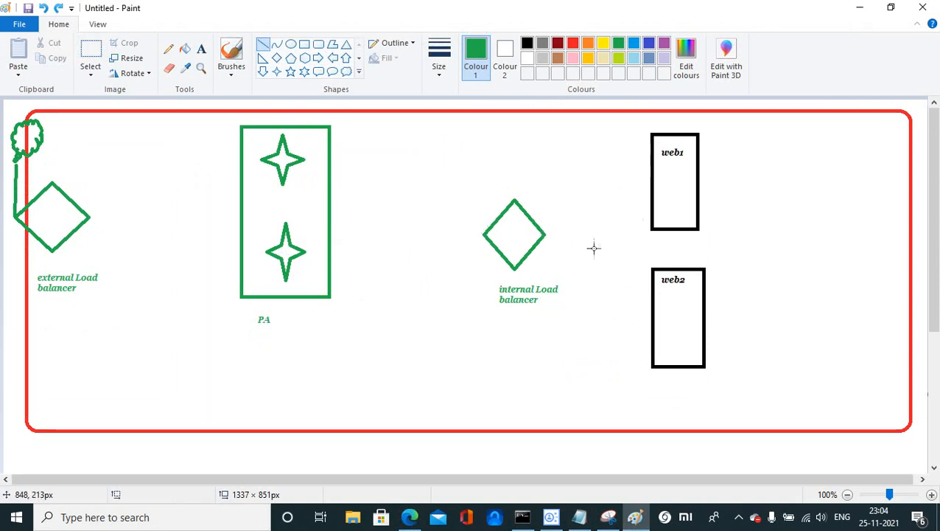
left_click(859, 8)
Name the load balancer internal-https-lb and assign it to region us-east4 and network prod-vpc.
left_click(232, 159)
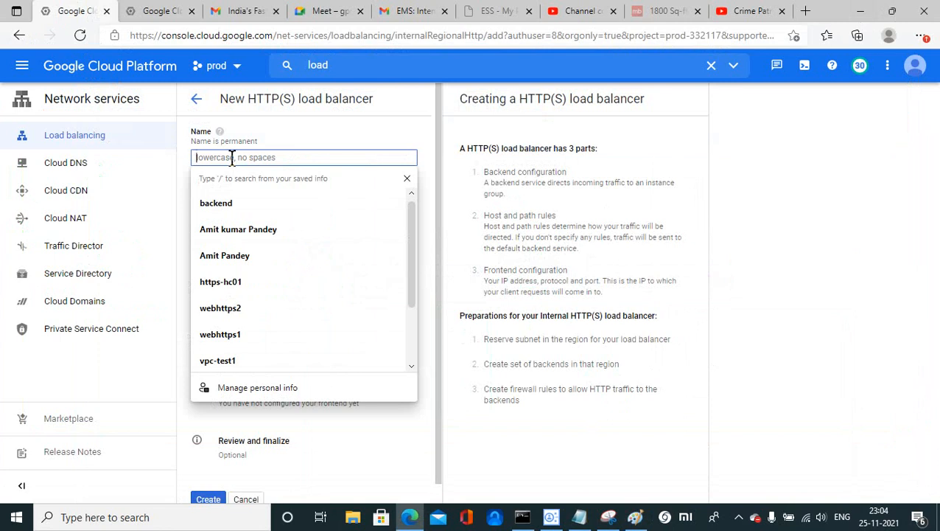
type("internal")
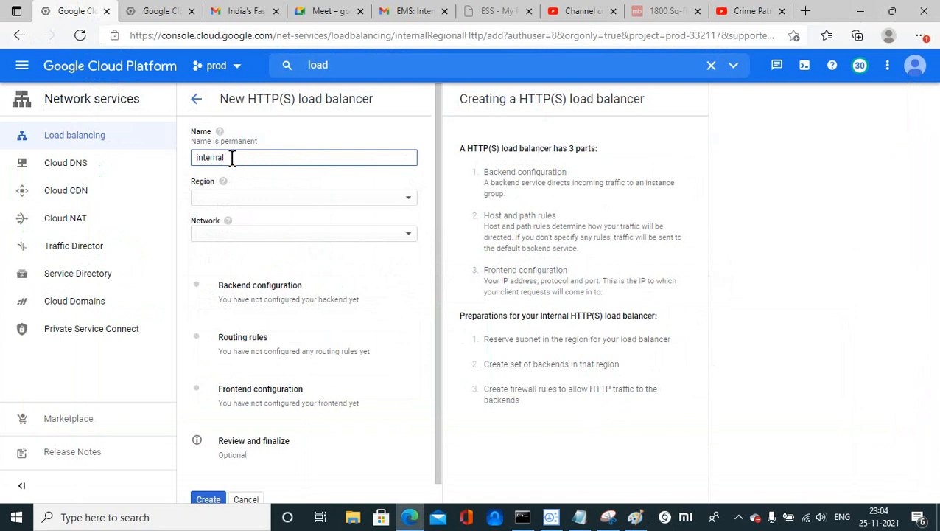
type(" -https-")
left_click(327, 201)
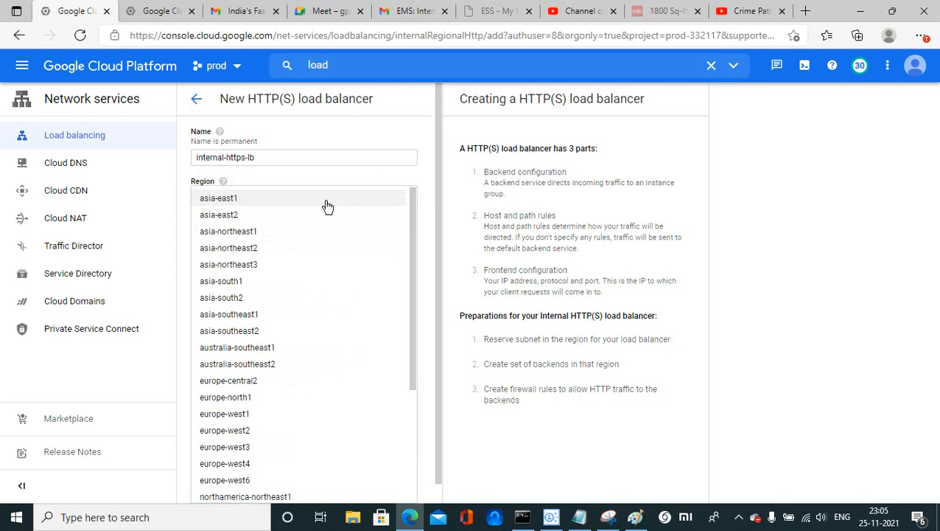
left_click_drag(411, 287, 411, 420)
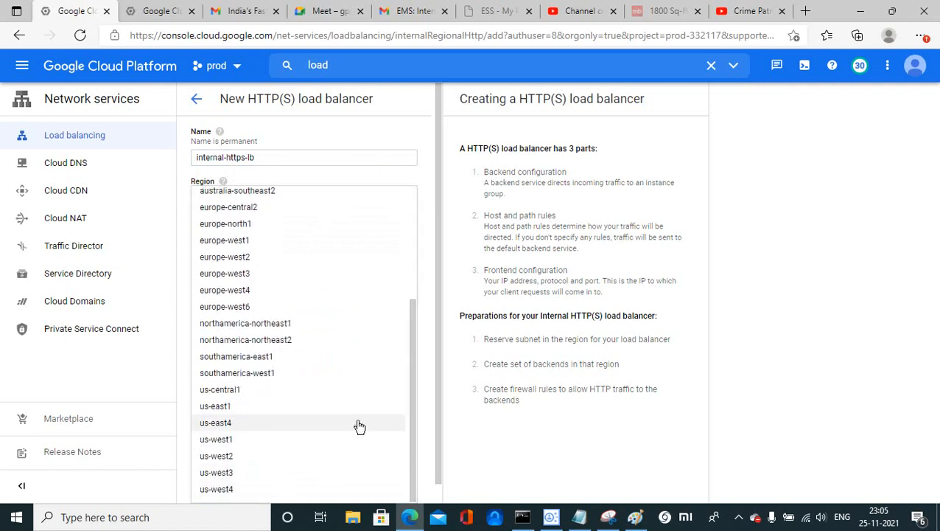
left_click(219, 426)
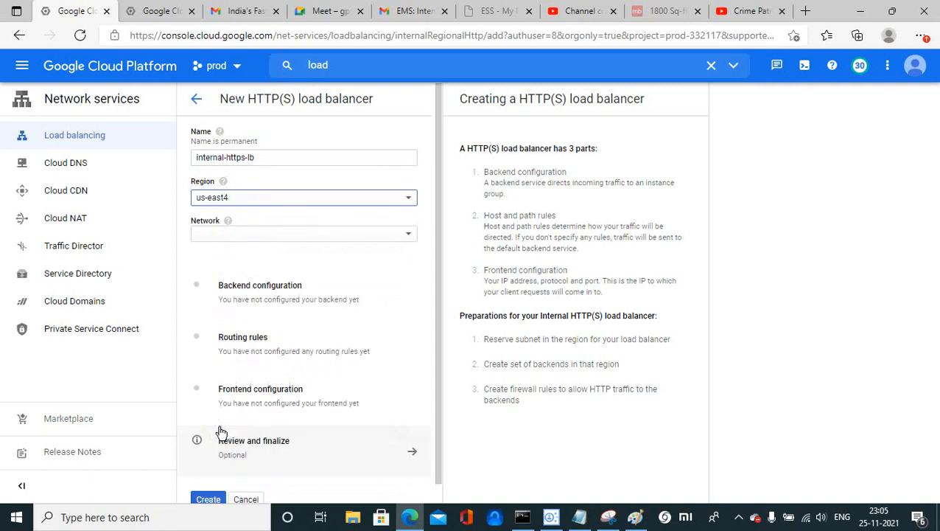
left_click(265, 231)
left_click(229, 285)
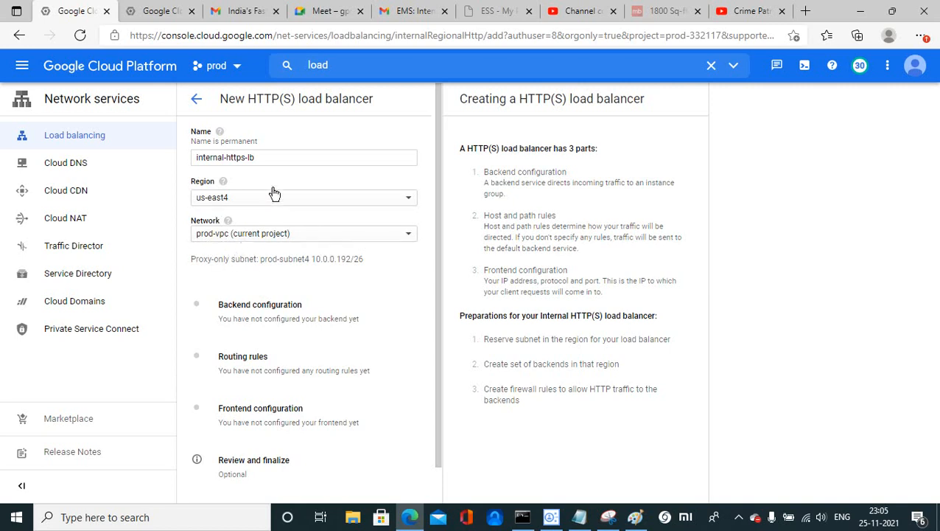
Start a new backend service in the load balancer's backend configuration and name it backend-https.
left_click(243, 318)
left_click(562, 203)
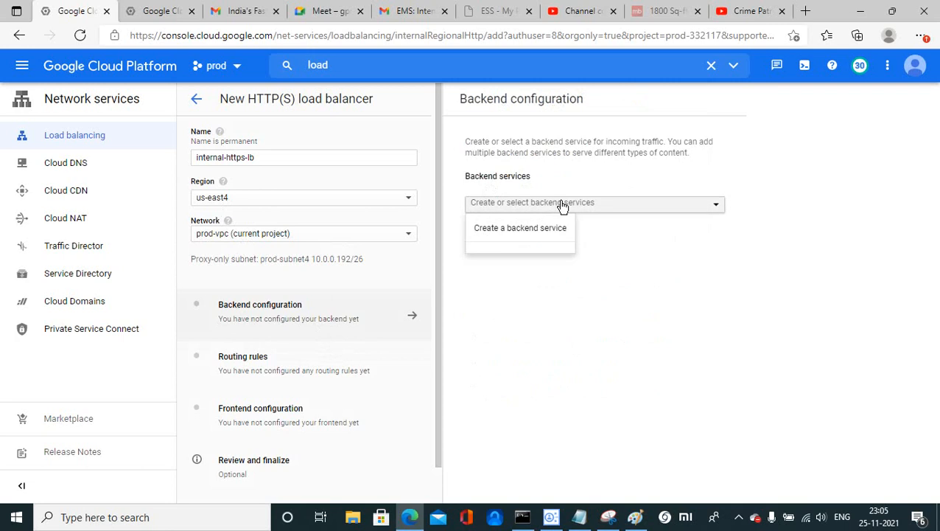
left_click(505, 237)
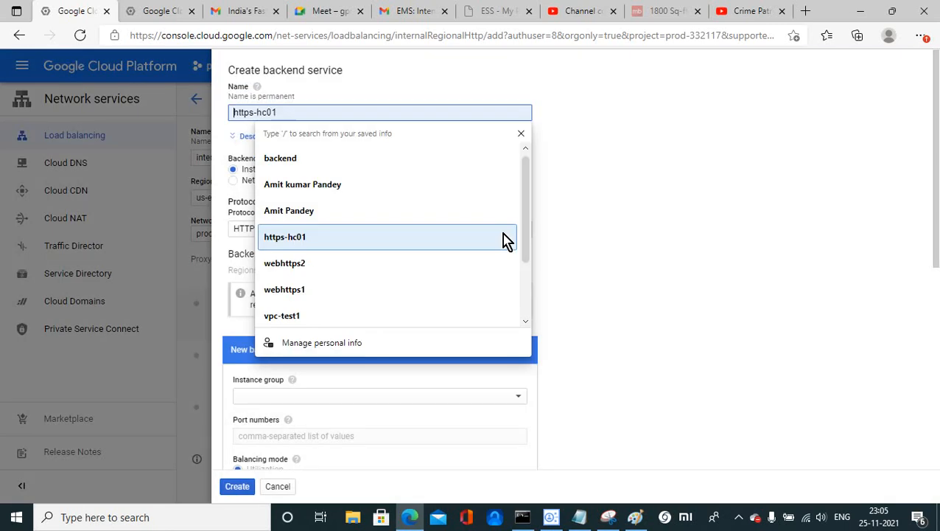
left_click(286, 171)
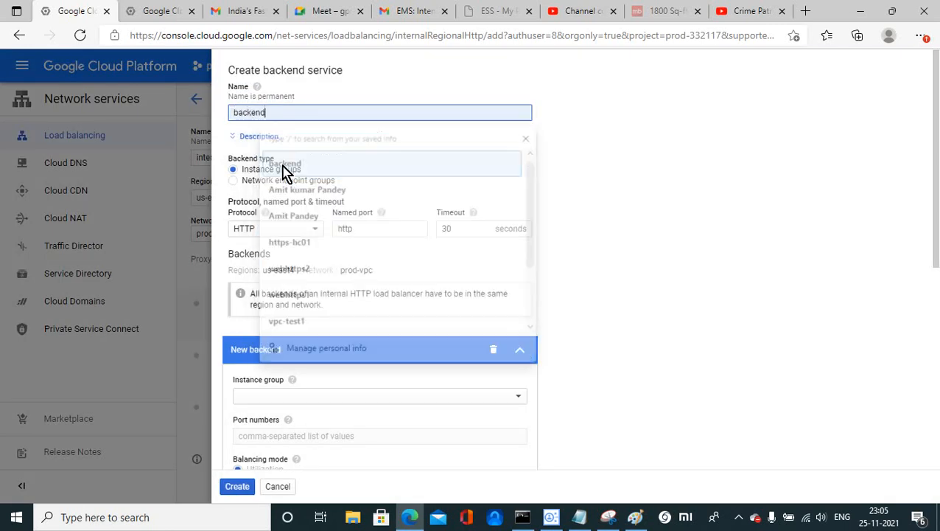
type("-https")
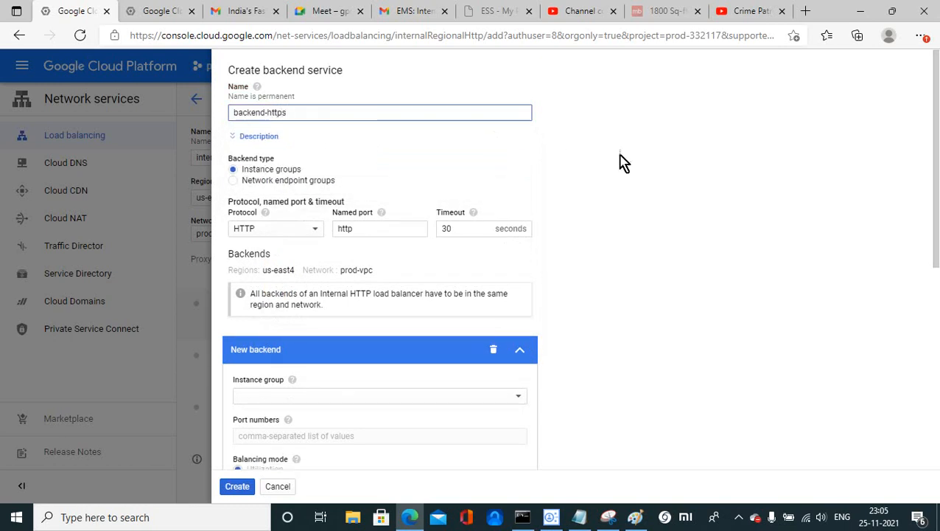
left_click(675, 183)
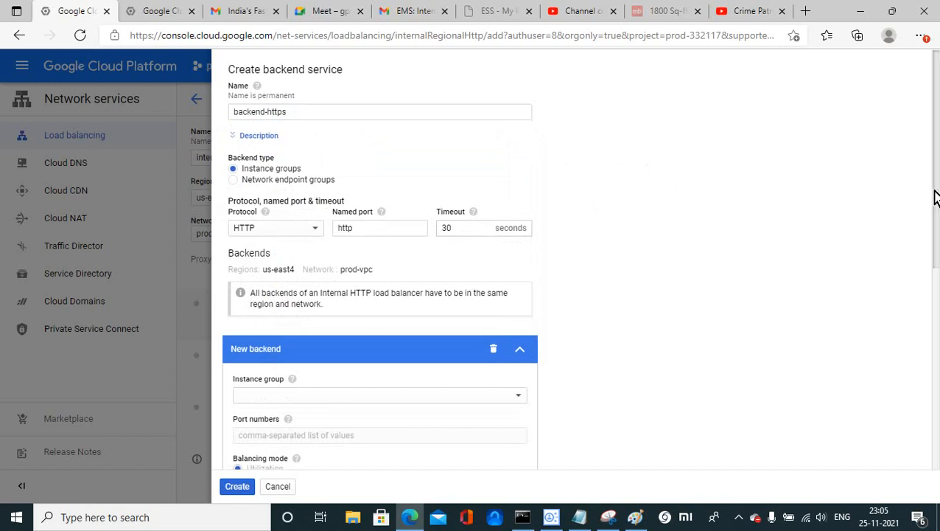
Set the backend service's protocol to HTTPS and its named port to https.
left_click_drag(931, 199, 934, 241)
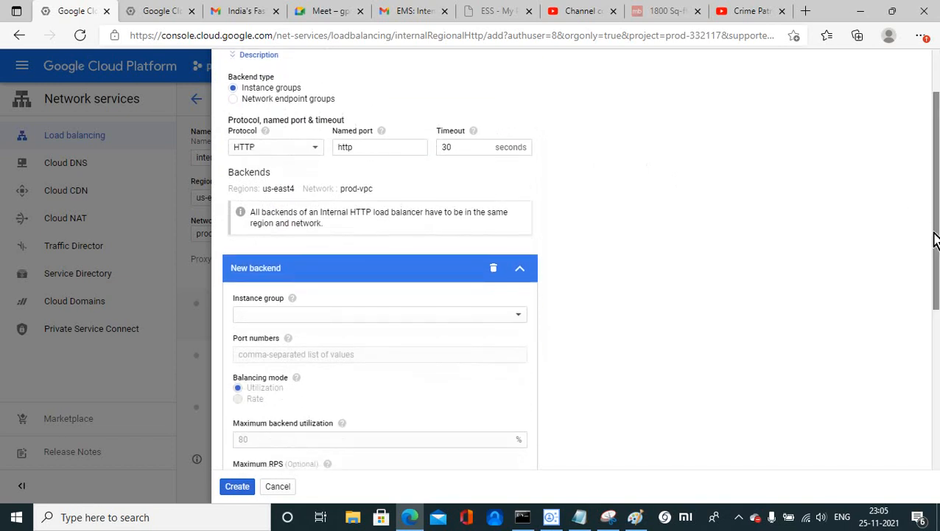
left_click(316, 149)
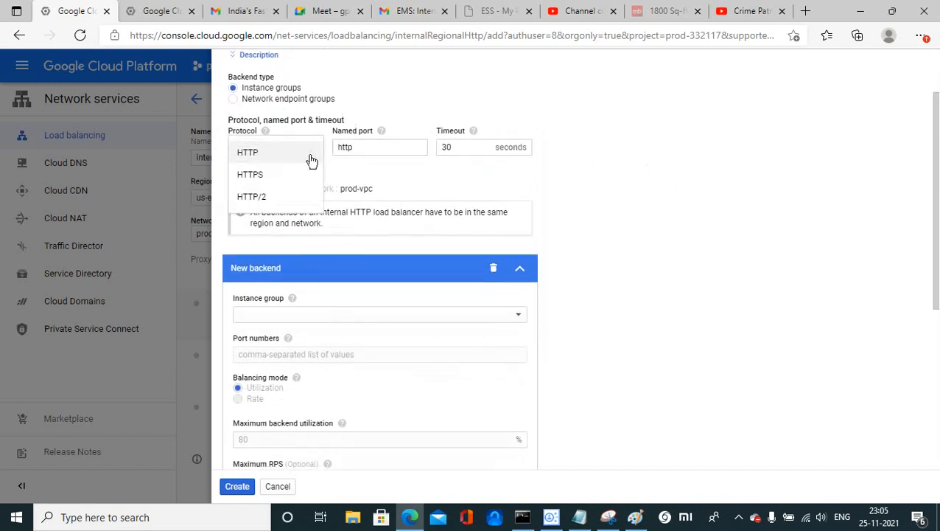
left_click(259, 176)
left_click(361, 148)
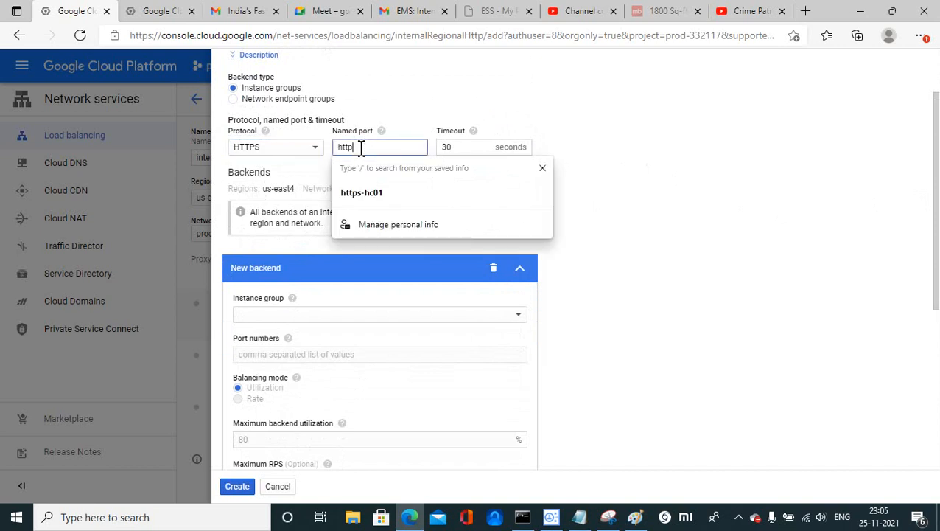
type("s")
left_click(710, 224)
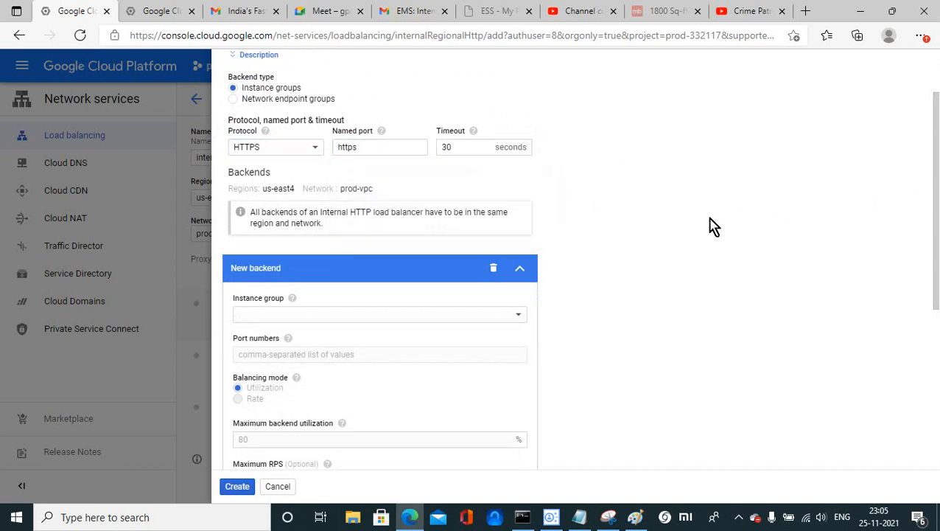
Add instance-group-1 (us-east4-a) as a backend on port 443, keeping the default balancing settings.
left_click(256, 318)
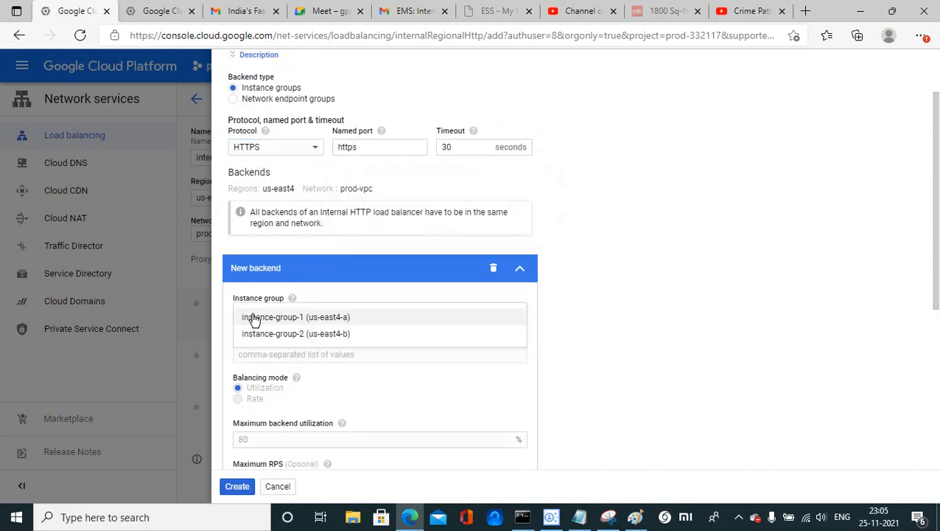
left_click(318, 318)
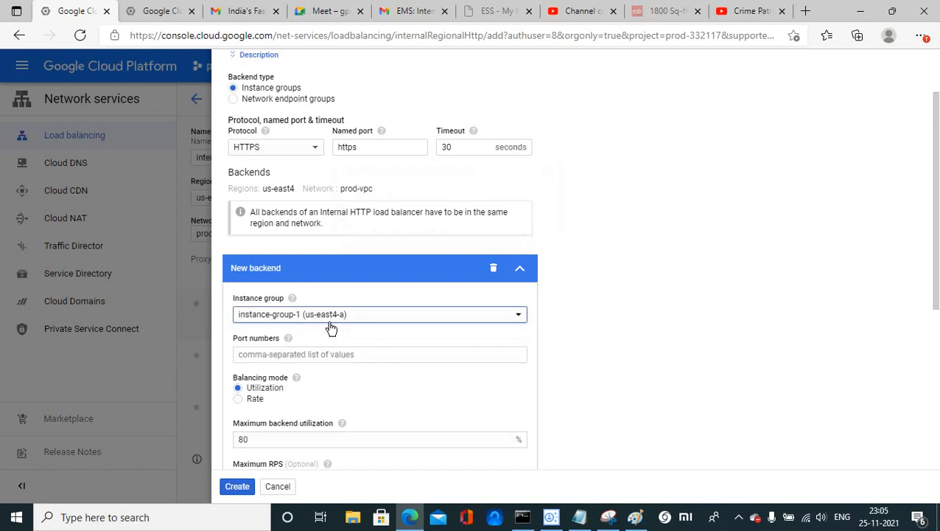
left_click(289, 356)
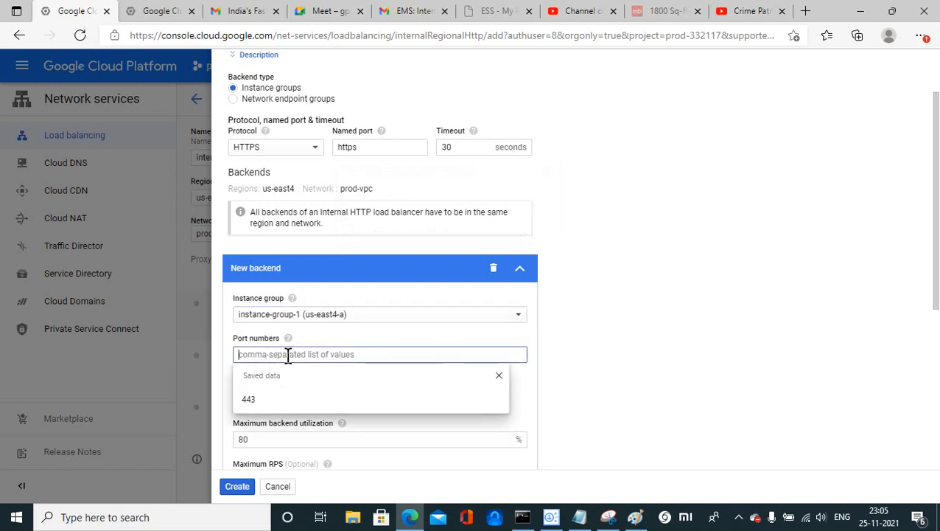
type("443")
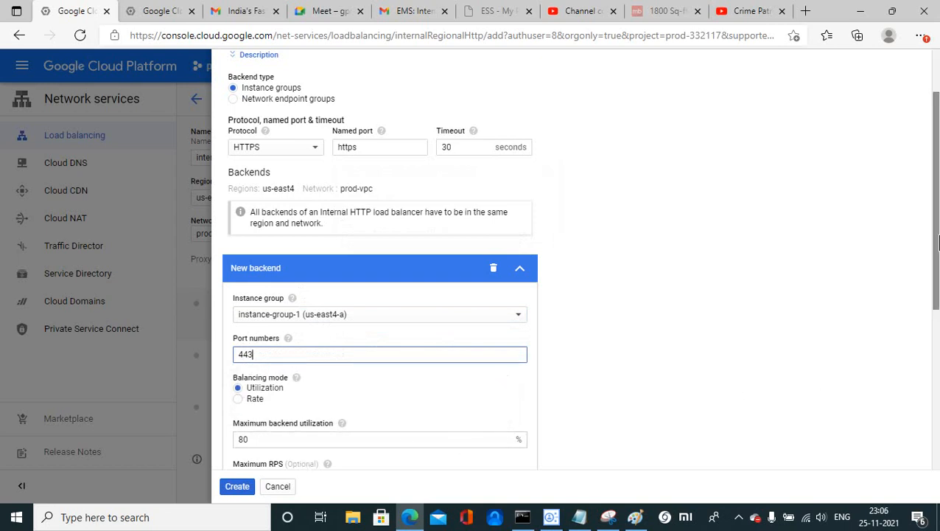
left_click_drag(933, 244, 936, 316)
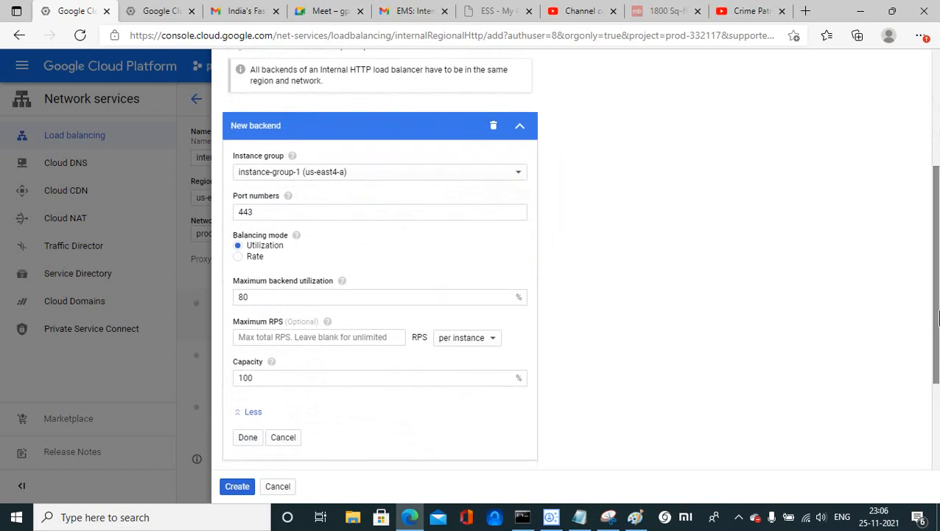
left_click(248, 438)
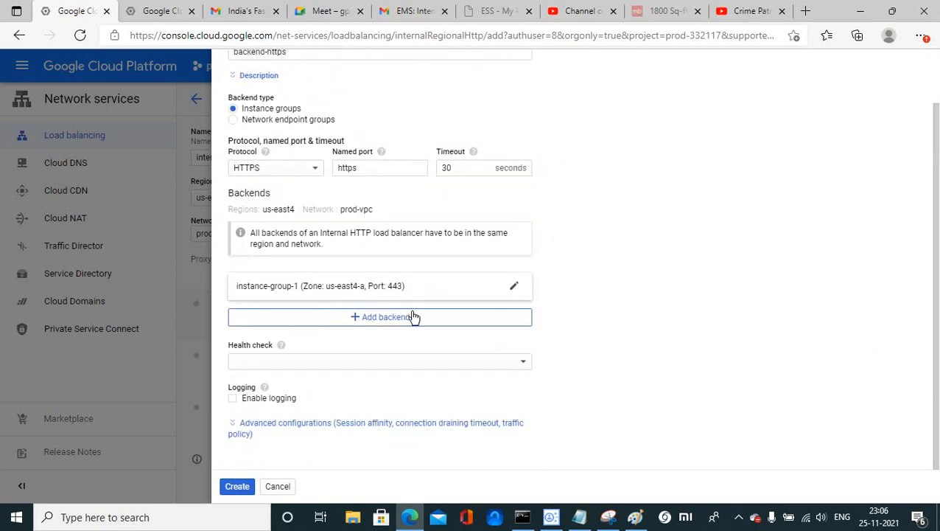
Add instance-group-2 (us-east4-b) as a second backend on port 443, keeping the default balancing settings.
left_click(370, 323)
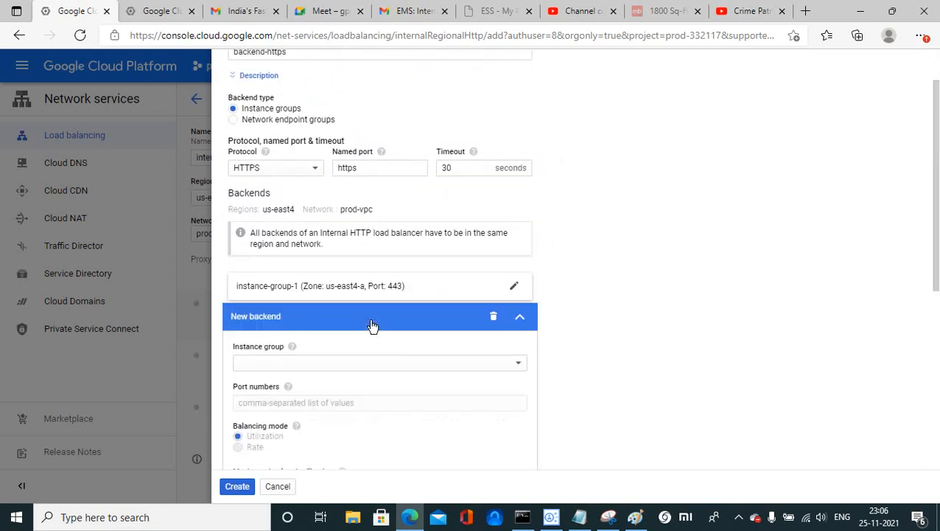
left_click(274, 364)
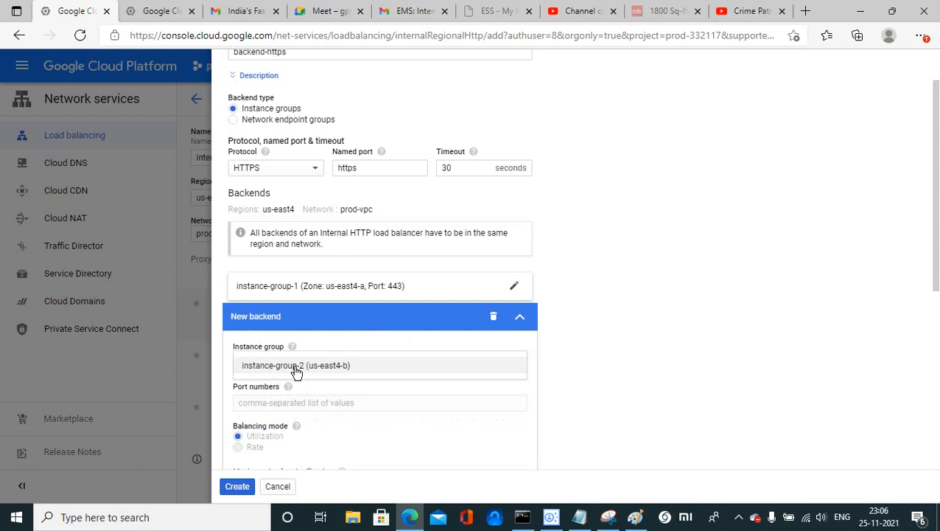
left_click(296, 372)
left_click(273, 406)
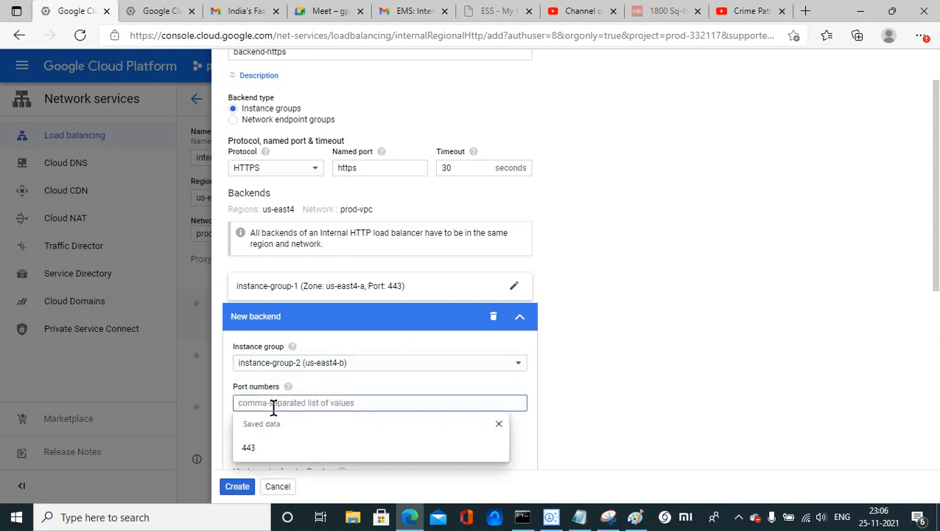
type("443")
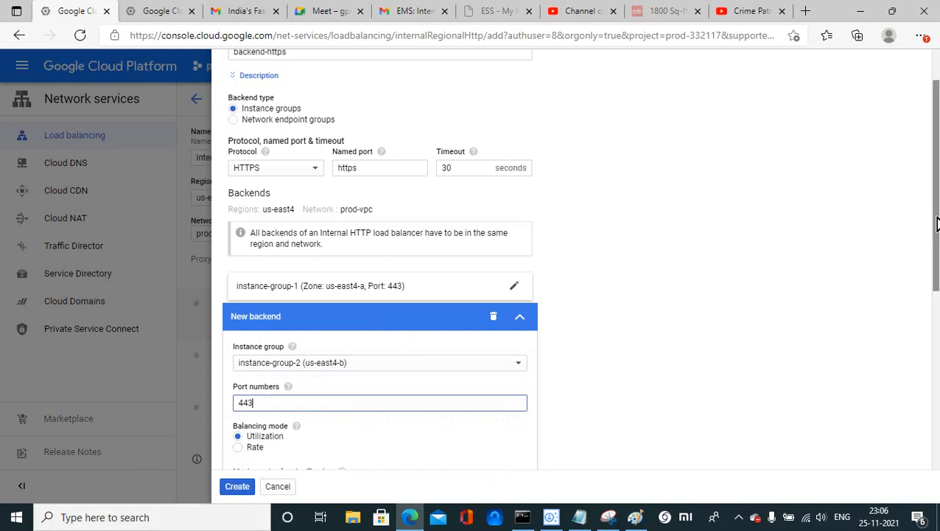
left_click_drag(934, 210, 930, 370)
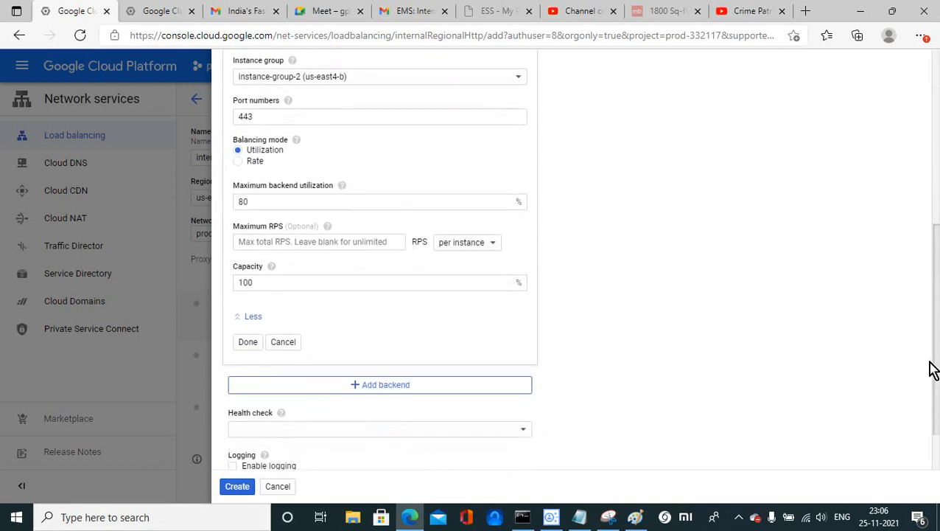
left_click(245, 341)
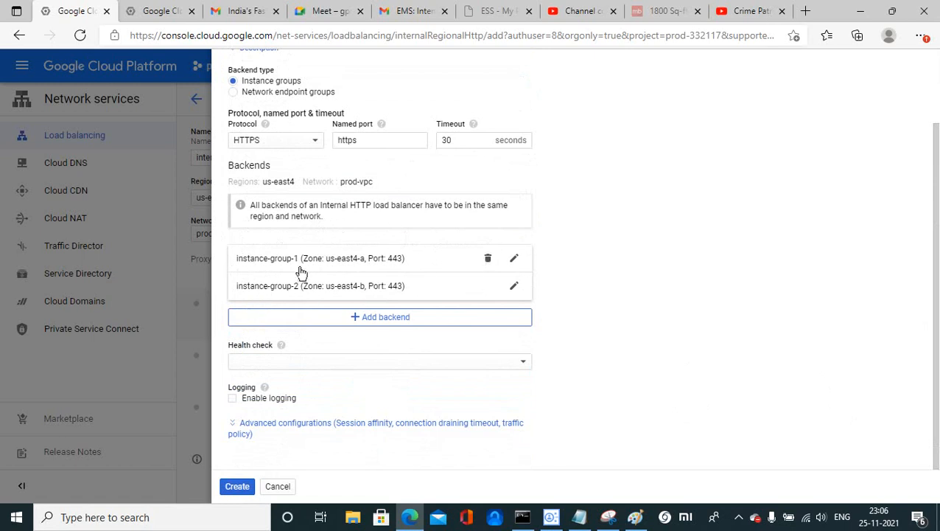
Assign the health check https-hc01 to the backend service and create the service with logging left off.
left_click(264, 361)
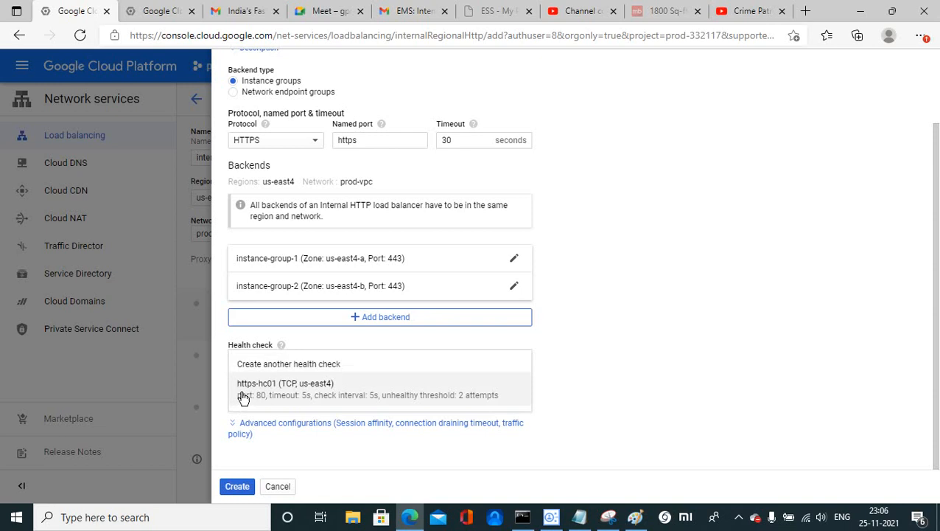
left_click(281, 397)
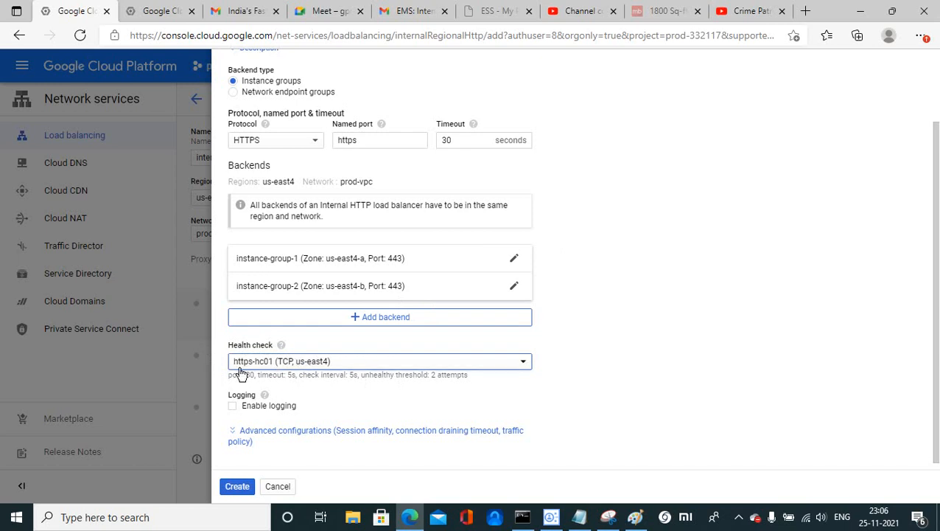
mouse_move(283, 348)
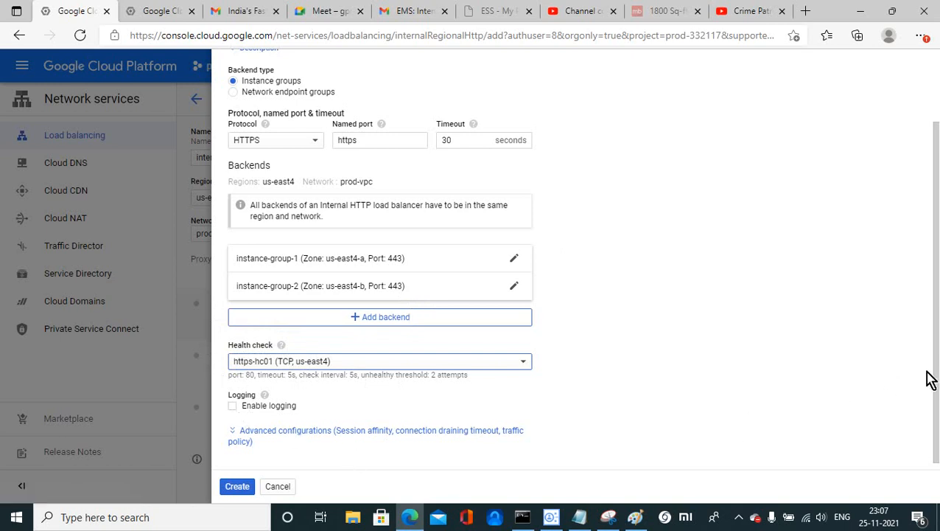
left_click(237, 487)
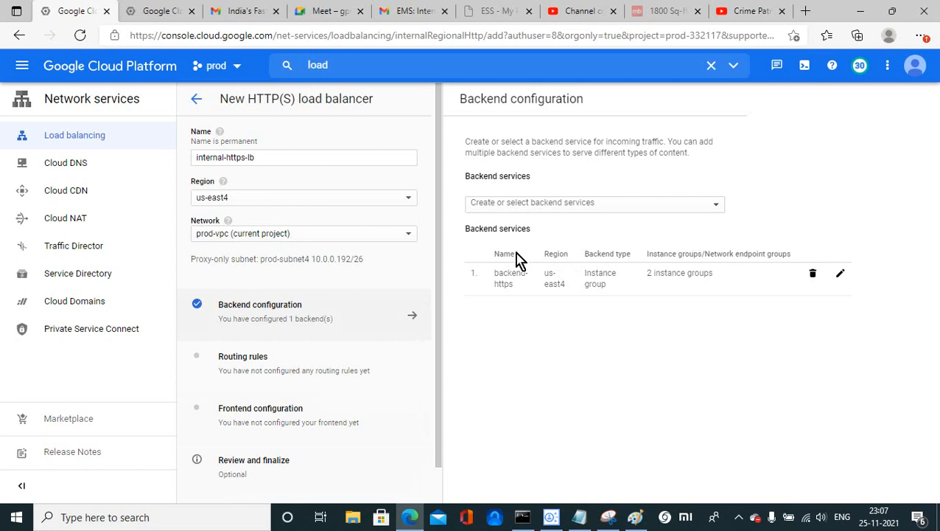
Open the routing rules, switch to Paint, write google.com/default/cloudsiksha as a text label below the external load balancer and PA box, and copy it.
left_click(246, 372)
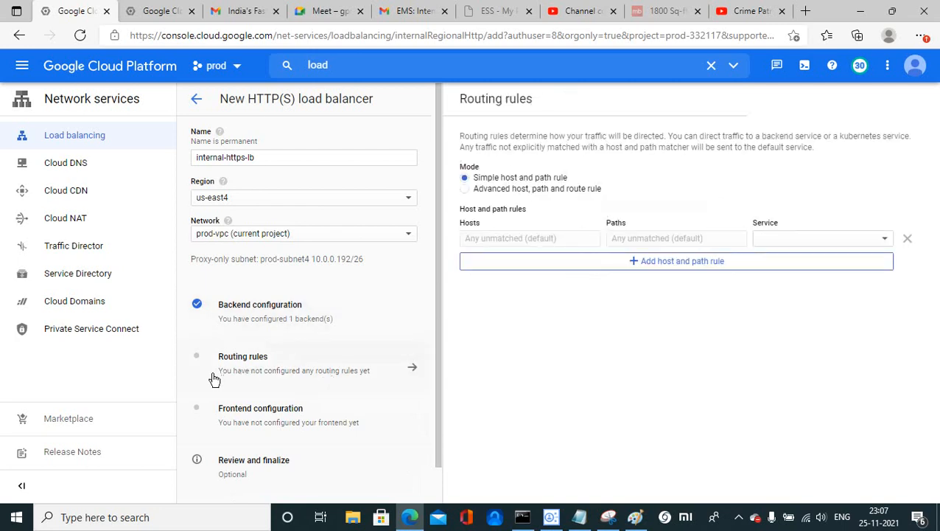
left_click(635, 518)
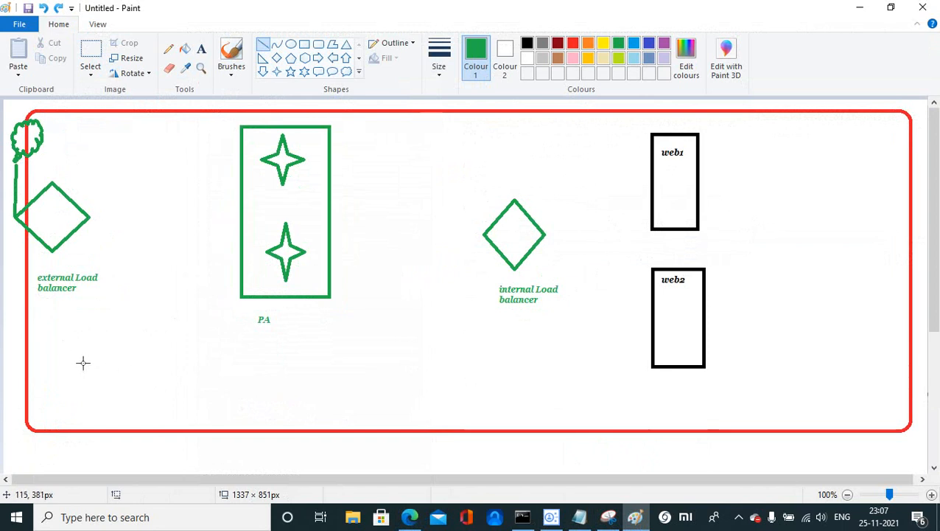
left_click(201, 49)
left_click(135, 325)
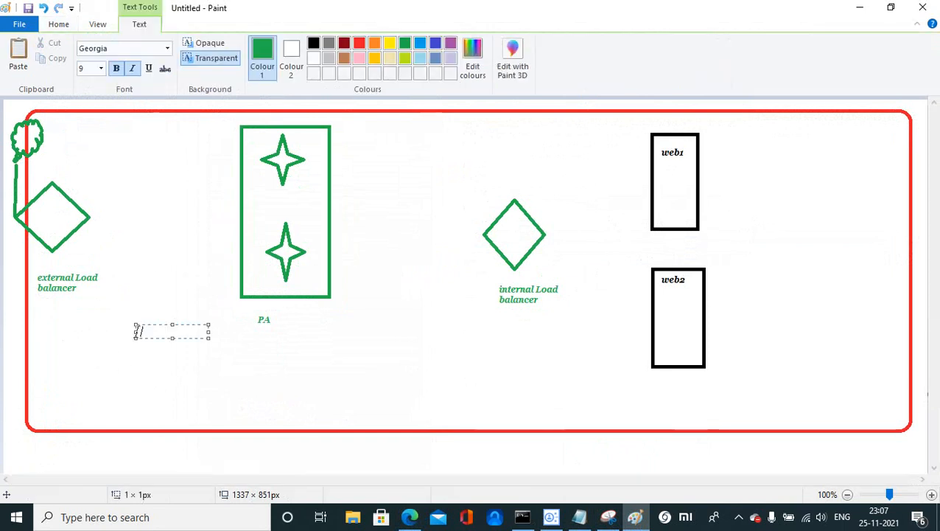
type("goo")
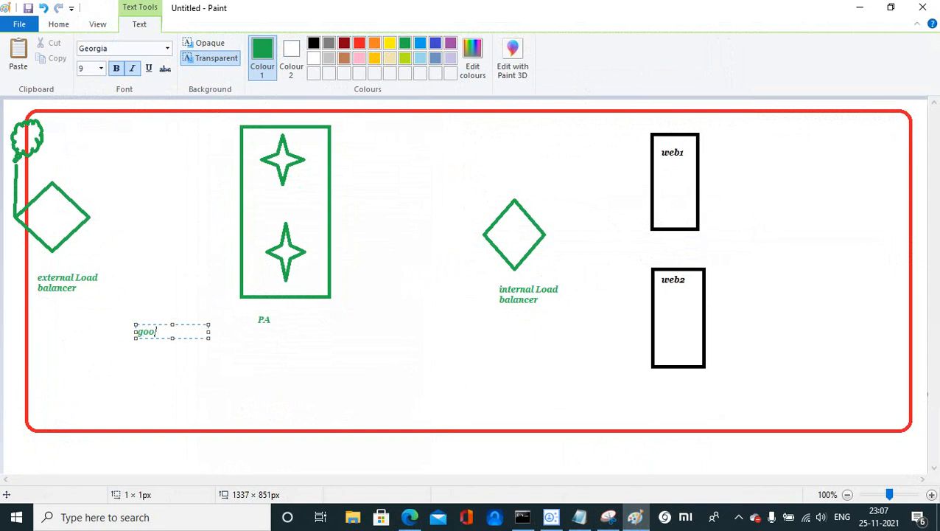
type("gle.co")
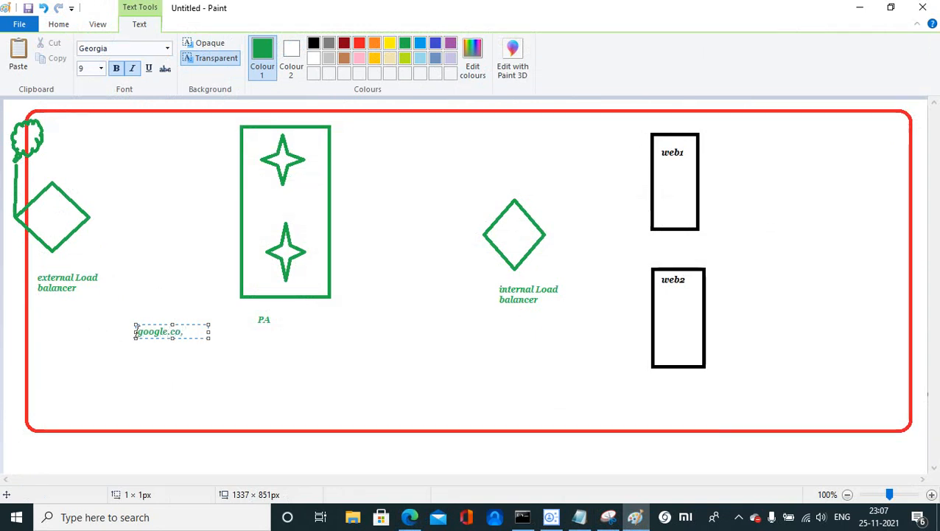
type("./")
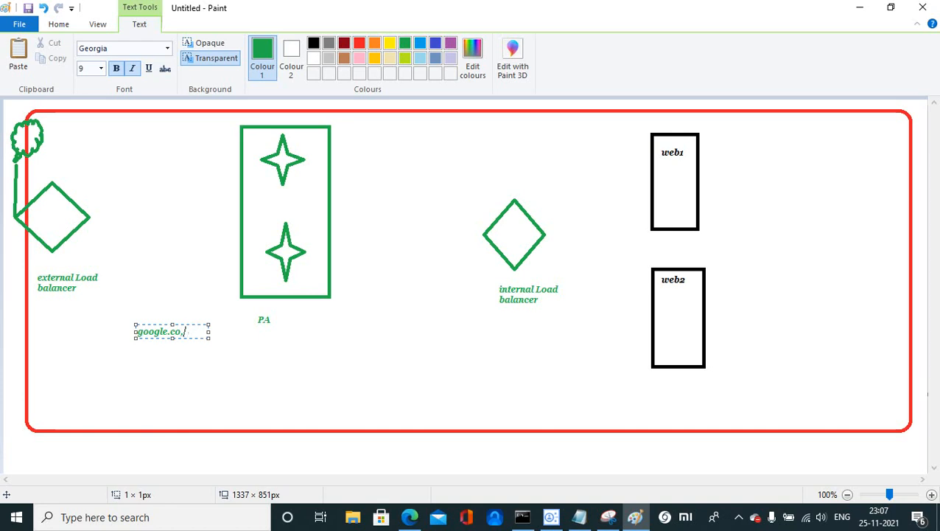
key("BackSpace")
key("BackSpace")
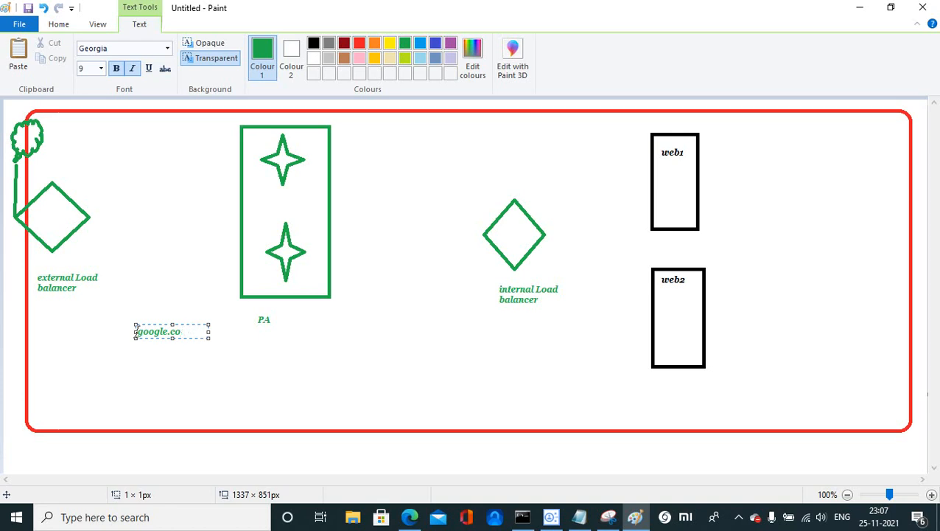
type("m/de")
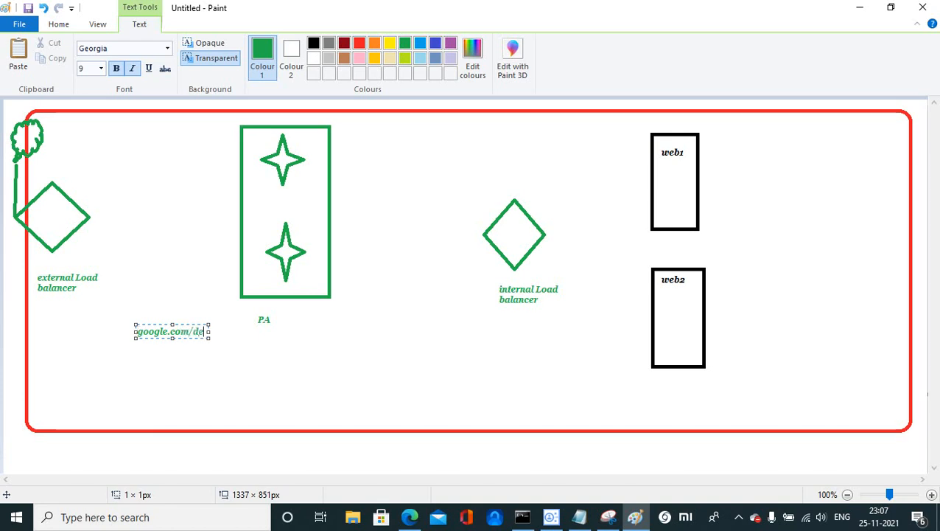
type("/ault/")
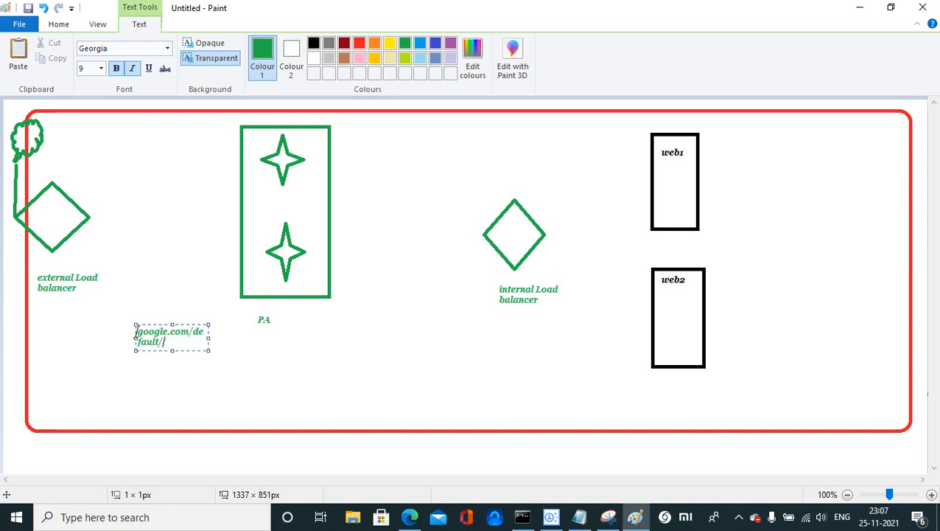
type("oudsiksha")
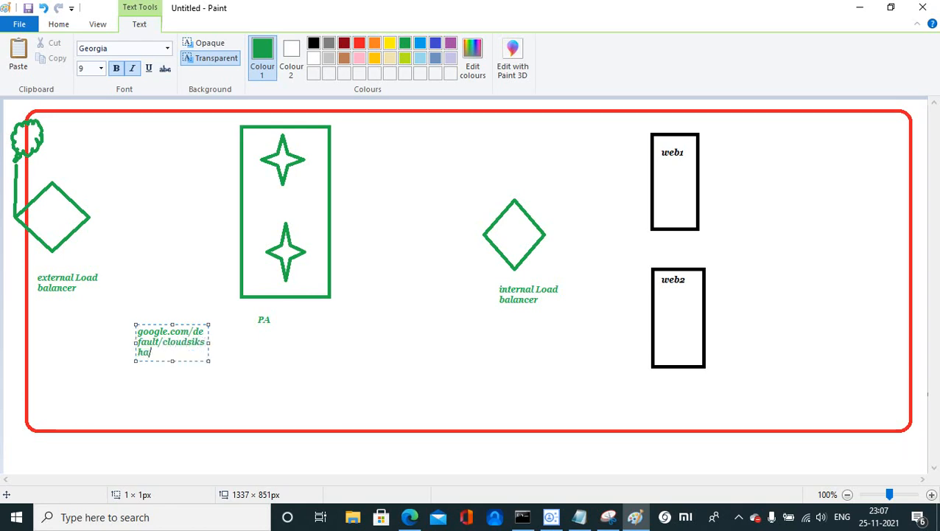
left_click_drag(208, 344, 137, 337)
key("ctrl+c")
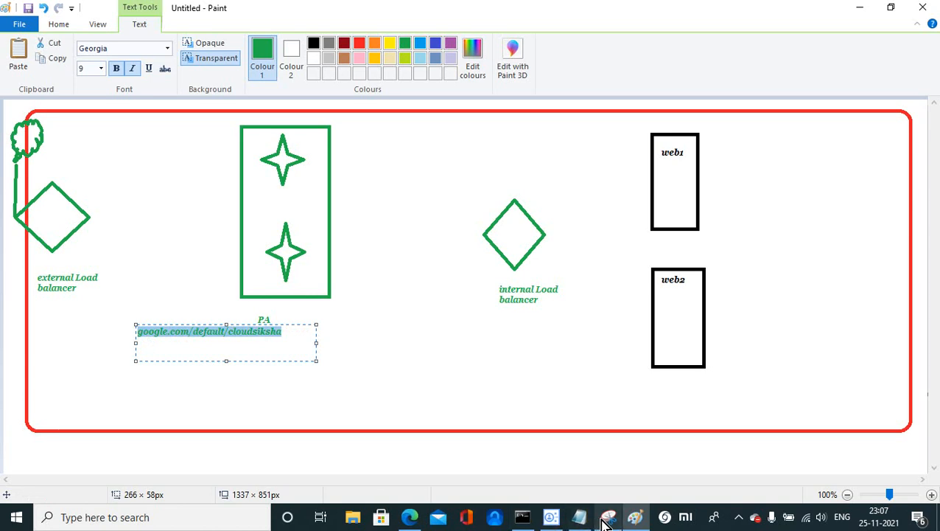
Switch back to the browser and assign the backend-https service to the default rule for unmatched hosts and paths.
left_click(411, 518)
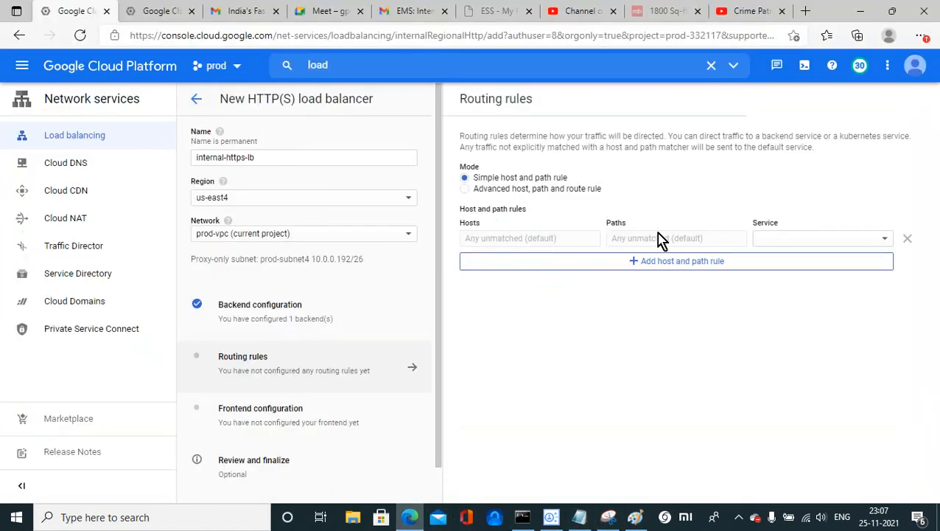
left_click(789, 239)
left_click(795, 265)
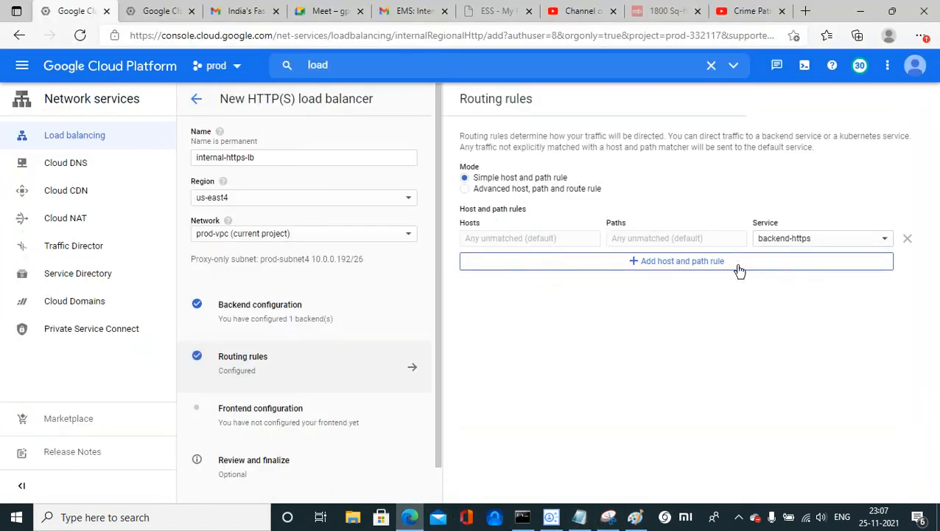
Add a host and path rule with host google.com, copying /default/cloudsiksha out of the pasted address.
left_click(677, 267)
left_click(545, 263)
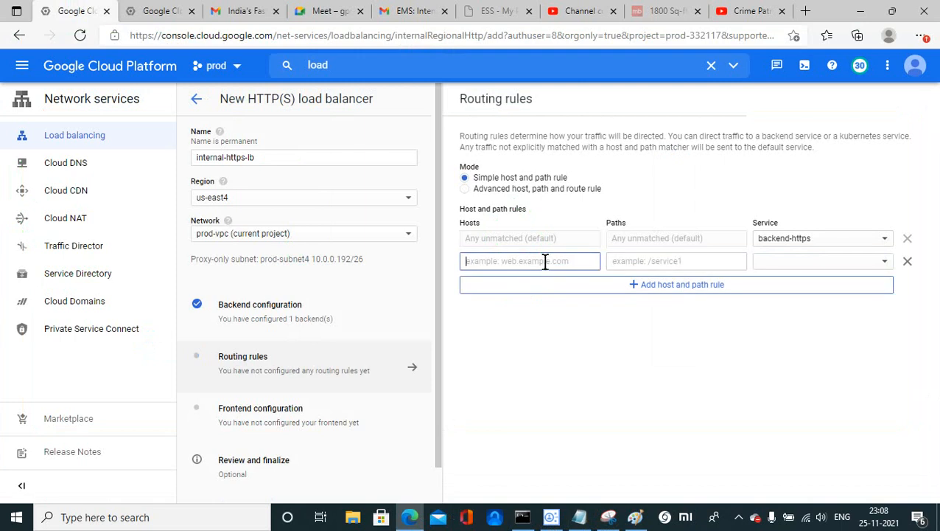
key("ctrl+v")
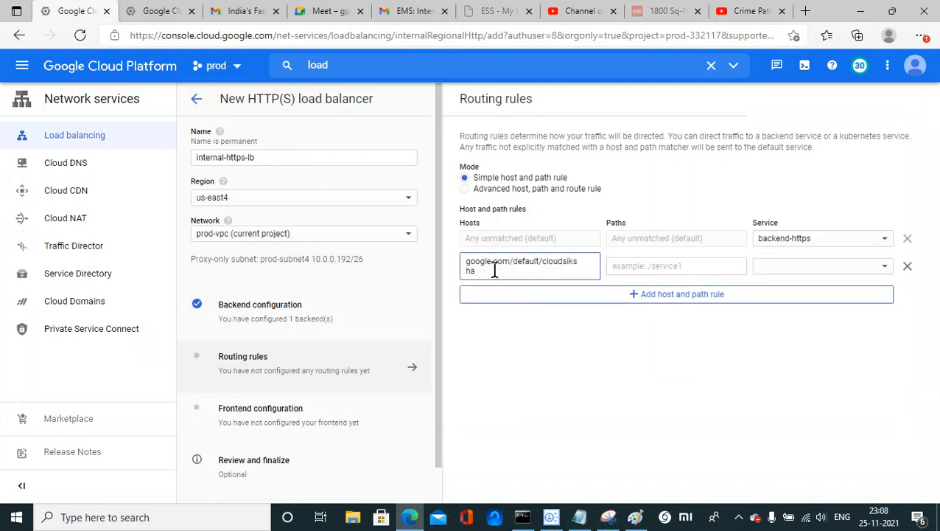
left_click_drag(508, 265, 570, 274)
key("ctrl+c")
key("BackSpace")
left_click(625, 262)
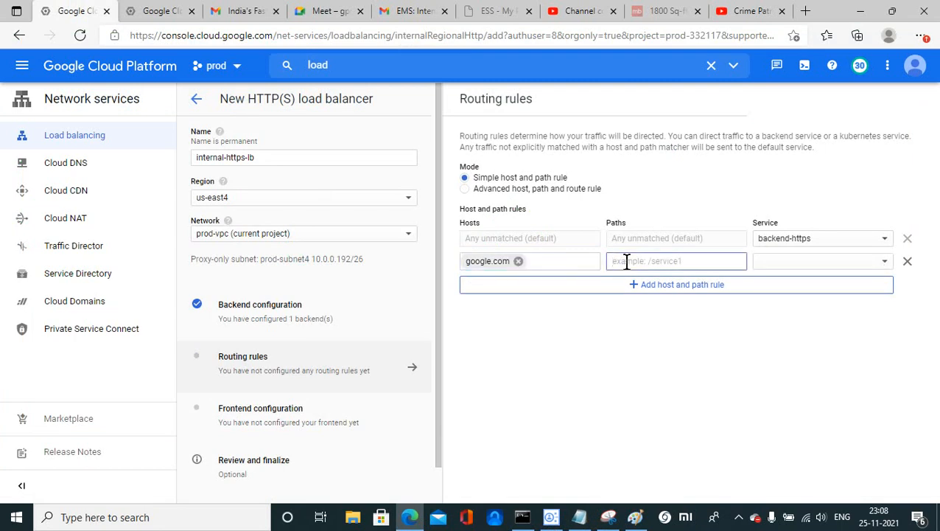
Enter */default/cloudsiksha as the path of the google.com rule and assign it the backend-https service.
key("ctrl+v")
type("*")
left_click(767, 263)
left_click(780, 291)
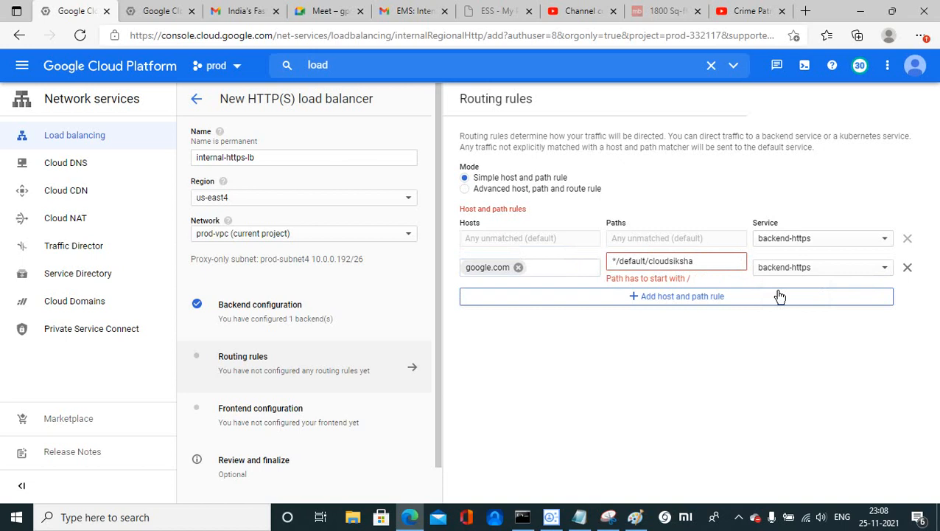
Remove the leading asterisk from the google.com rule's path, making it /default/cloudsiksha.
triple_click(618, 262)
key("ctrl+c")
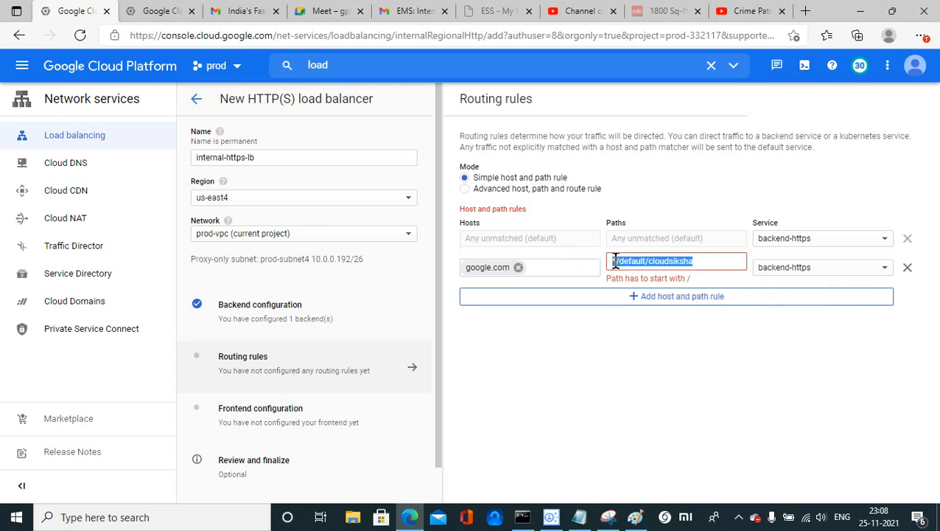
left_click(614, 261)
left_click_drag(699, 261, 642, 263)
left_click(619, 262)
key("BackSpace")
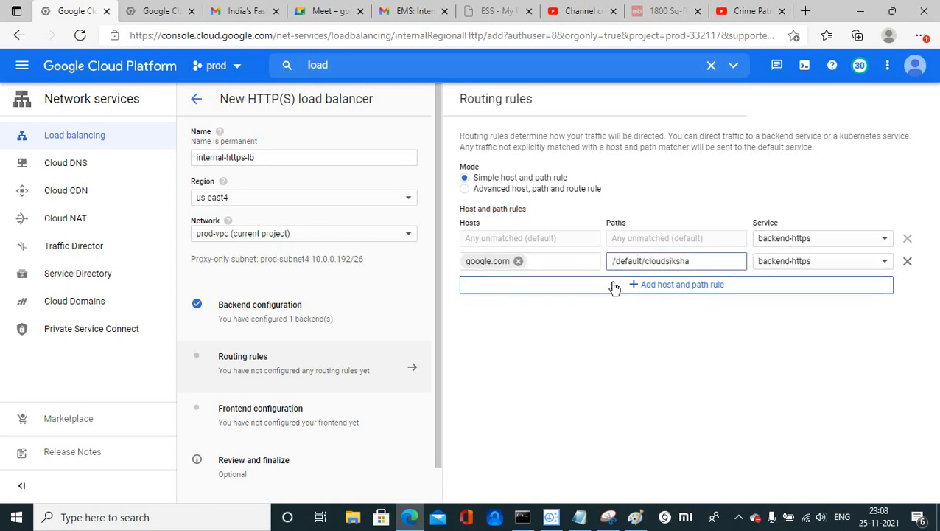
Add another host and path rule sending google.com with path /* to the backend-https service.
left_click(765, 292)
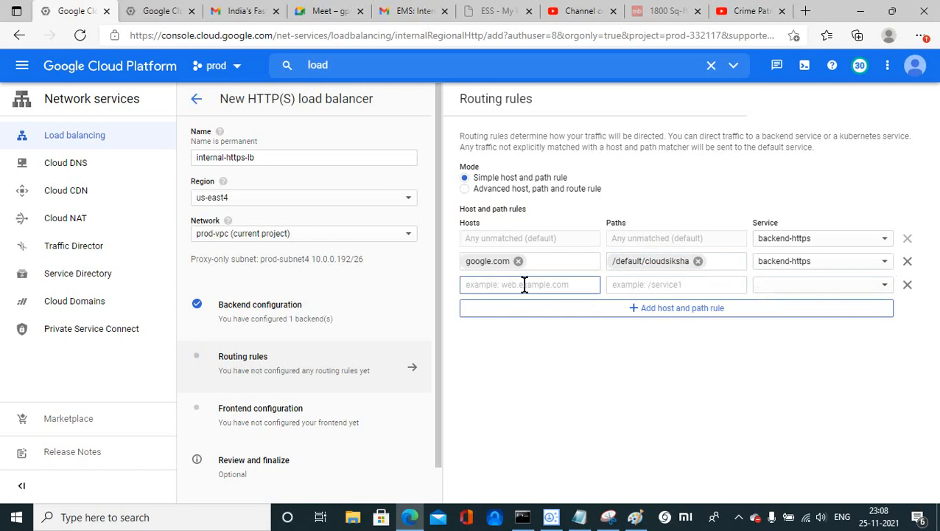
key("ctrl+v")
key("ctrl+a")
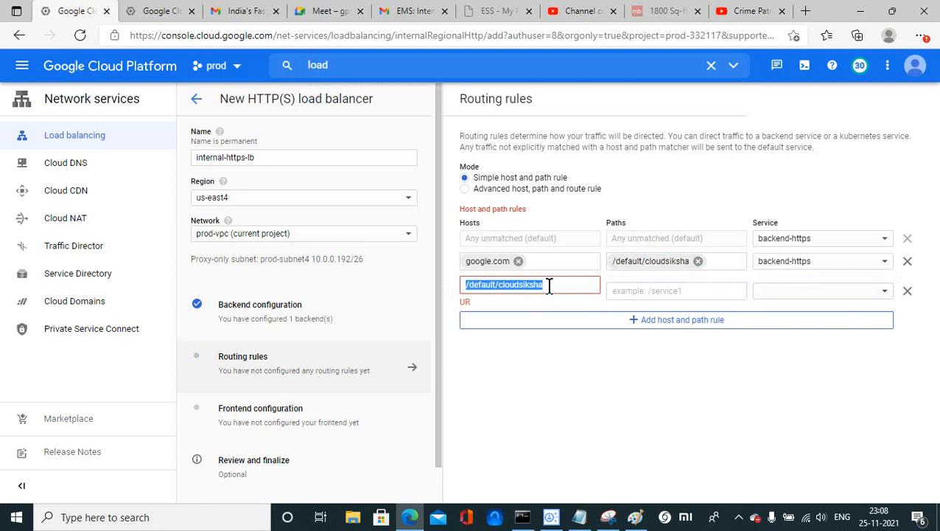
type("google.com")
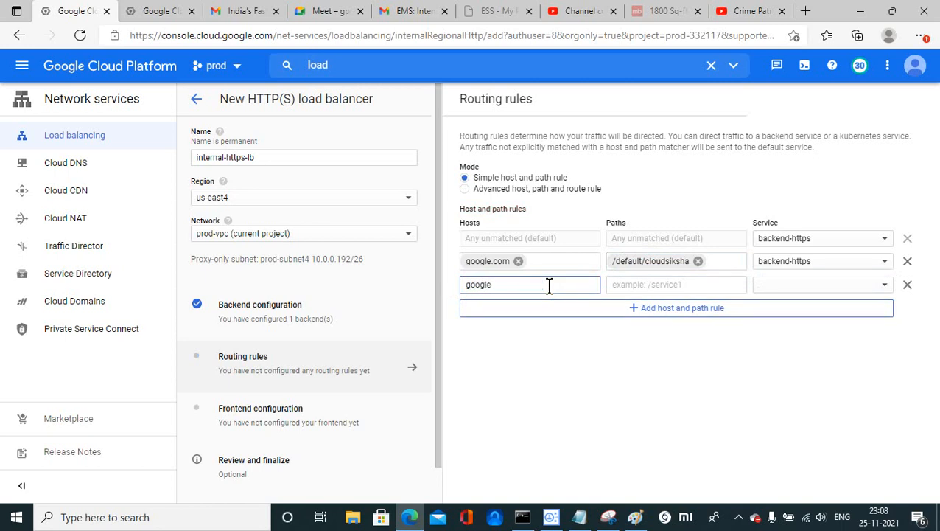
left_click(646, 287)
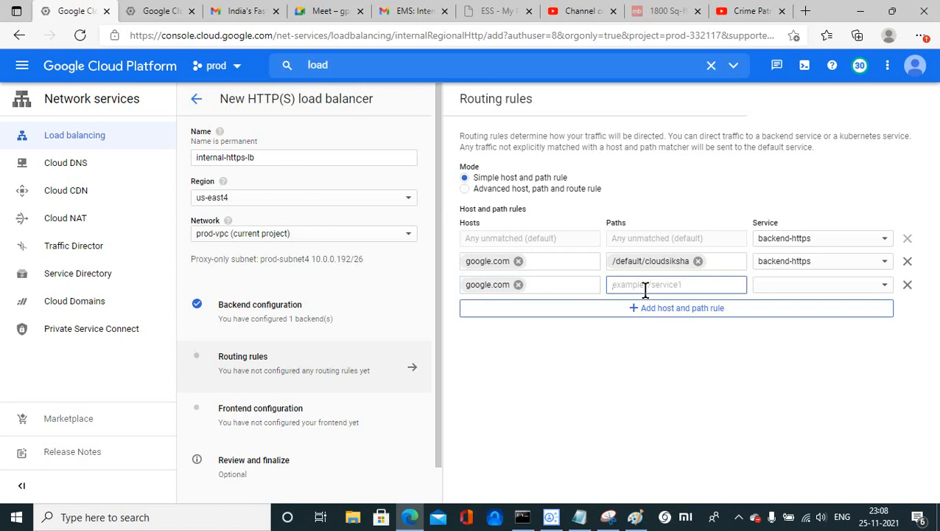
type("/*")
left_click(776, 288)
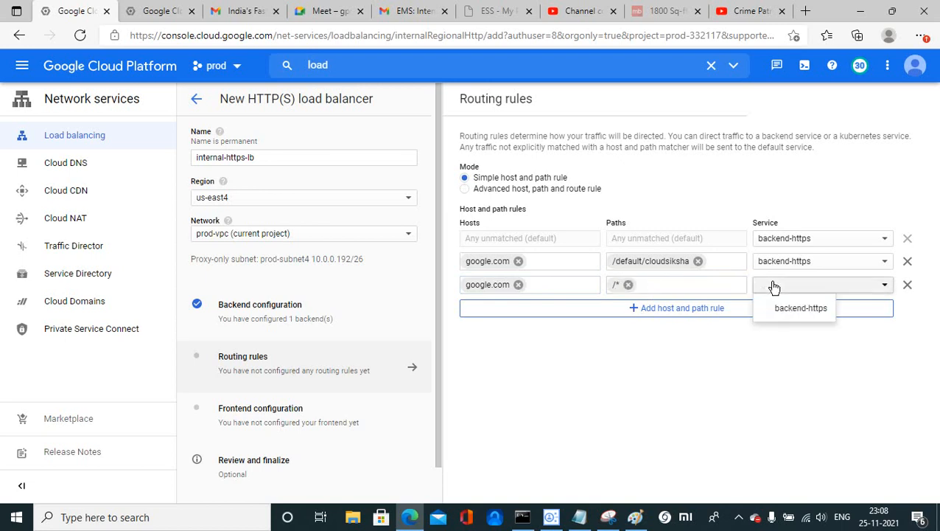
left_click(800, 308)
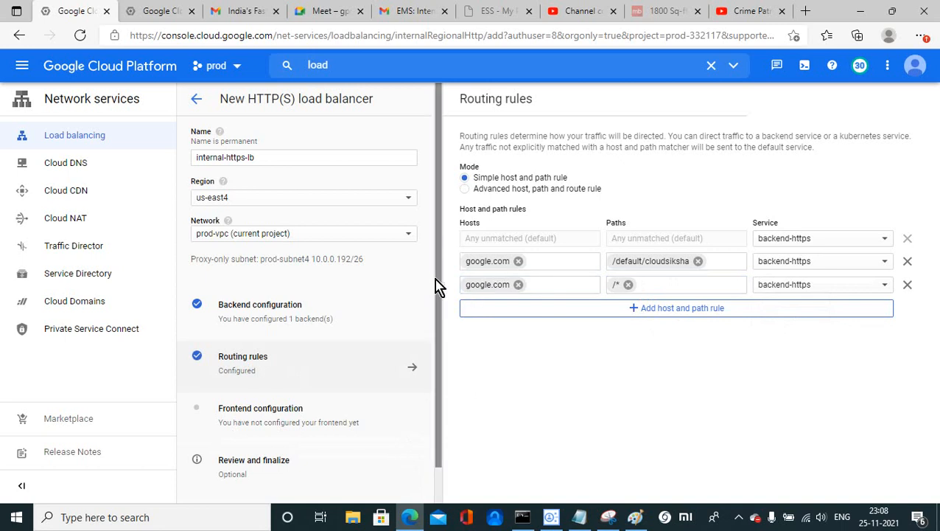
Configure the load balancer's frontend with the name frontendhttps, protocol HTTPS (includes HTTP/2) and subnetwork prod-subnet1.
scroll(439, 302, "down", 1)
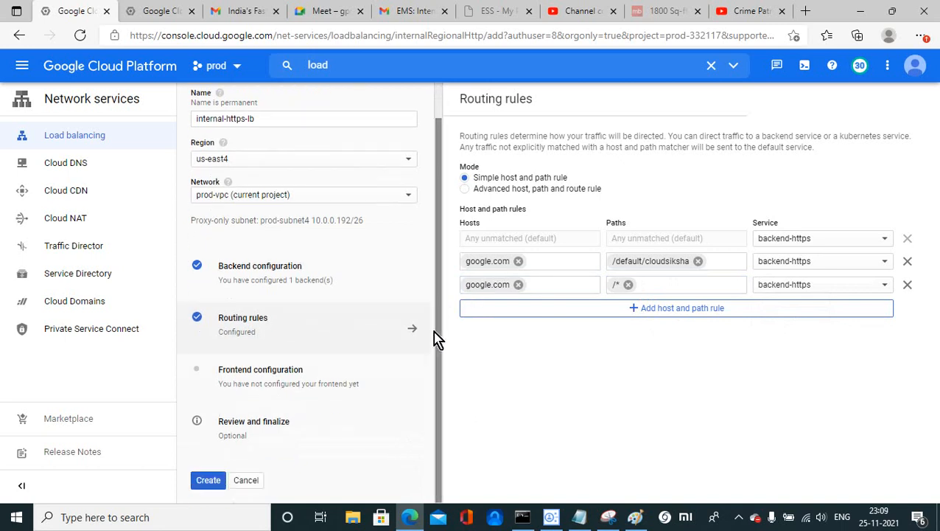
left_click(267, 379)
left_click(516, 243)
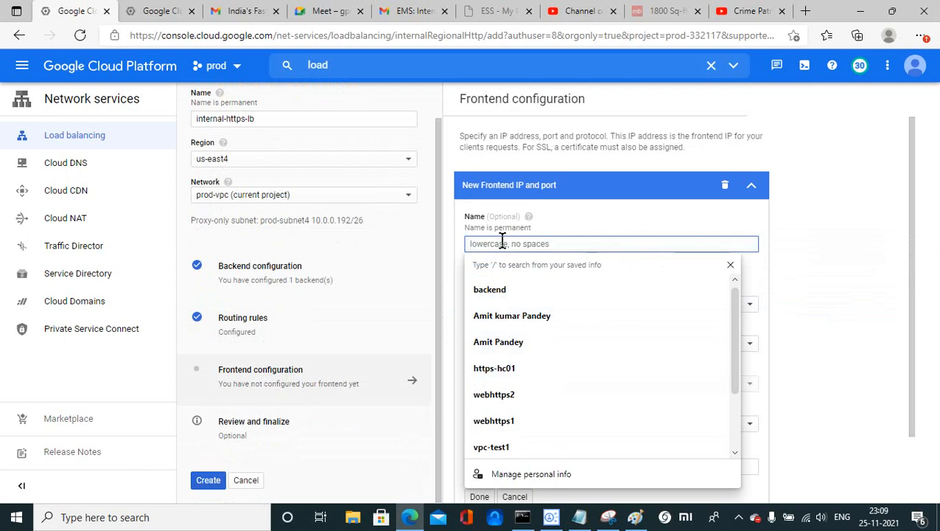
type("frontend")
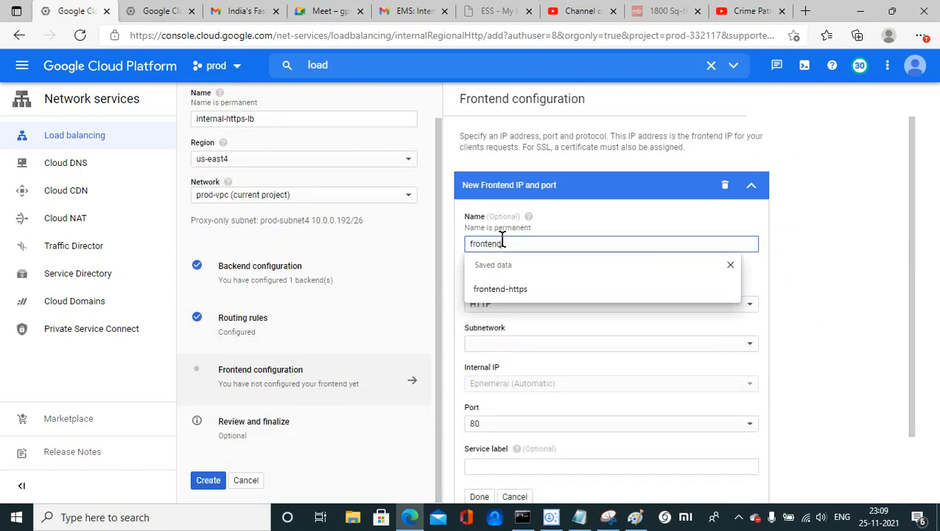
key("Escape")
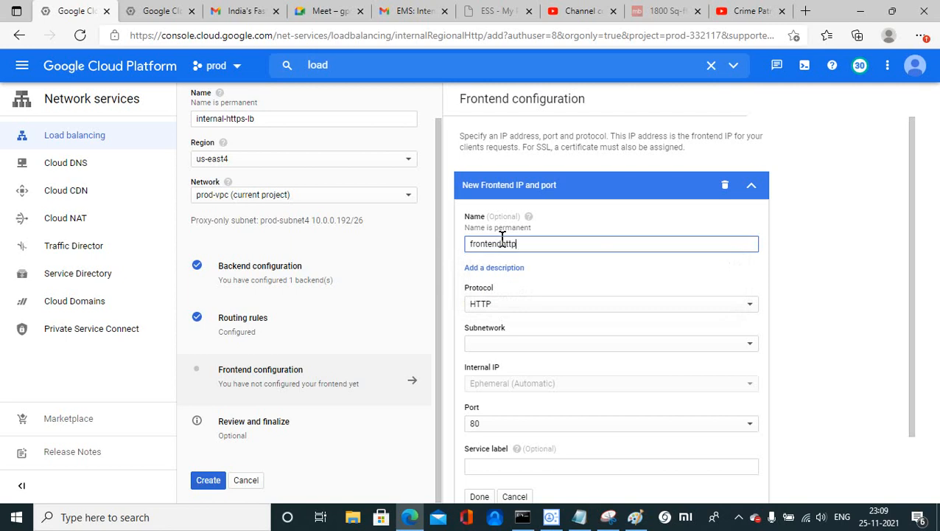
left_click(506, 309)
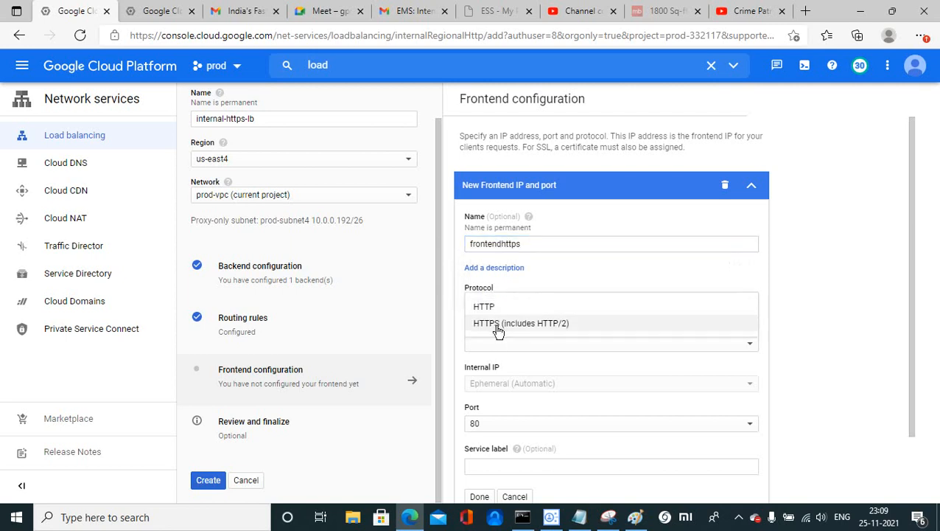
left_click(495, 328)
left_click(491, 347)
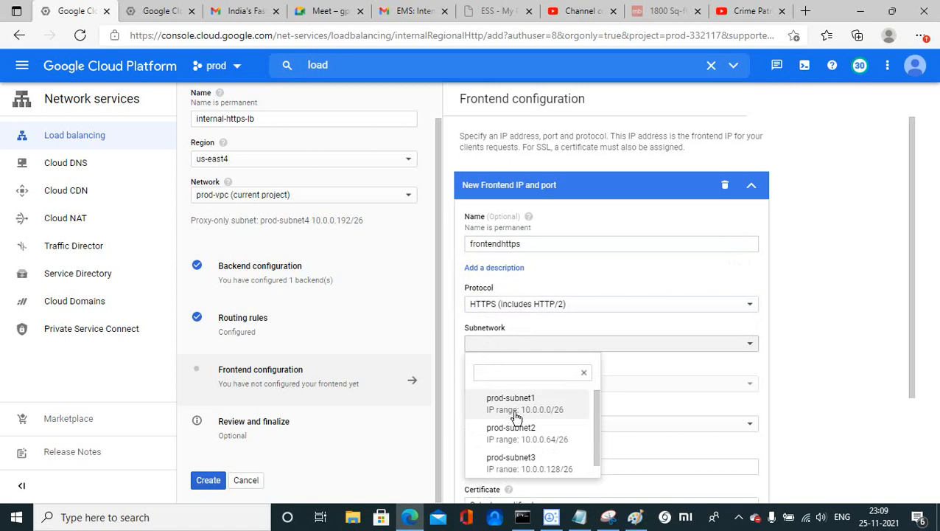
left_click(511, 409)
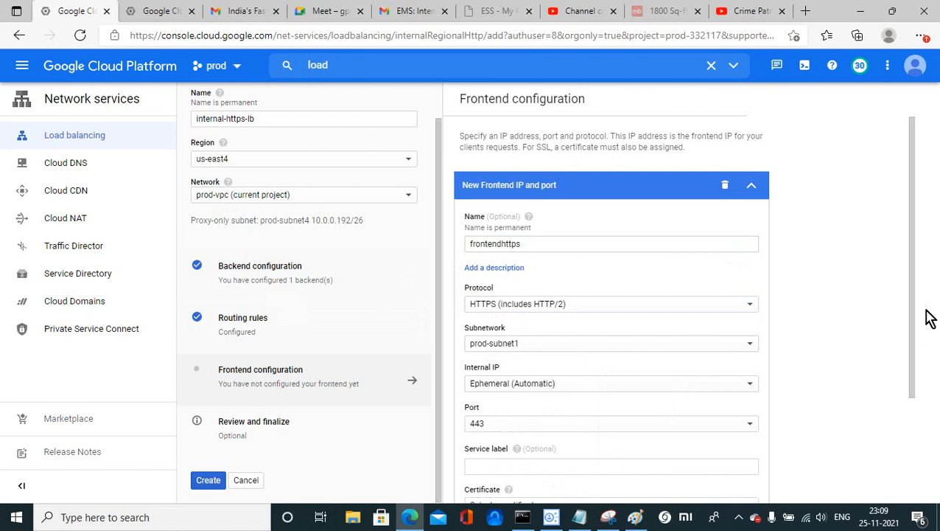
Check the frontend's internal IP options and keep Ephemeral (Automatic).
left_click_drag(915, 320, 915, 429)
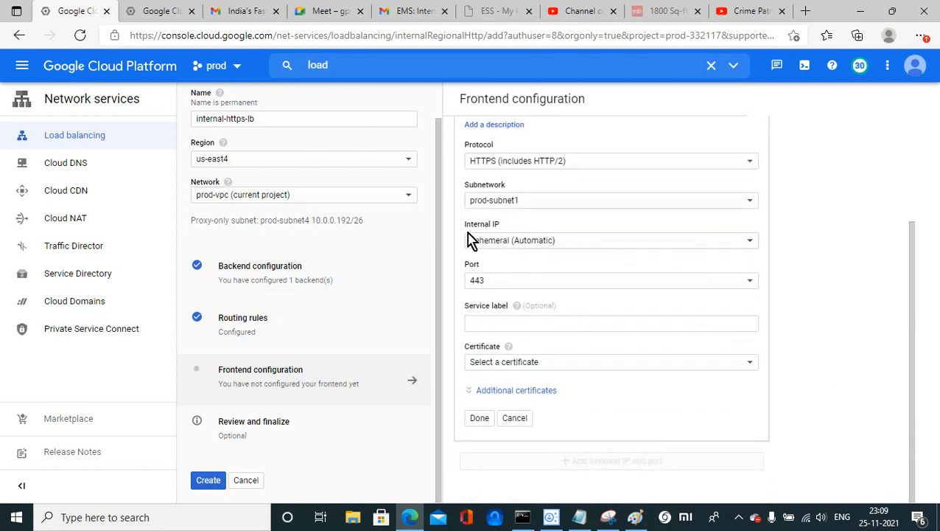
left_click(557, 250)
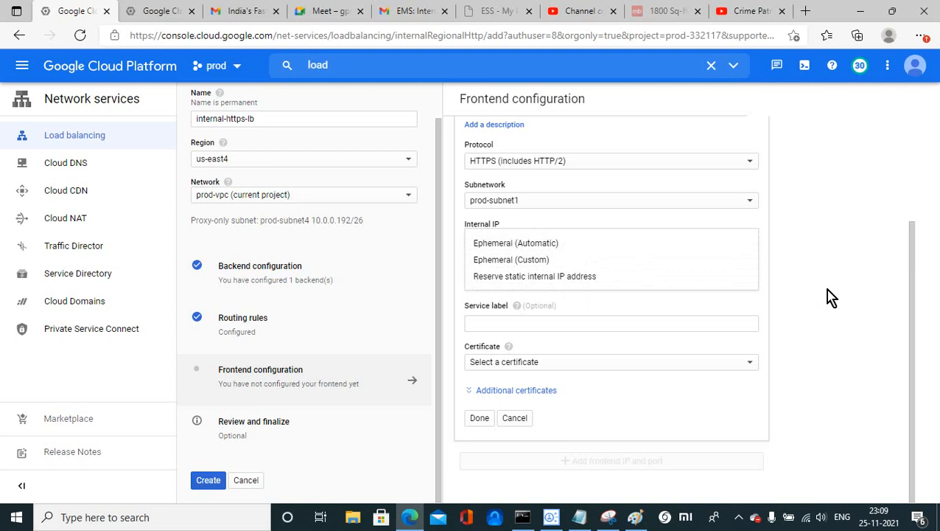
left_click(878, 304)
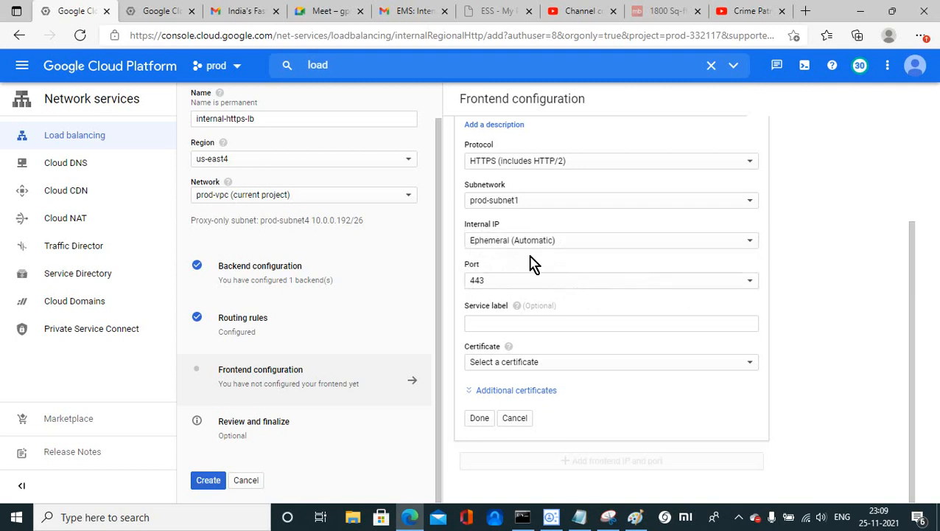
Start a new certificate for the frontend and, in the Notepad notes, replace the root and chain certificate lines with "Public key certificate".
left_click(505, 369)
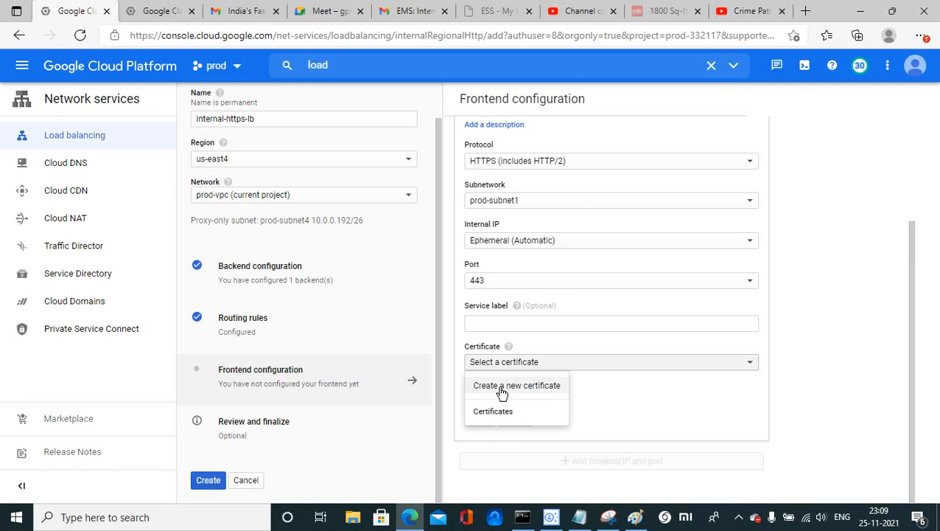
left_click(501, 392)
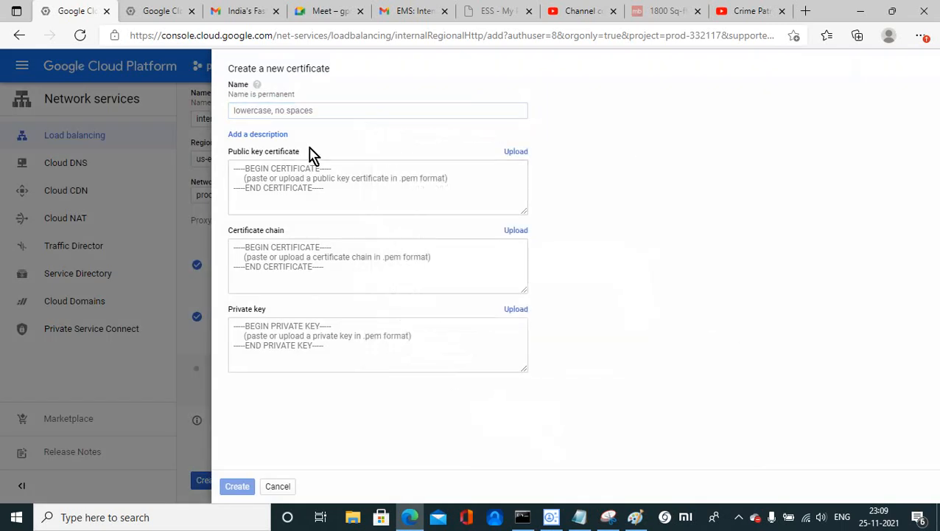
left_click_drag(302, 151, 230, 152)
key("ctrl+c")
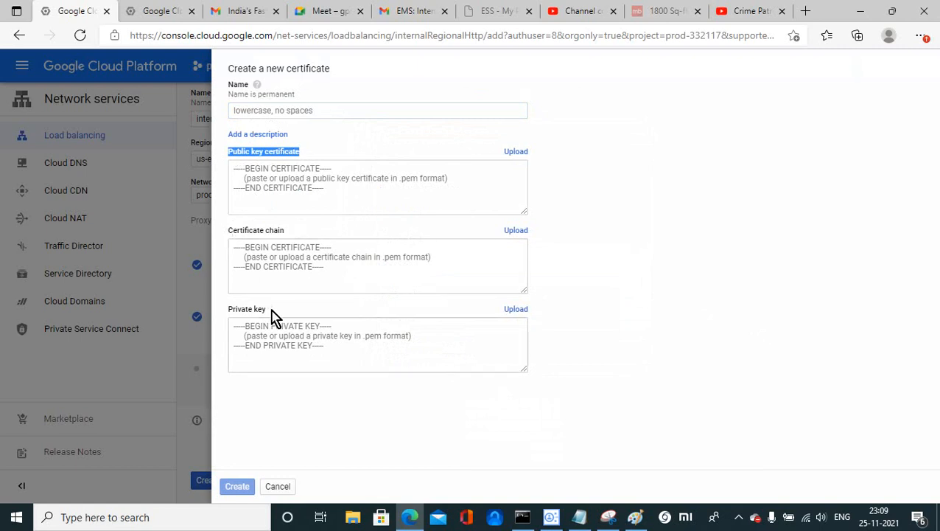
left_click(579, 518)
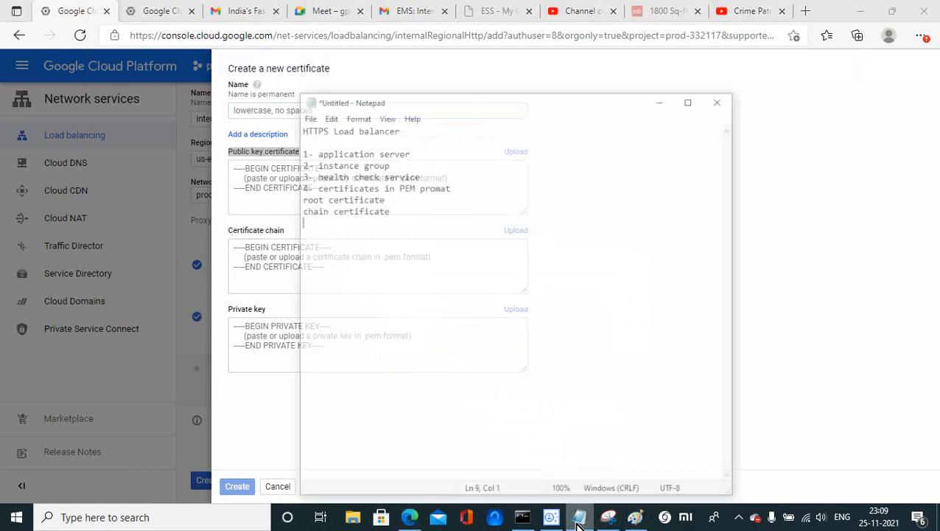
left_click_drag(370, 179, 274, 170)
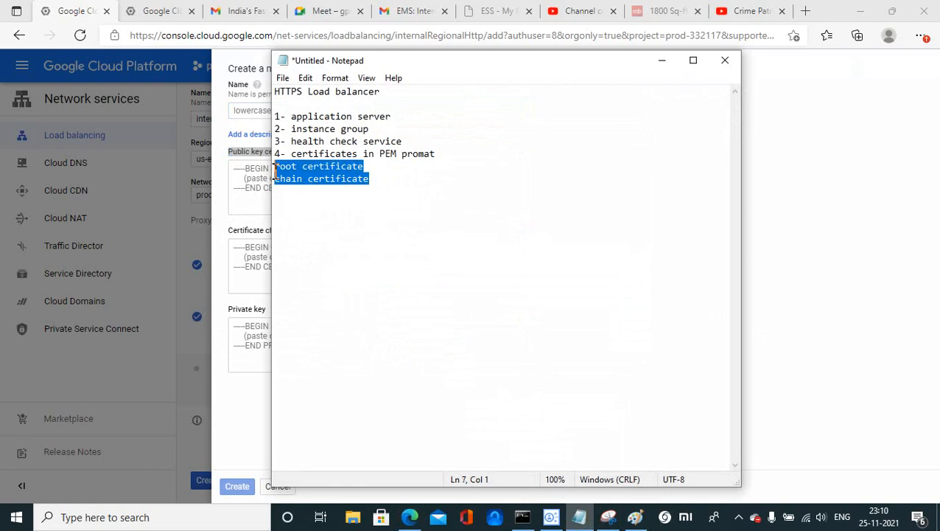
key("ctrl+v")
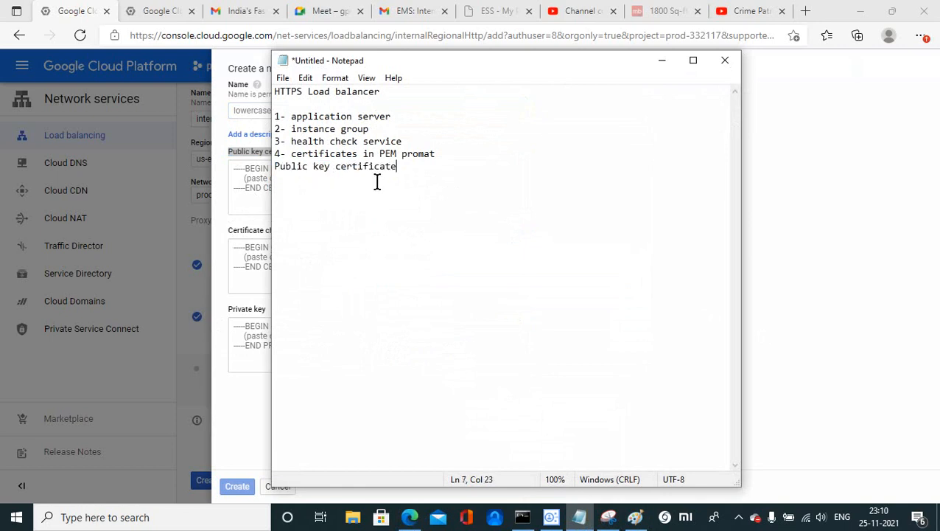
key("Return")
Copy the "Certificate chain" label from the certificate form into the Notepad notes as the next line.
left_click(223, 295)
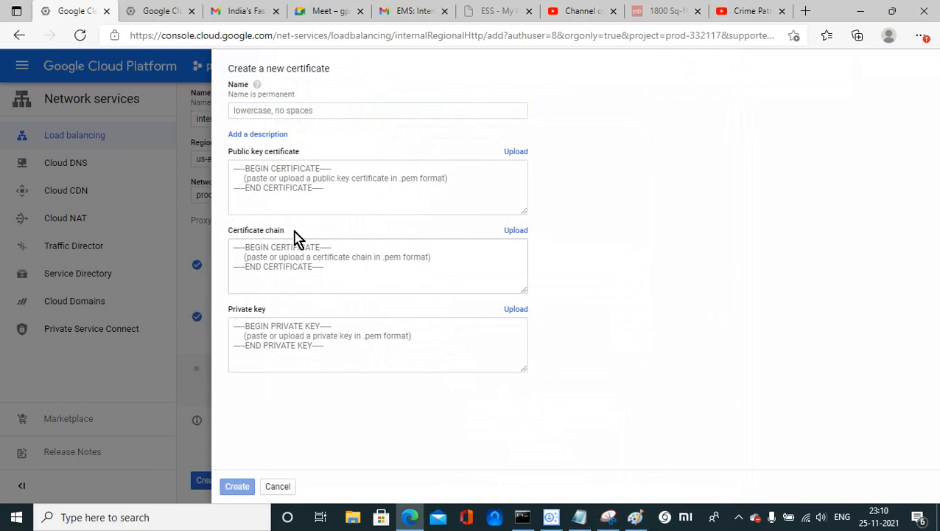
left_click_drag(295, 234, 230, 239)
key("ctrl+c")
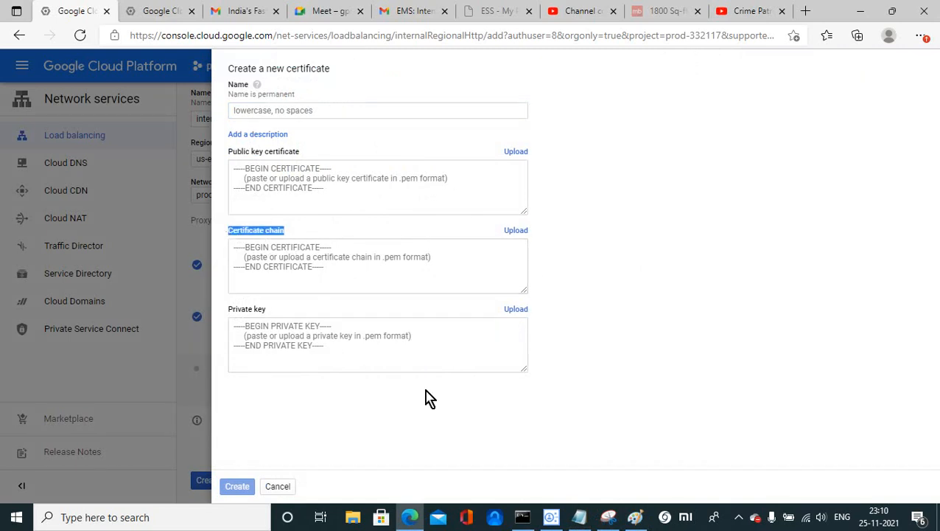
left_click(581, 519)
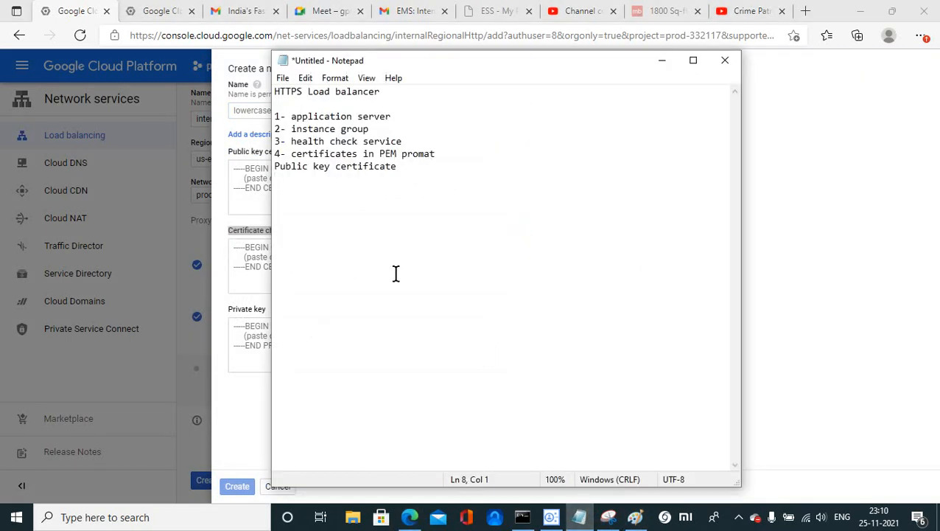
key("ctrl+v")
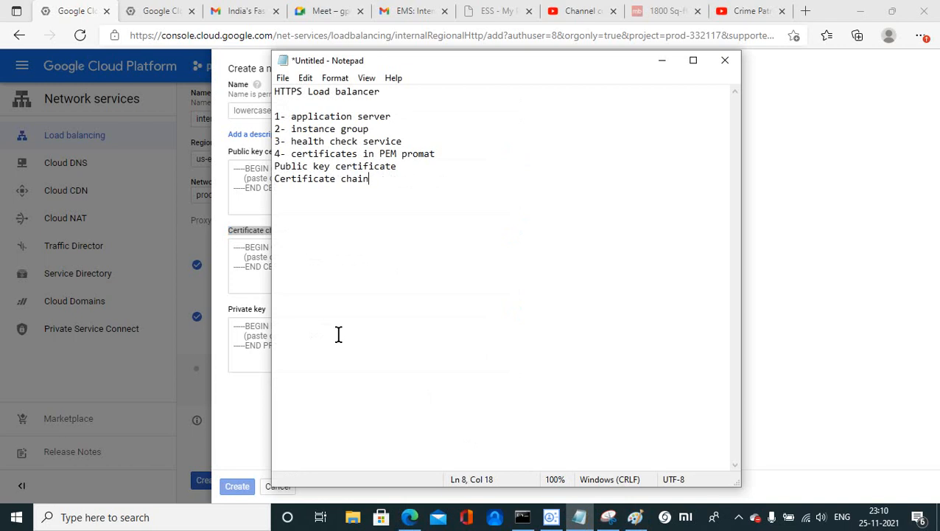
key("Return")
Add "Private key" from the certificate form as the last line of the Notepad notes and return to the form.
left_click(248, 401)
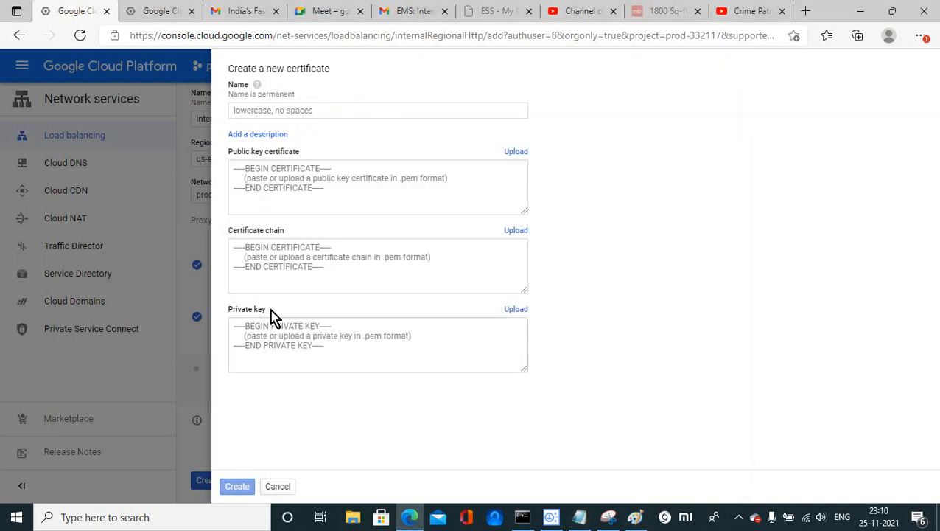
left_click_drag(269, 310, 228, 314)
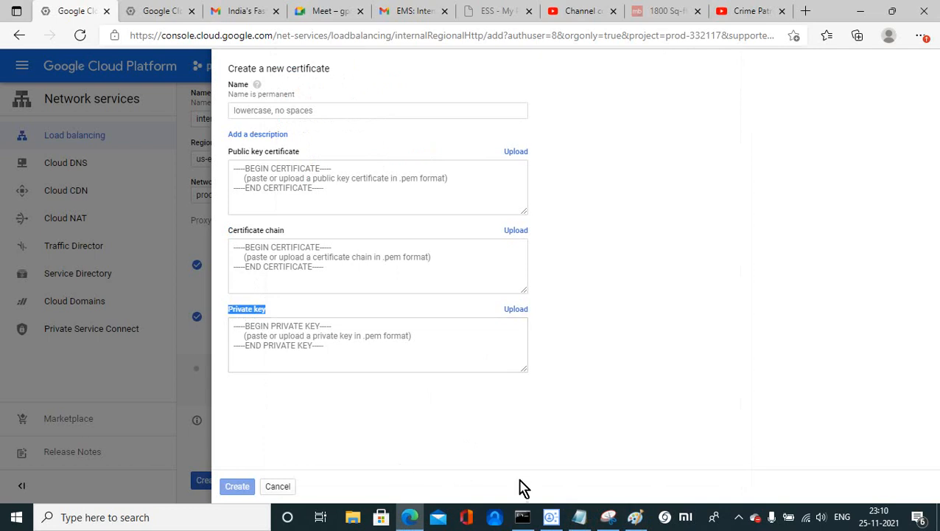
left_click(579, 516)
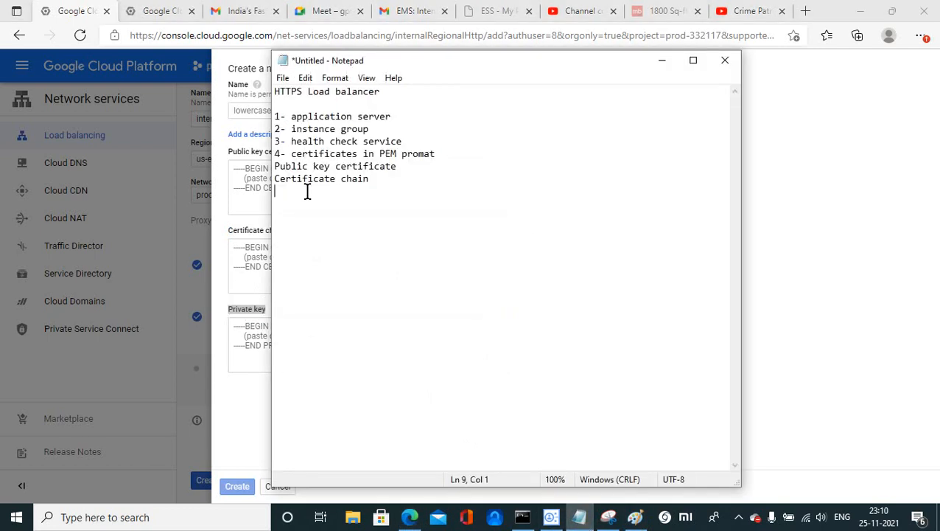
type("Private key")
left_click_drag(408, 64, 560, 87)
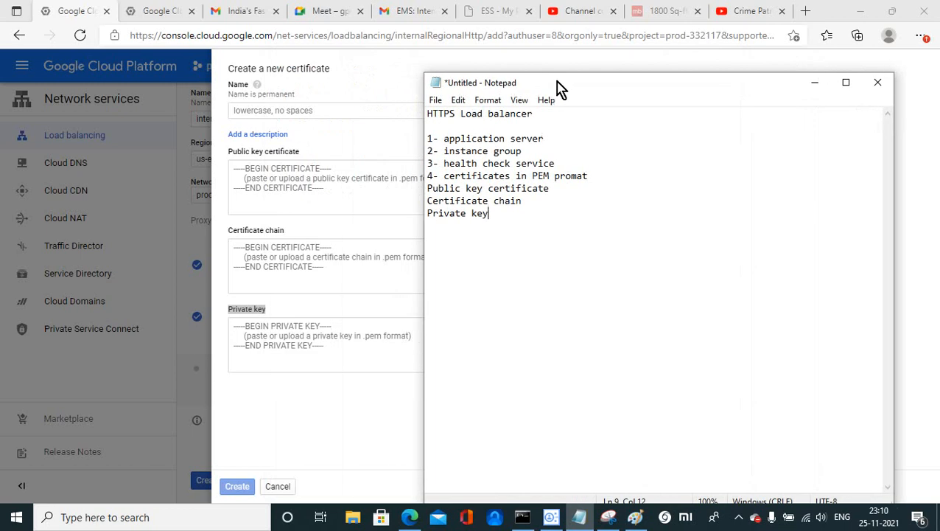
left_click(361, 409)
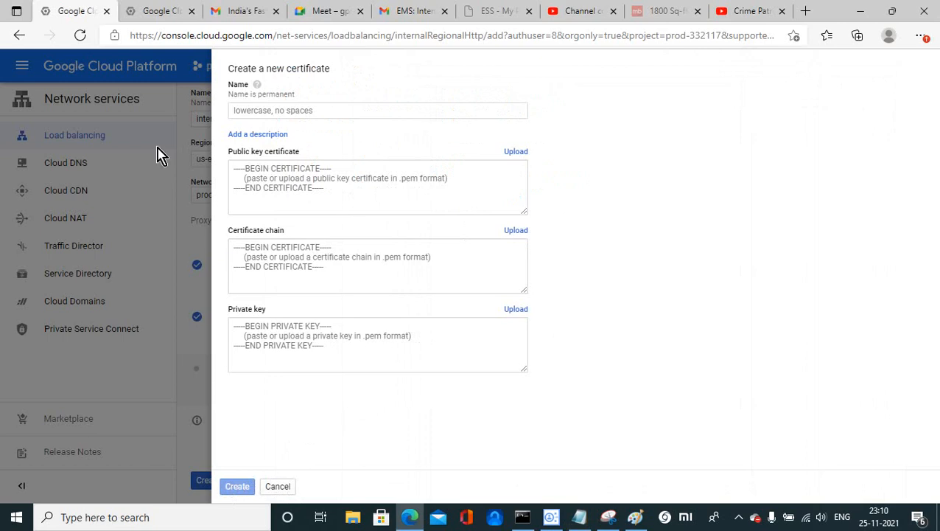
Leave the new certificate form without creating one and check which certificate options the frontend offers.
left_click(287, 486)
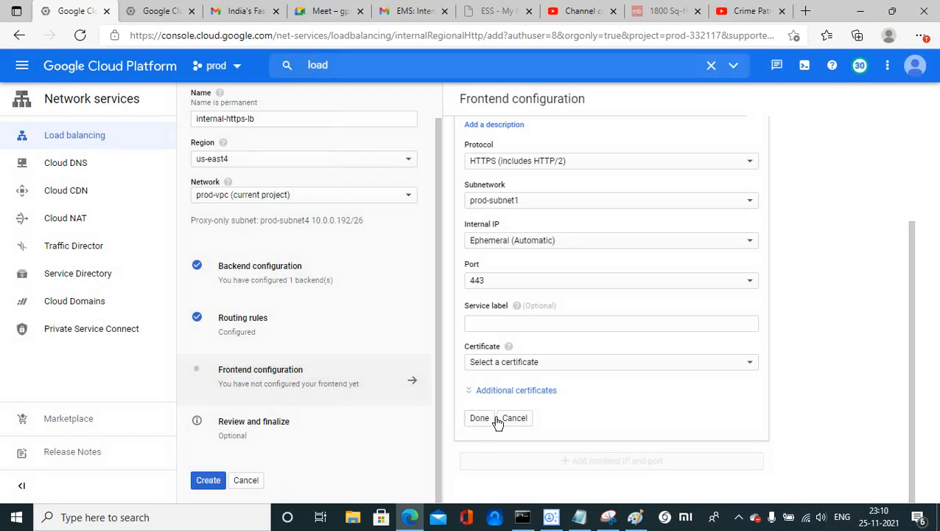
left_click(529, 368)
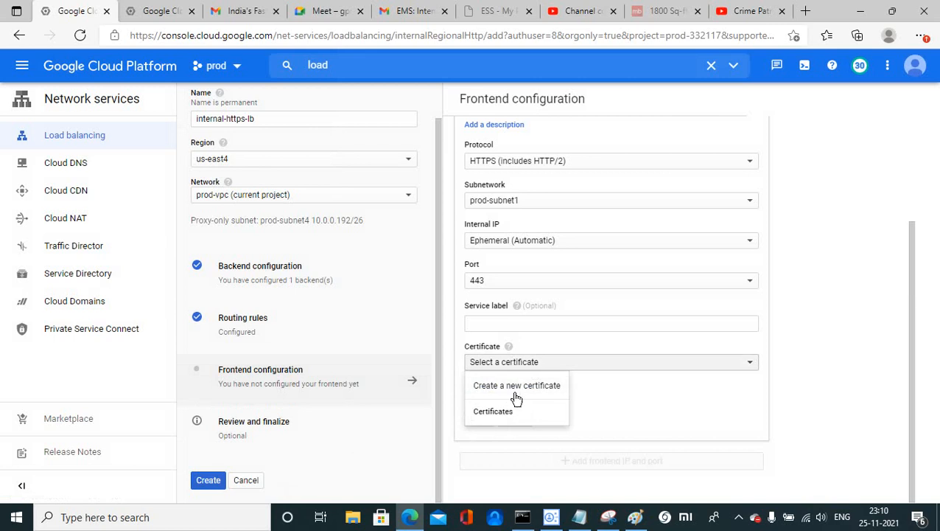
left_click(614, 416)
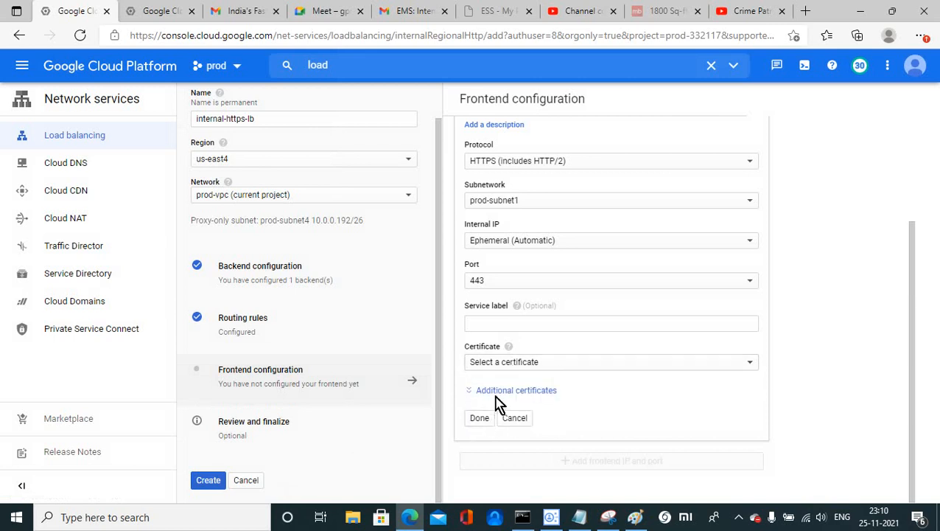
left_click(584, 371)
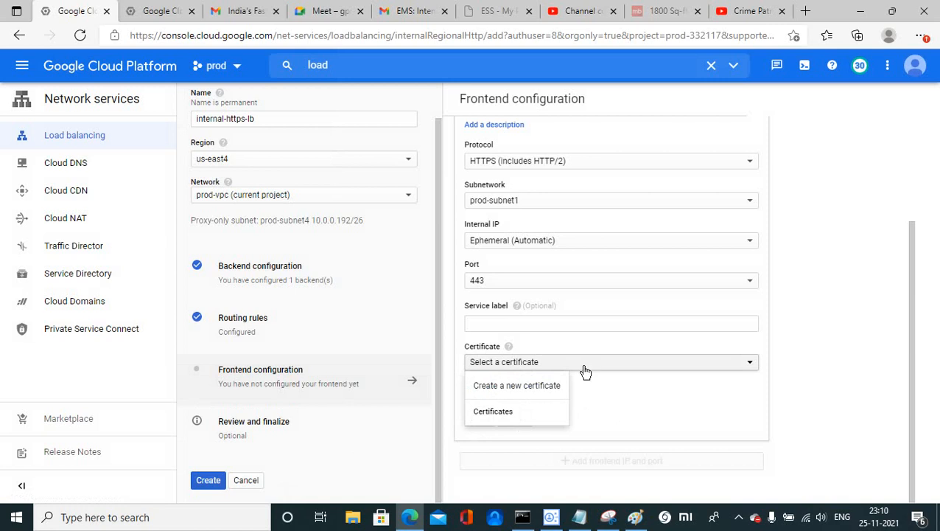
left_click(646, 411)
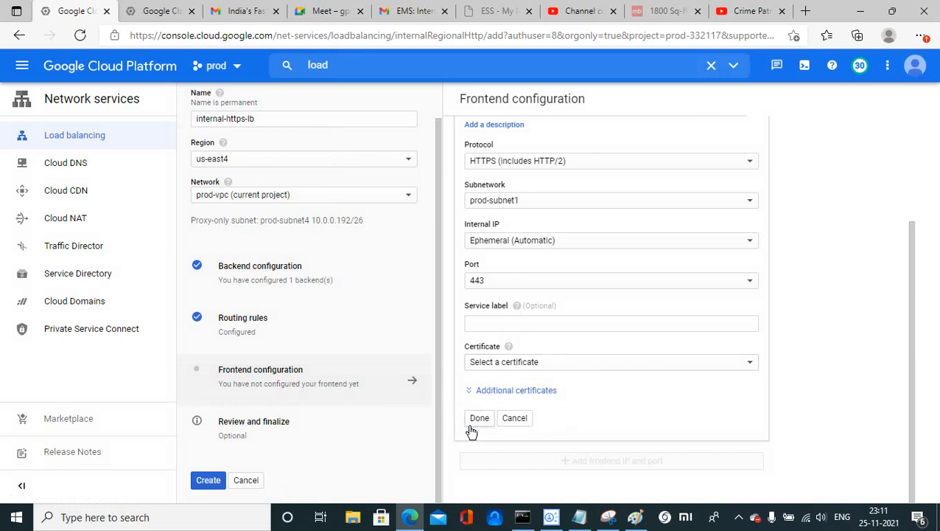
Discard the unfinished frontend and review the load balancer's backend, host and path rules, and frontend summary.
left_click(515, 417)
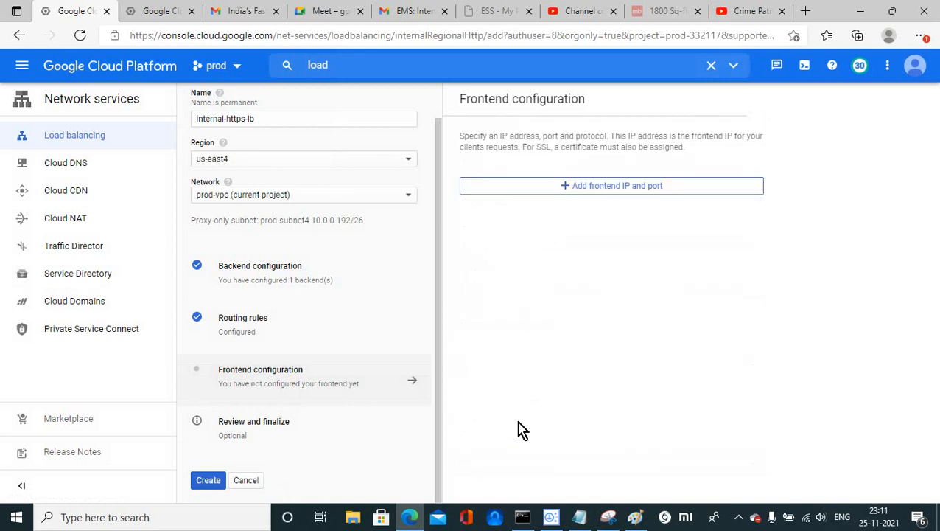
left_click(229, 425)
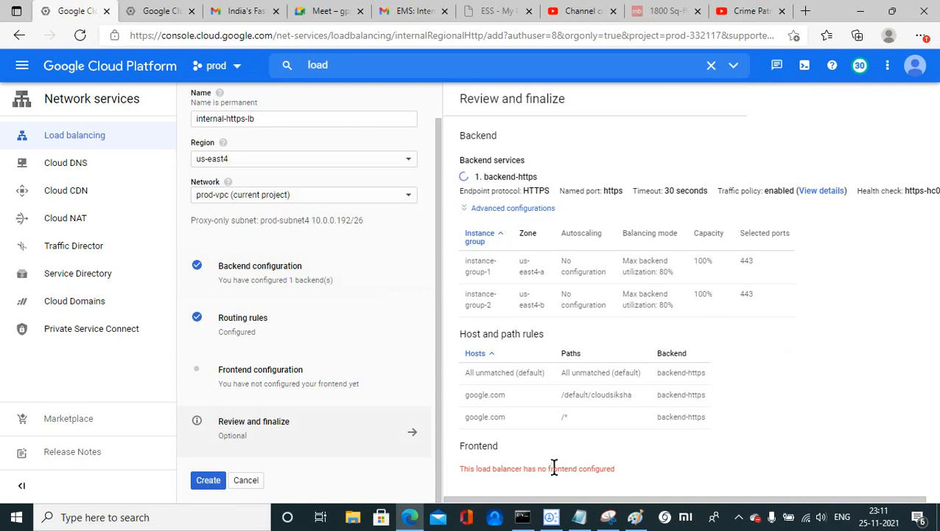
left_click(740, 518)
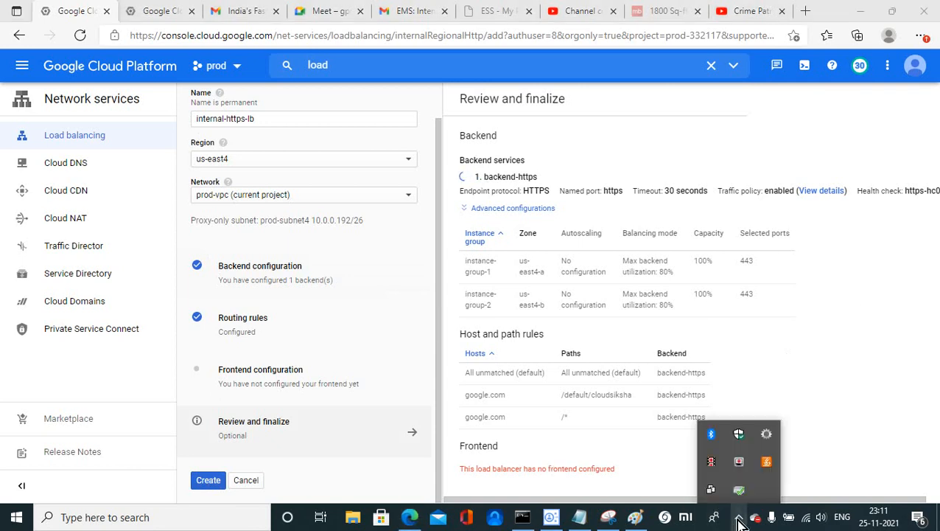